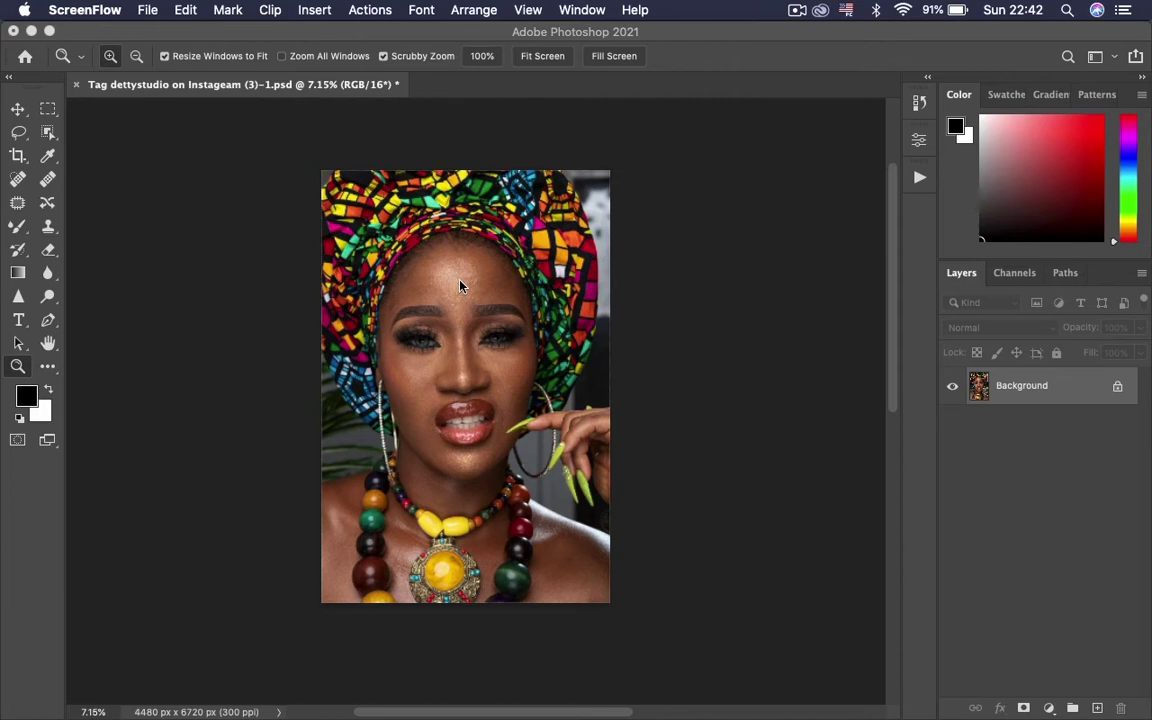
Step: Duplicate the Background layer twice to get two copies of the portrait above it
{"action": "left_click", "coordinate": [381, 360]}
{"action": "left_click_drag", "start_coordinate": [422, 366], "coordinate": [479, 367]}
{"action": "left_click_drag", "start_coordinate": [622, 375], "coordinate": [555, 345]}
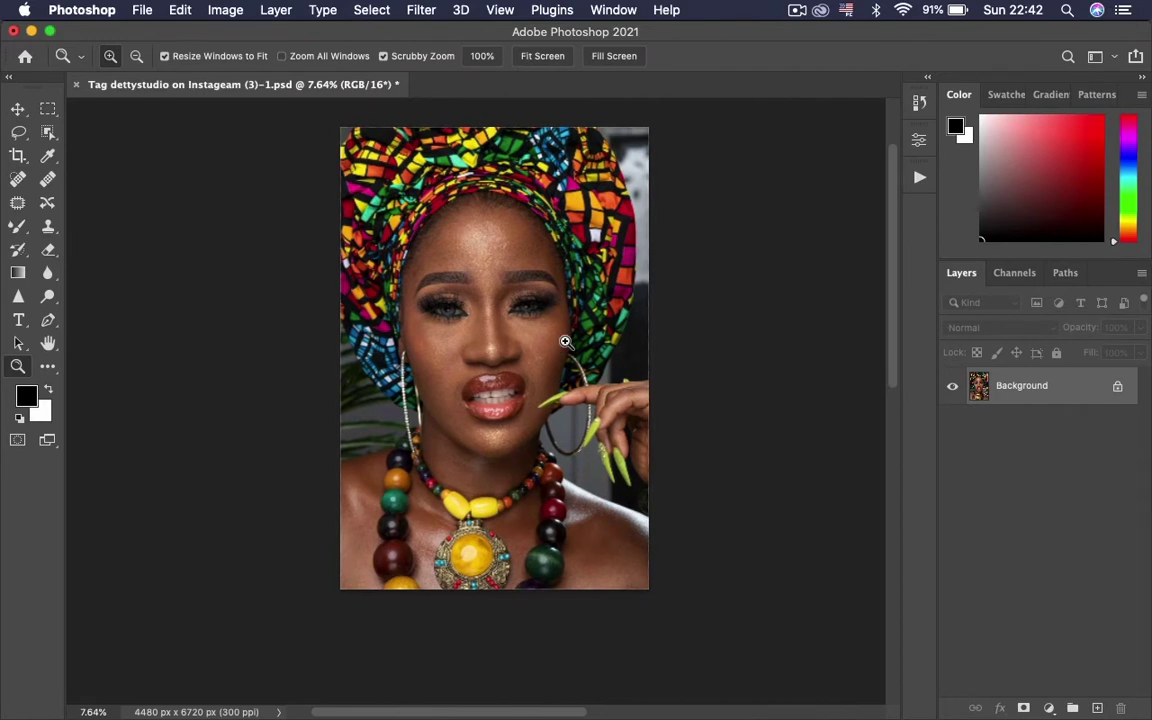
{"action": "key", "text": "super+j"}
{"action": "key", "text": "super+j"}
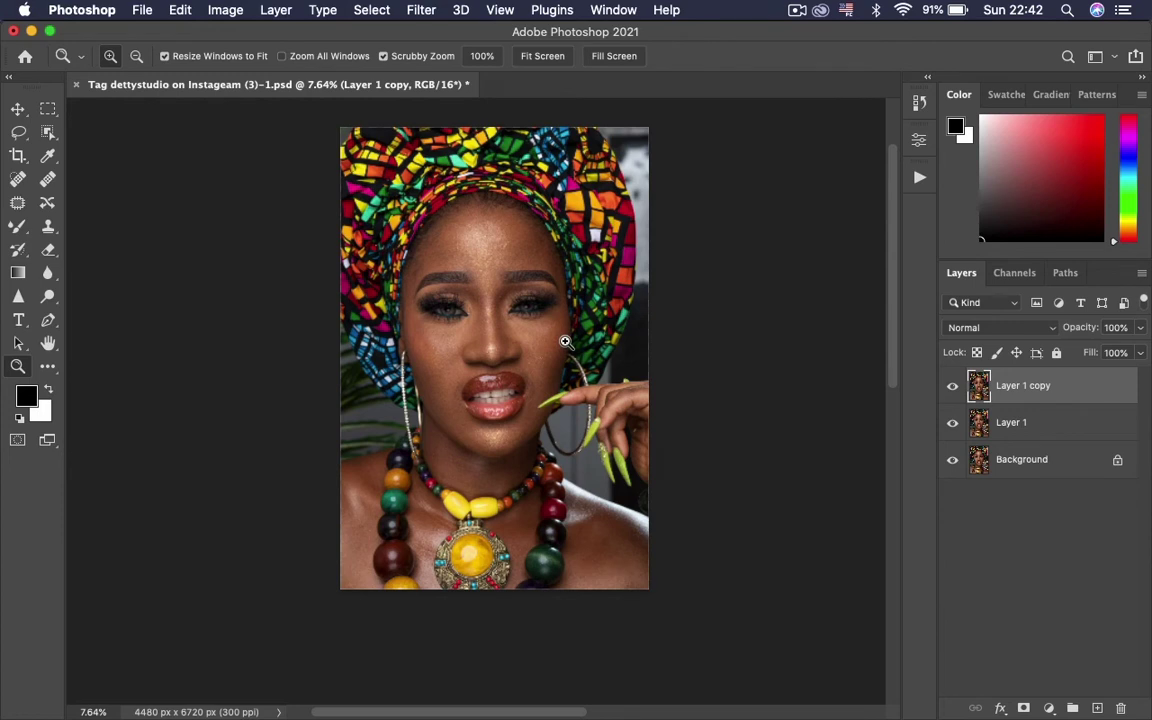
Step: Rename the lower portrait copy as Low and the upper copy as High
{"action": "left_click", "coordinate": [1010, 423]}
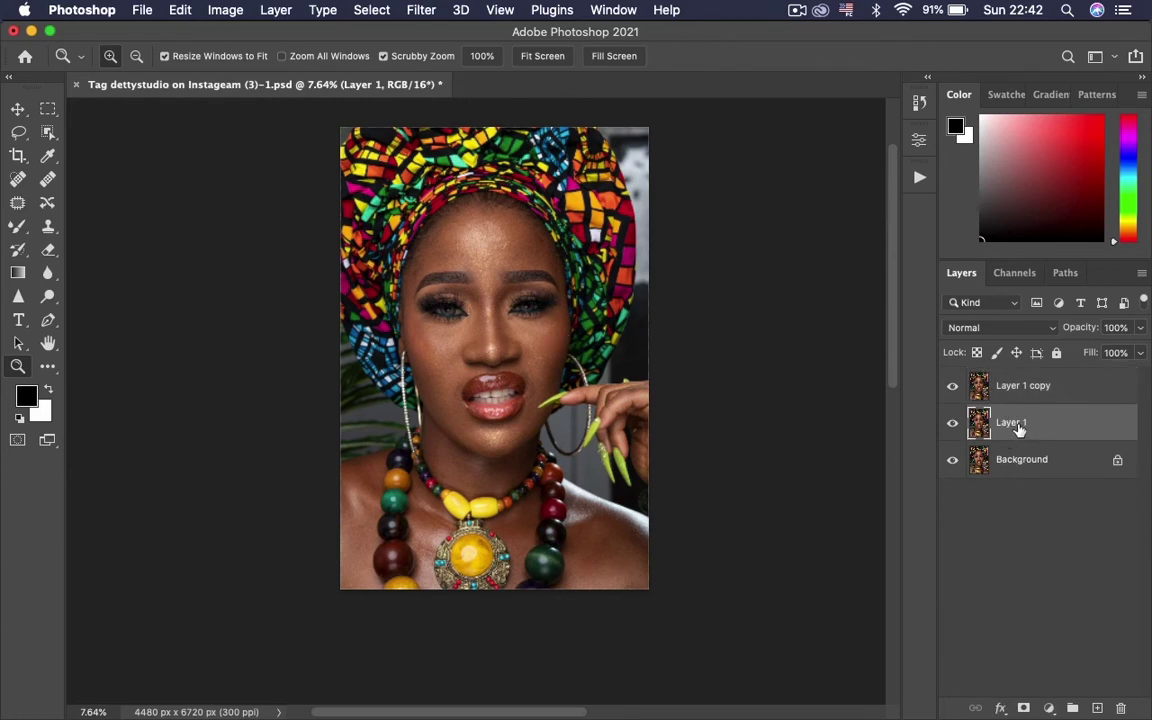
{"action": "double_click", "coordinate": [1012, 423]}
{"action": "type", "text": "Low"}
{"action": "key", "text": "Return"}
{"action": "double_click", "coordinate": [1026, 385]}
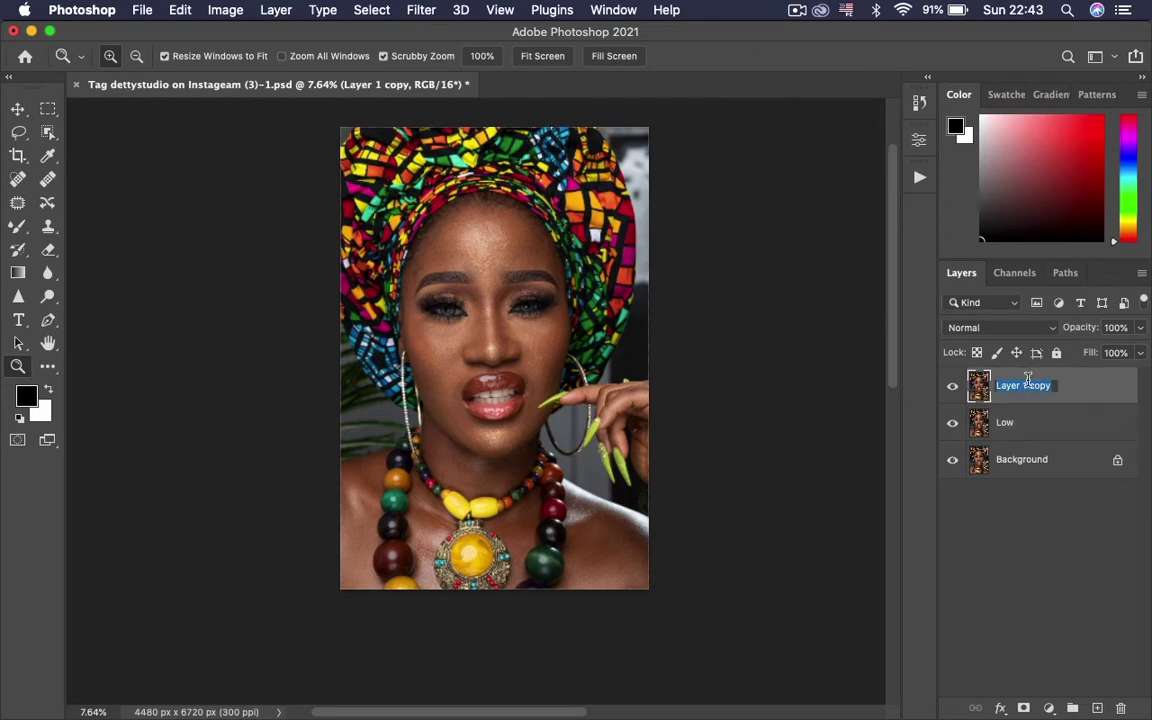
{"action": "type", "text": "G"}
{"action": "type", "text": "igh"}
{"action": "key", "text": "Return"}
Step: Group the High and Low layers together and name the group FS
{"action": "left_click", "coordinate": [1055, 428], "text": "shift"}
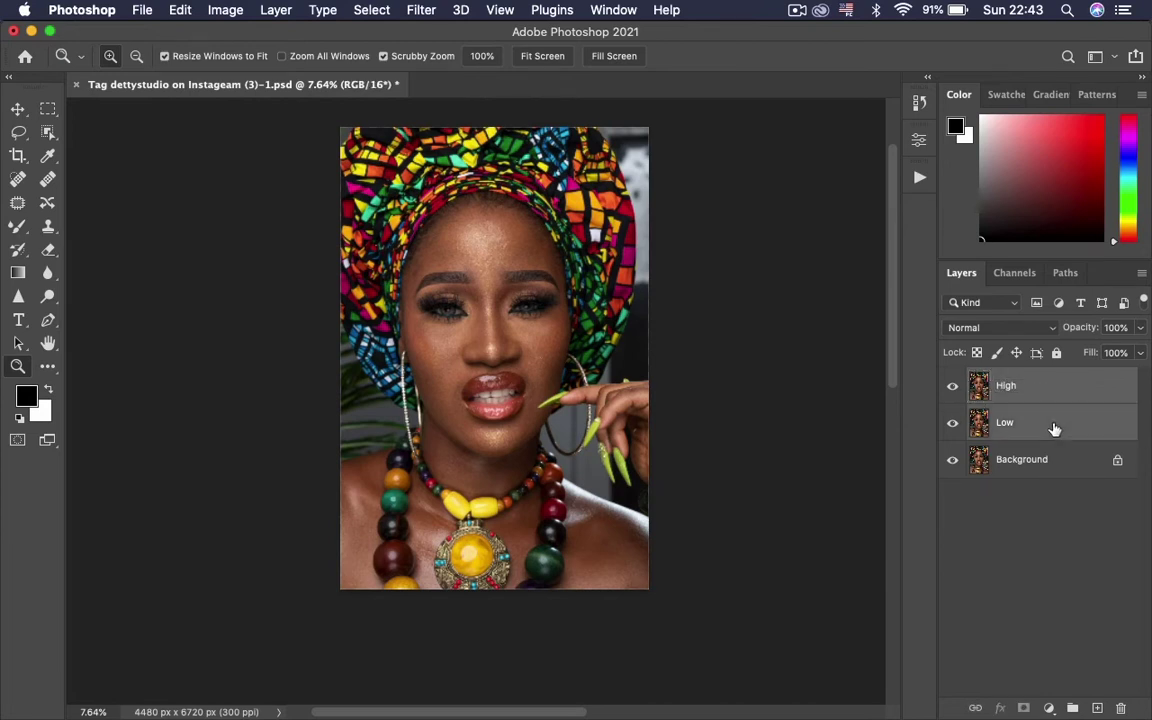
{"action": "key", "text": "super+g"}
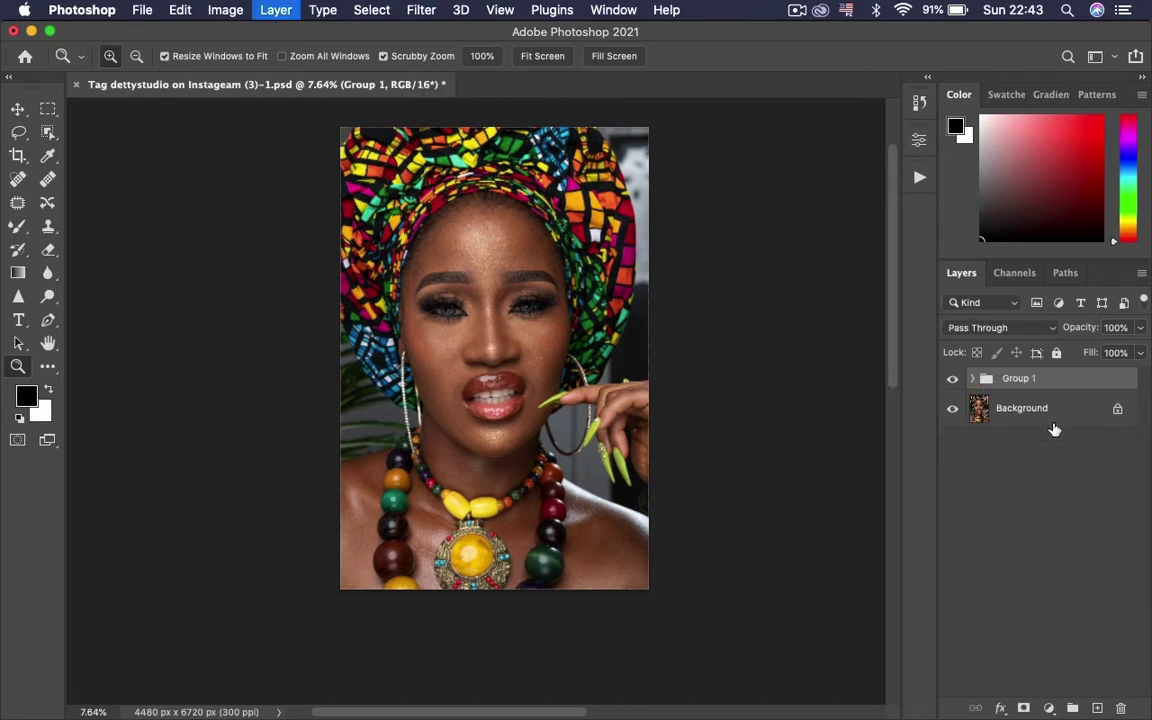
{"action": "double_click", "coordinate": [1019, 378]}
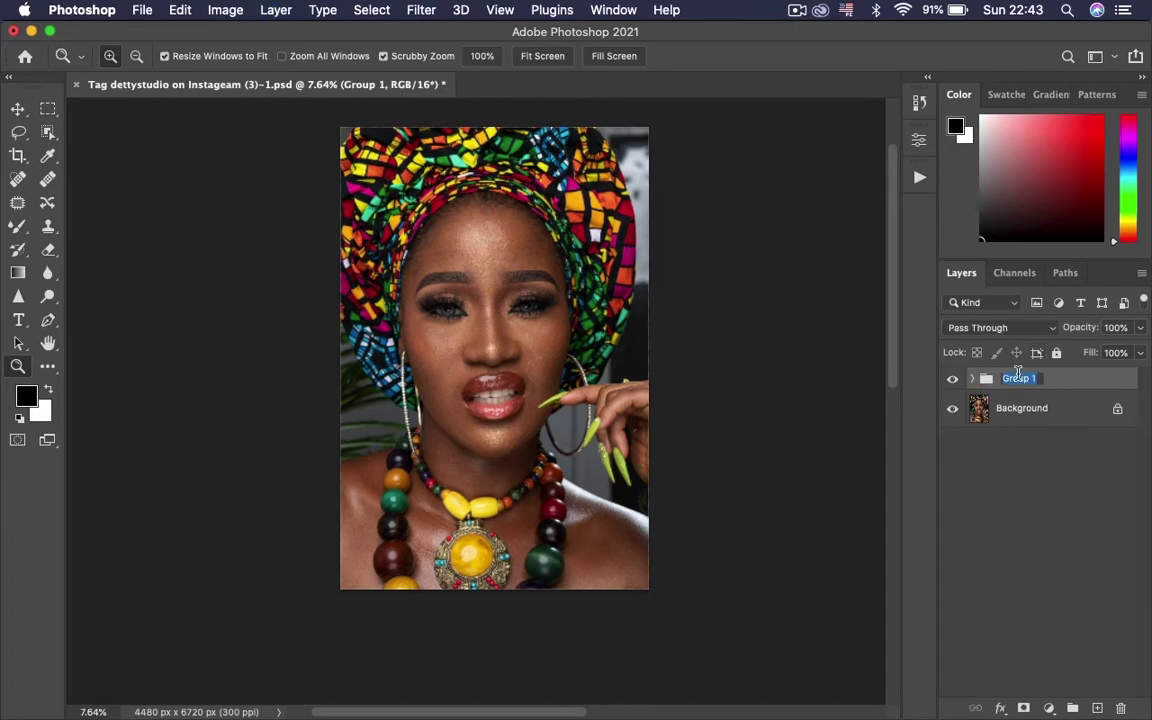
{"action": "type", "text": "FS"}
{"action": "key", "text": "Return"}
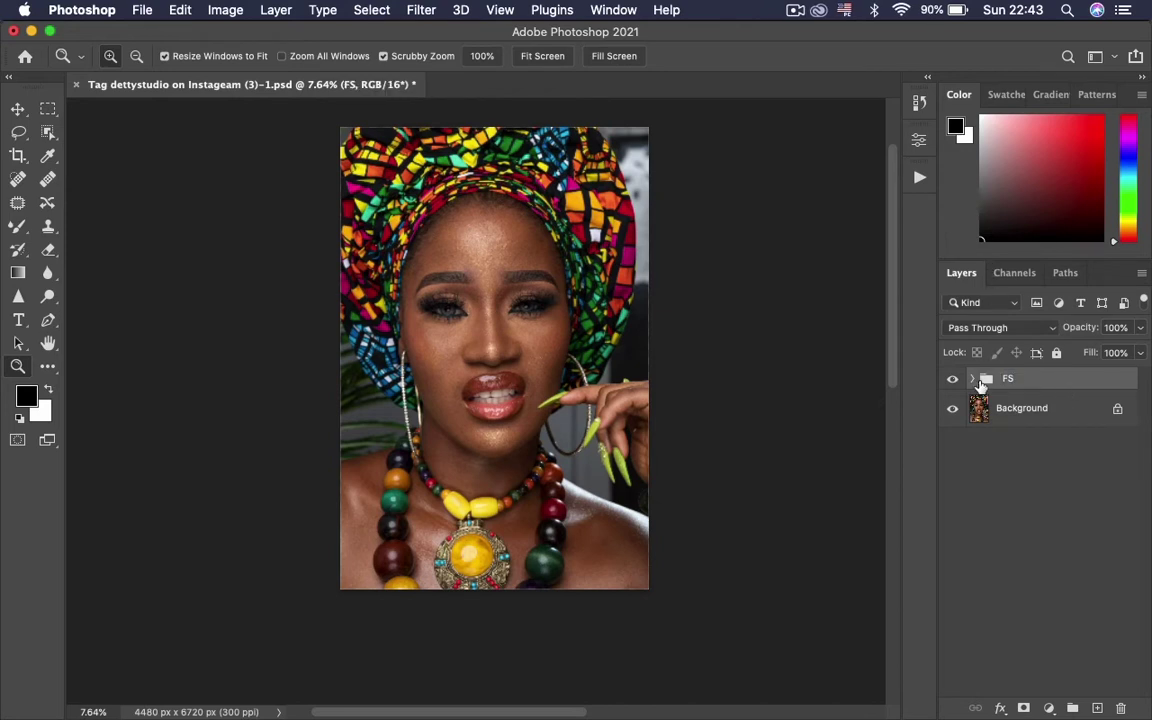
Step: Open the Gaussian Blur filter on the Low layer inside the FS group and reduce the radius to 0.1 pixels
{"action": "left_click", "coordinate": [973, 380]}
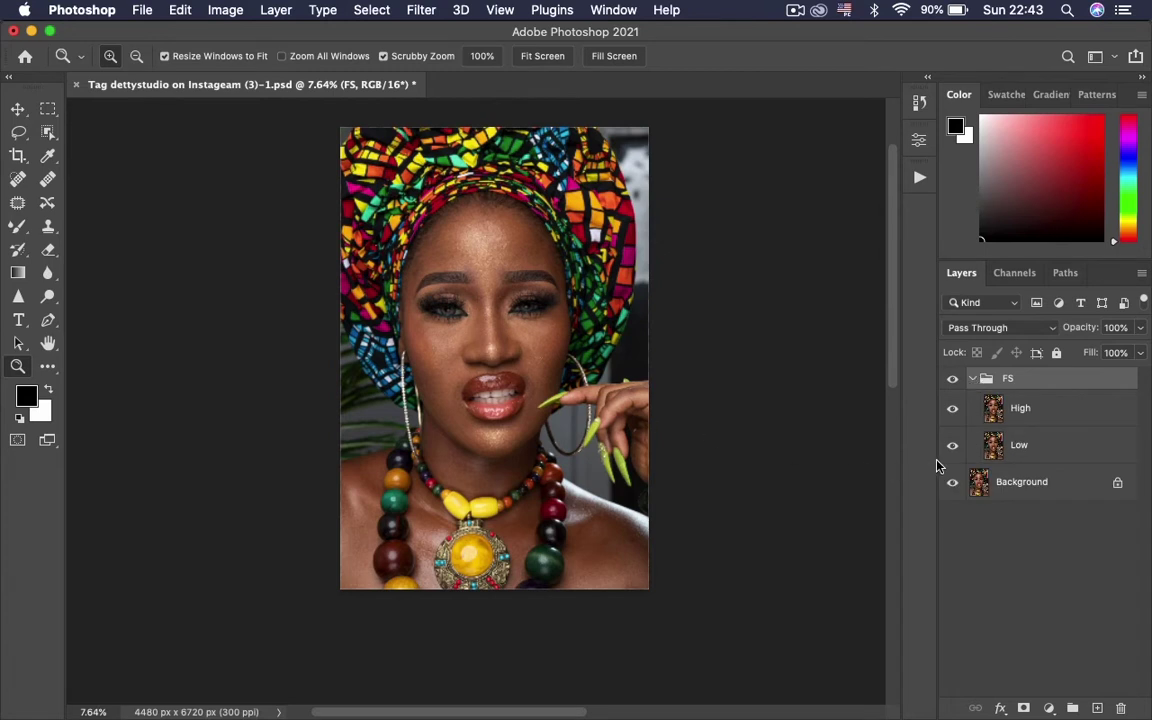
{"action": "left_click", "coordinate": [1030, 447]}
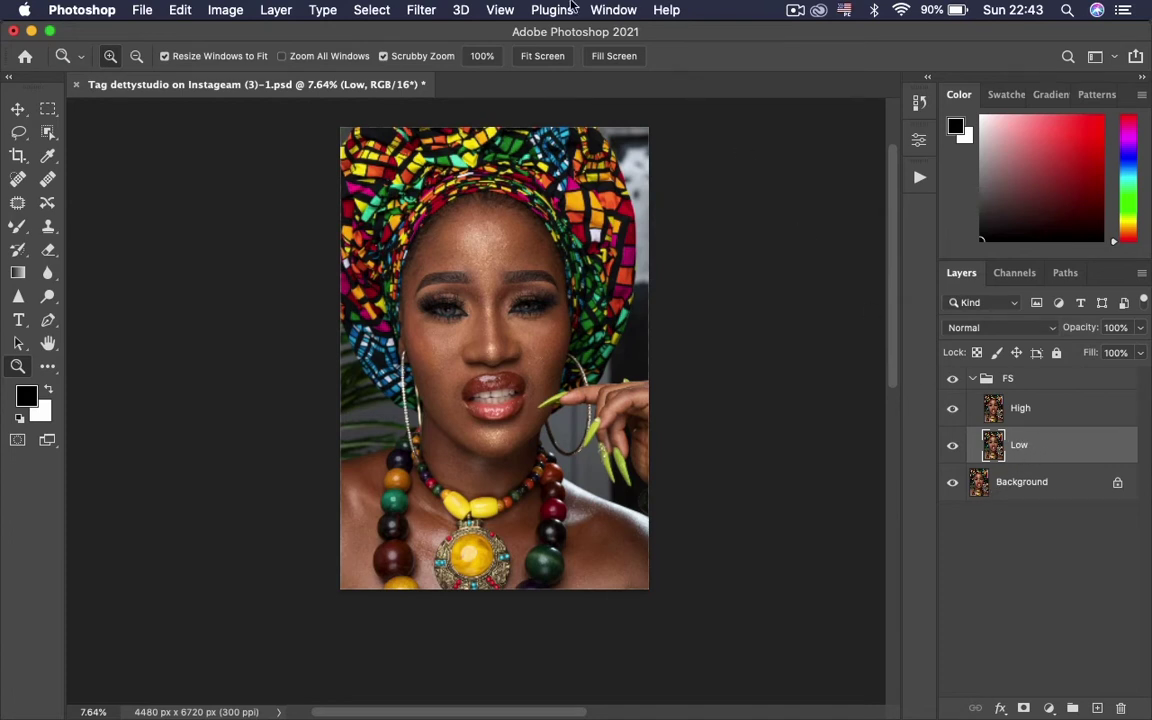
{"action": "left_click", "coordinate": [416, 11]}
{"action": "mouse_move", "coordinate": [499, 250]}
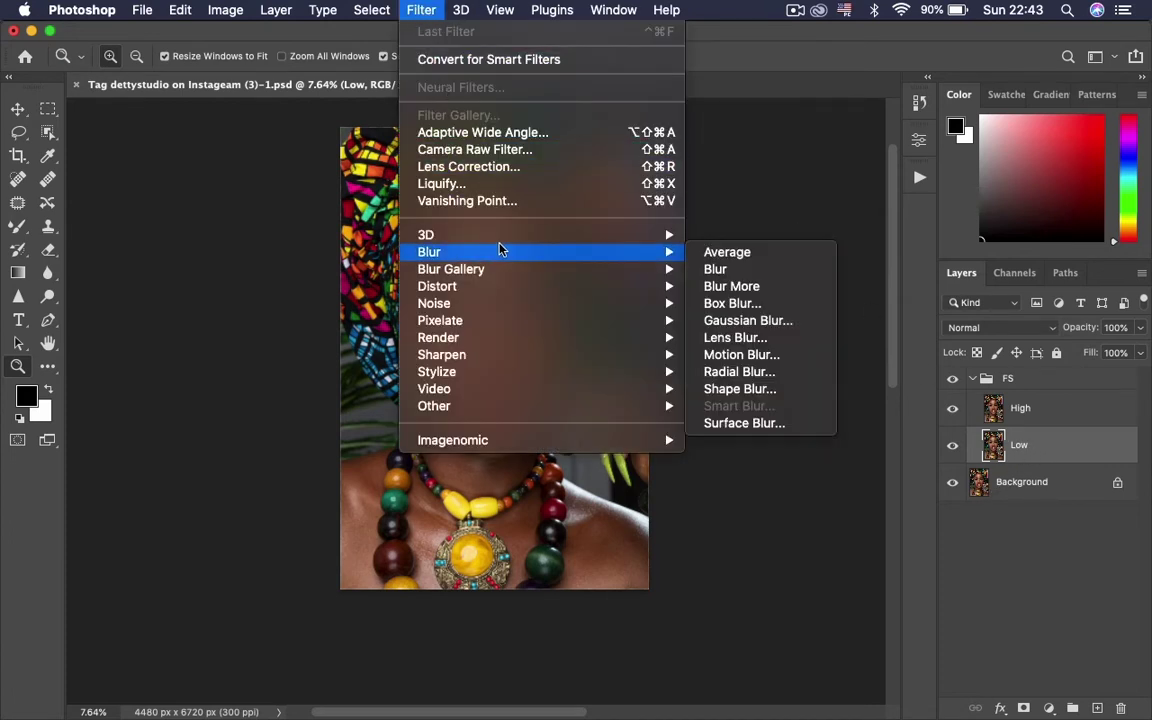
{"action": "left_click", "coordinate": [723, 321]}
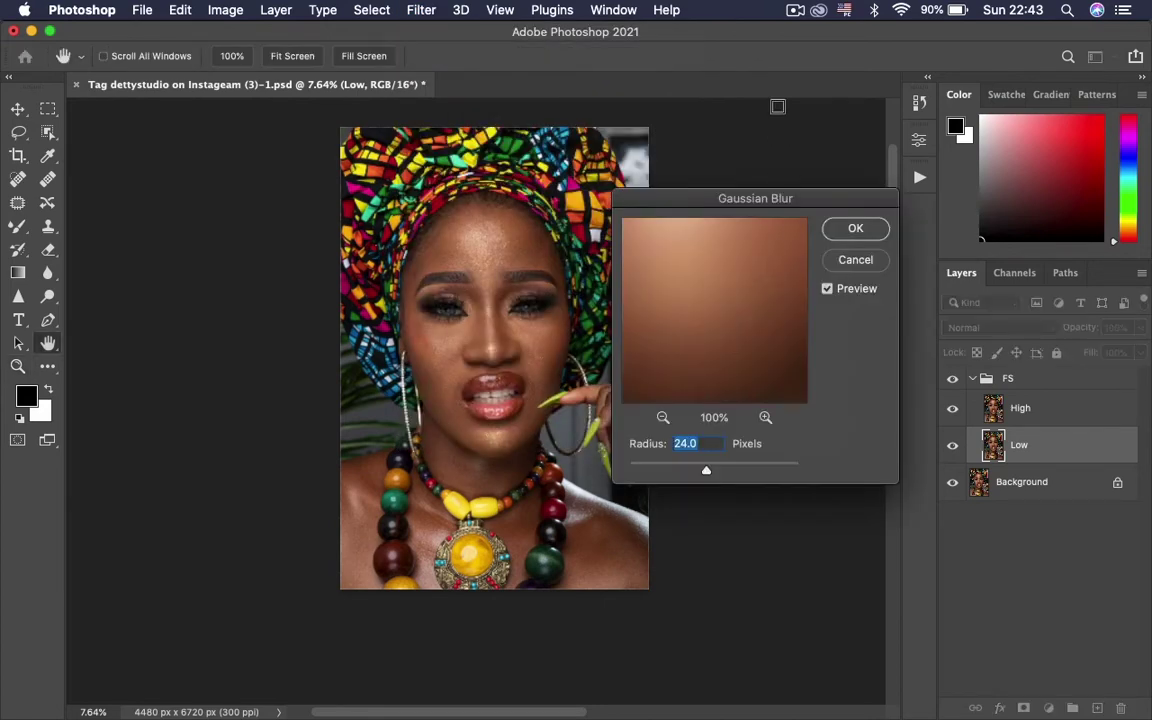
{"action": "left_click_drag", "start_coordinate": [707, 201], "coordinate": [744, 134]}
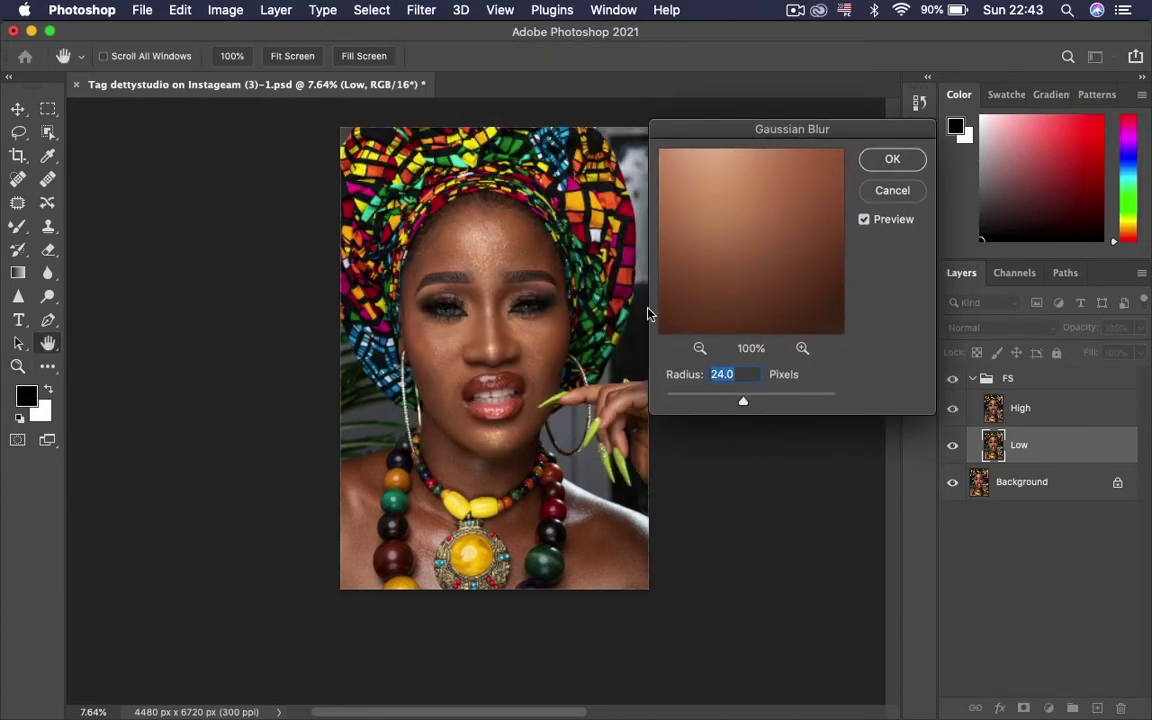
{"action": "left_click_drag", "start_coordinate": [420, 375], "coordinate": [306, 380]}
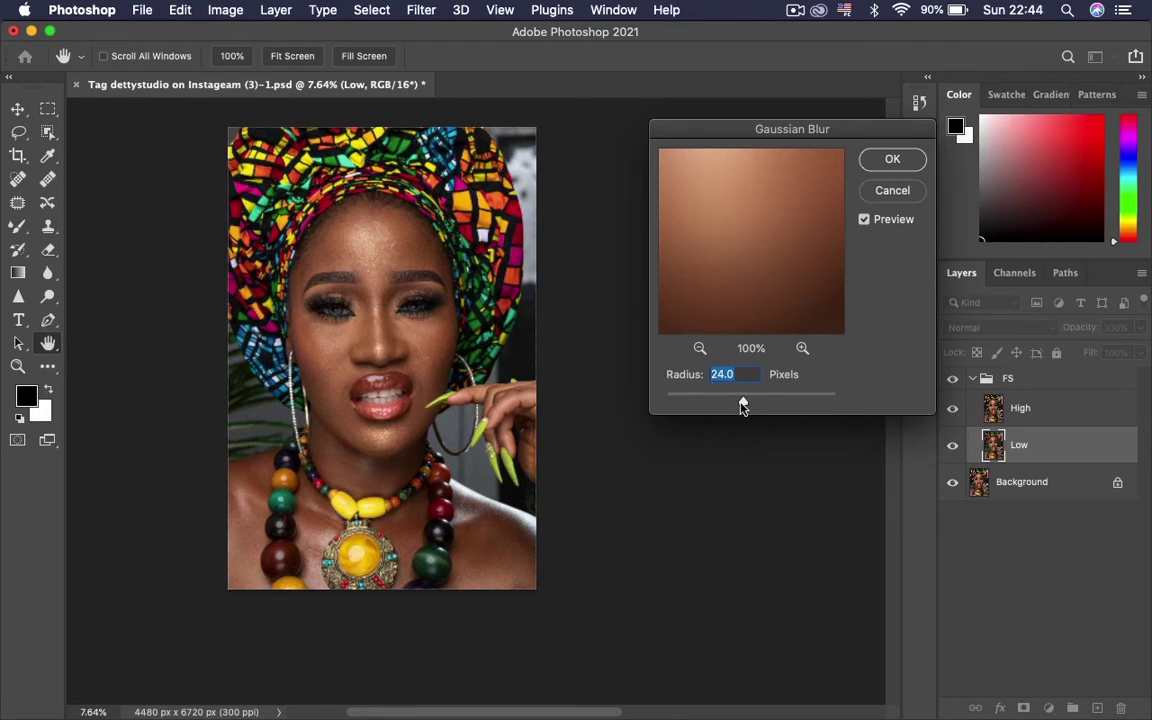
{"action": "left_click_drag", "start_coordinate": [670, 370], "coordinate": [615, 374]}
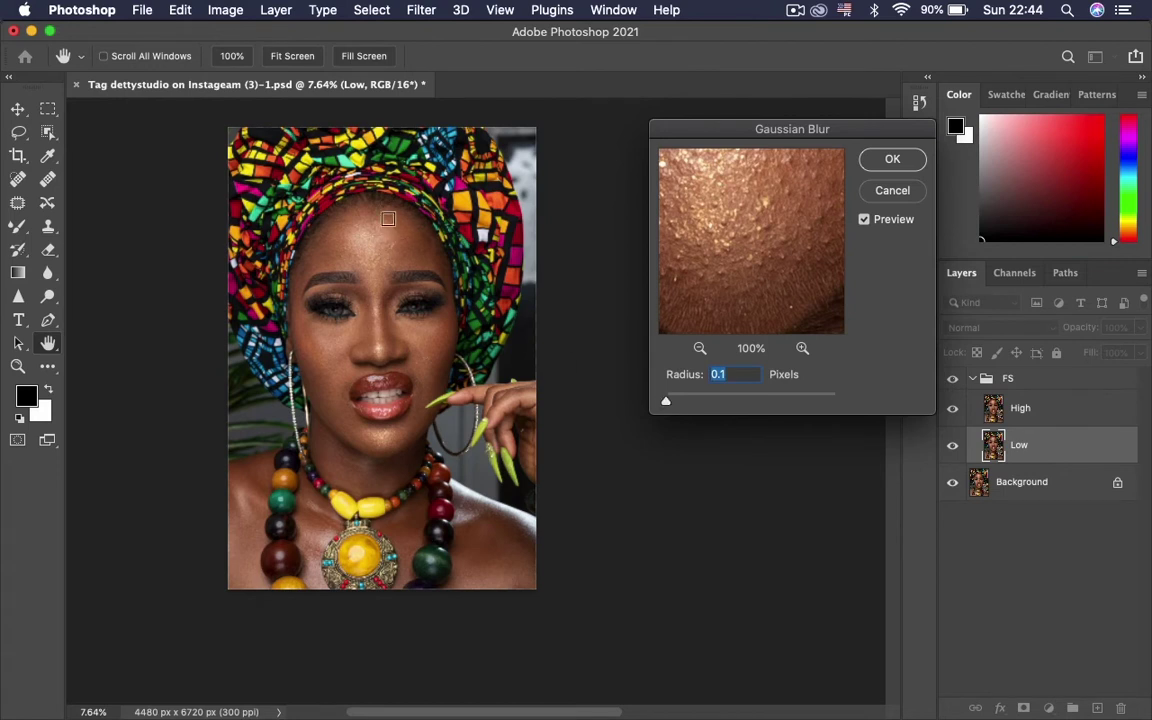
Step: Examine the unblurred skin texture around the eyes, cheeks and nose in the Gaussian Blur preview
{"action": "left_click", "coordinate": [388, 318]}
{"action": "left_click", "coordinate": [326, 293]}
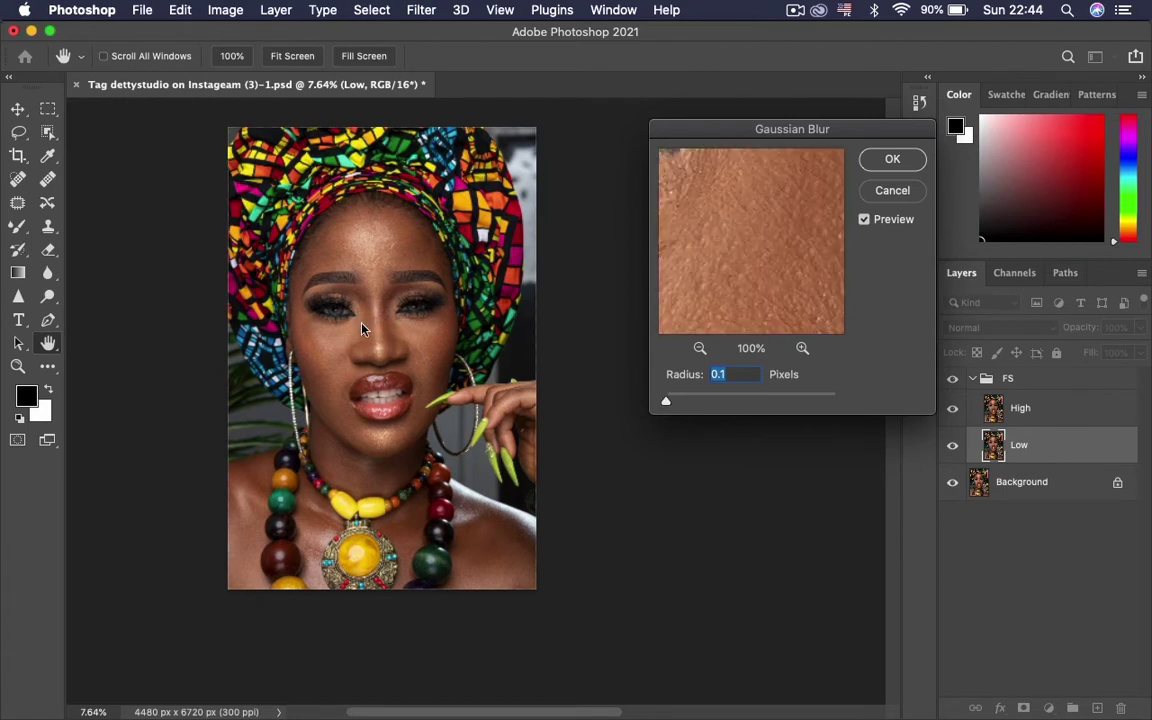
{"action": "left_click", "coordinate": [380, 279]}
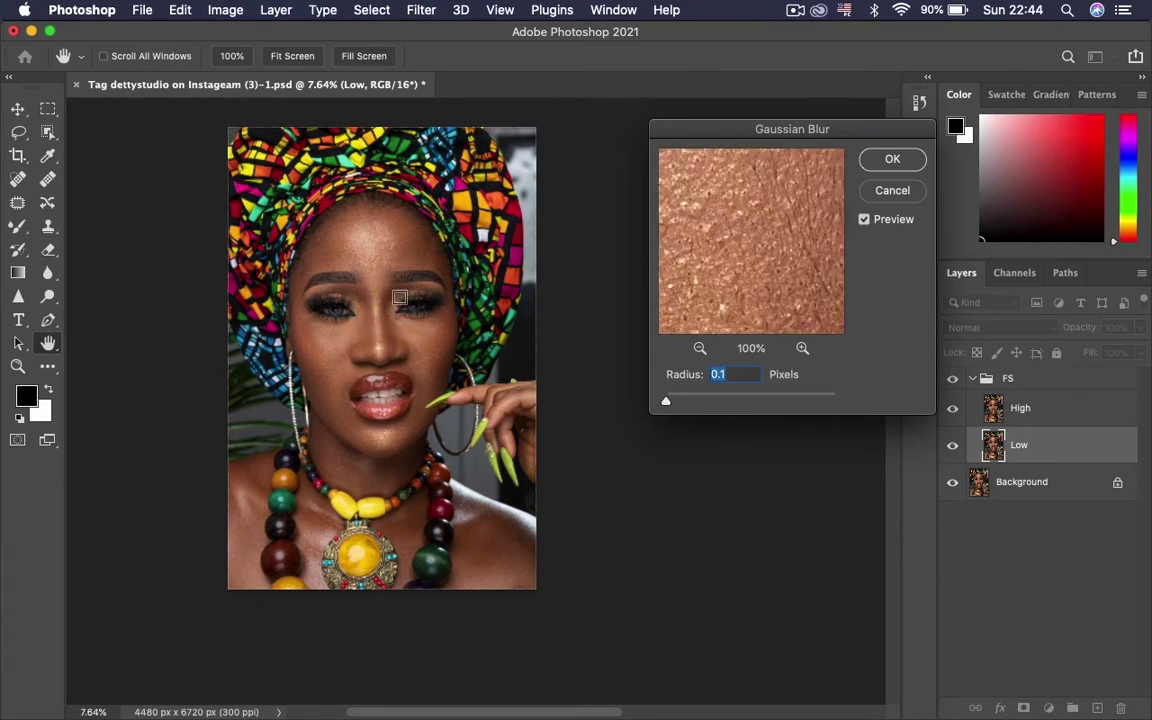
{"action": "left_click", "coordinate": [427, 342]}
{"action": "left_click", "coordinate": [355, 341]}
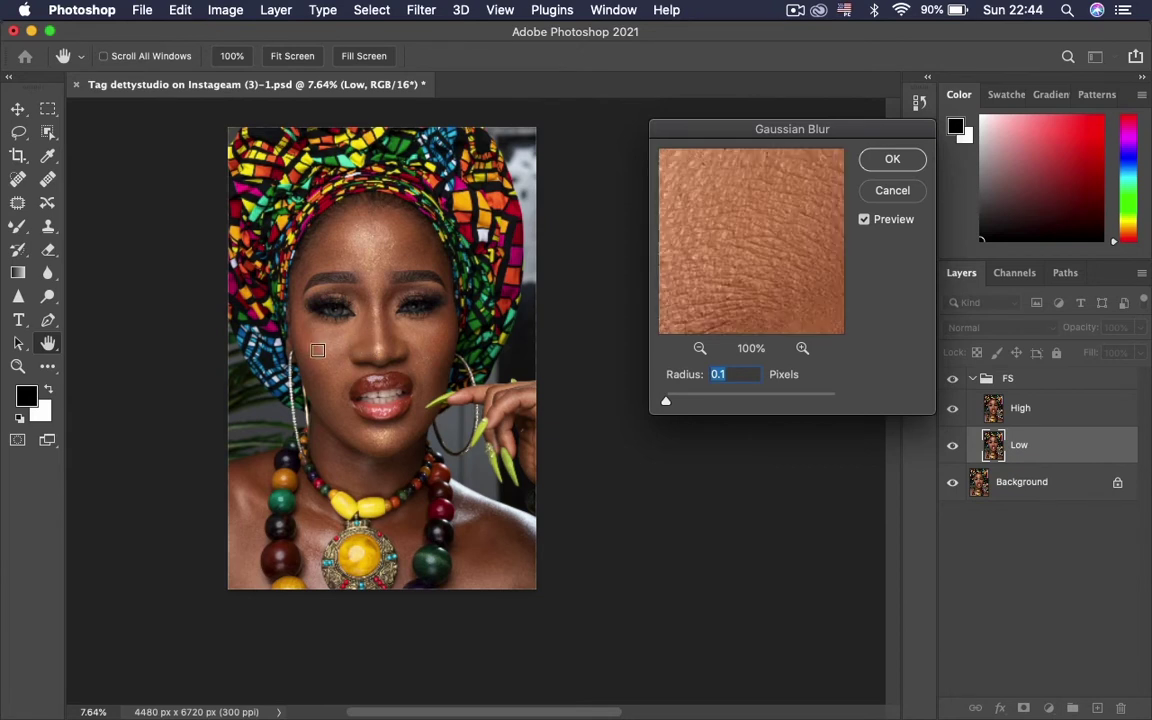
{"action": "left_click", "coordinate": [363, 339]}
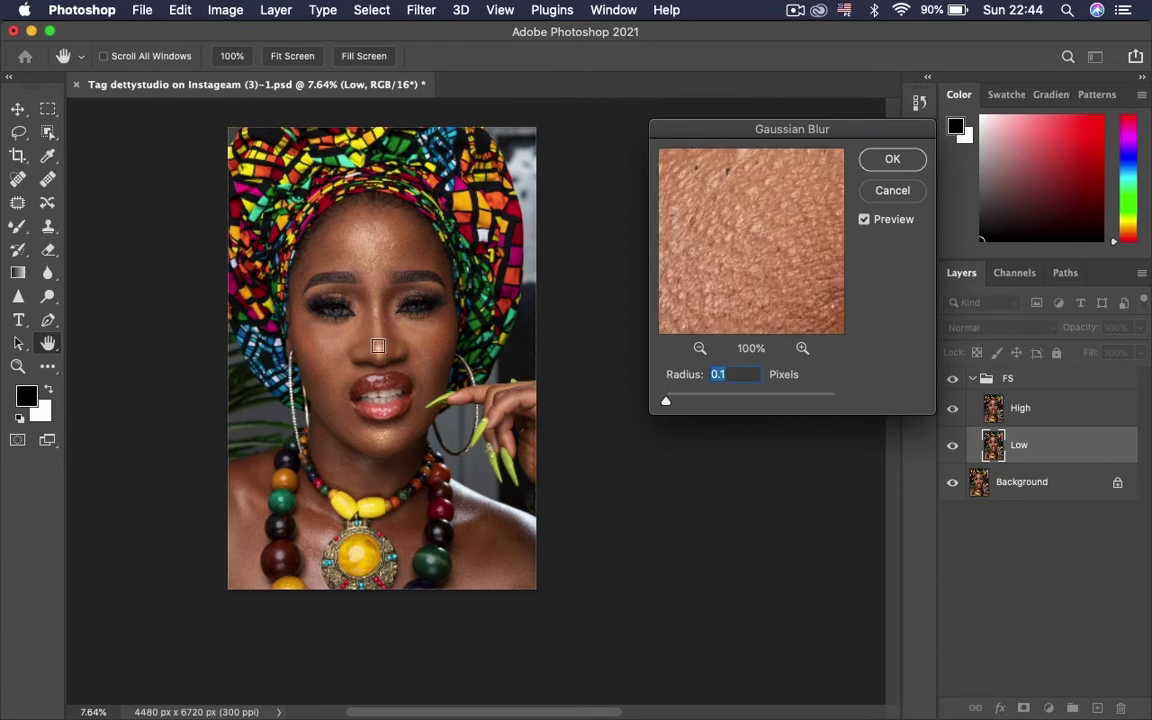
{"action": "left_click", "coordinate": [386, 341]}
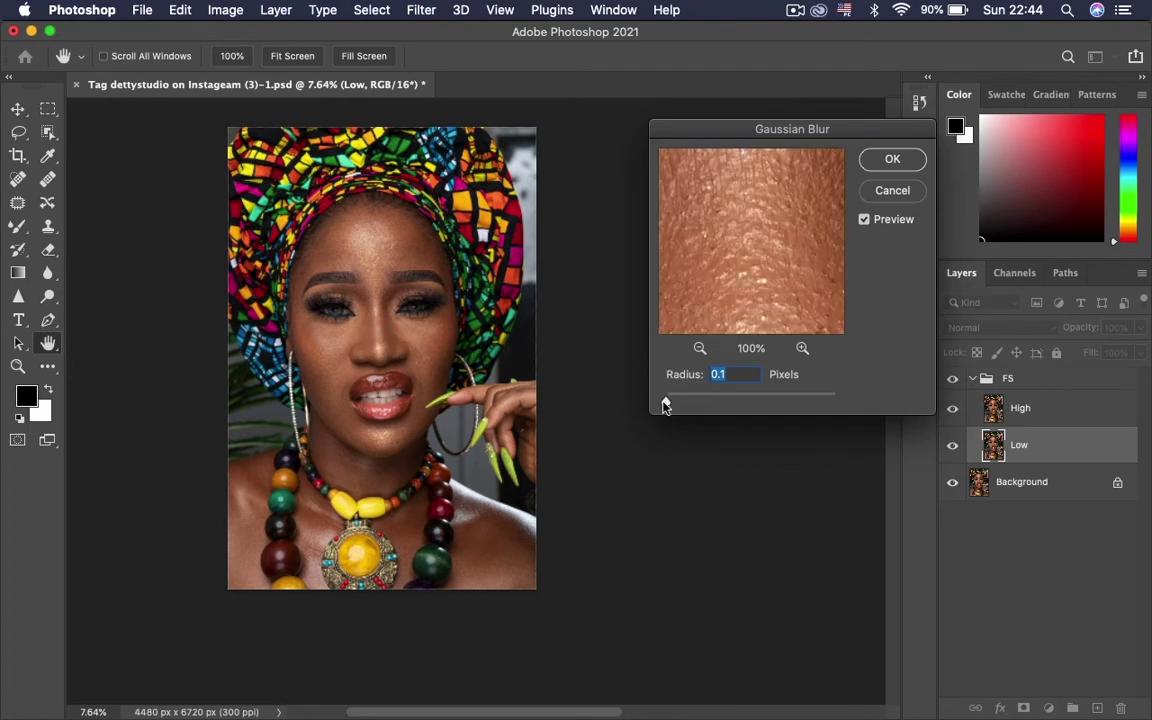
Step: Set the Gaussian Blur radius to 8 pixels and apply it to the Low layer
{"action": "left_click_drag", "start_coordinate": [666, 401], "coordinate": [724, 404]}
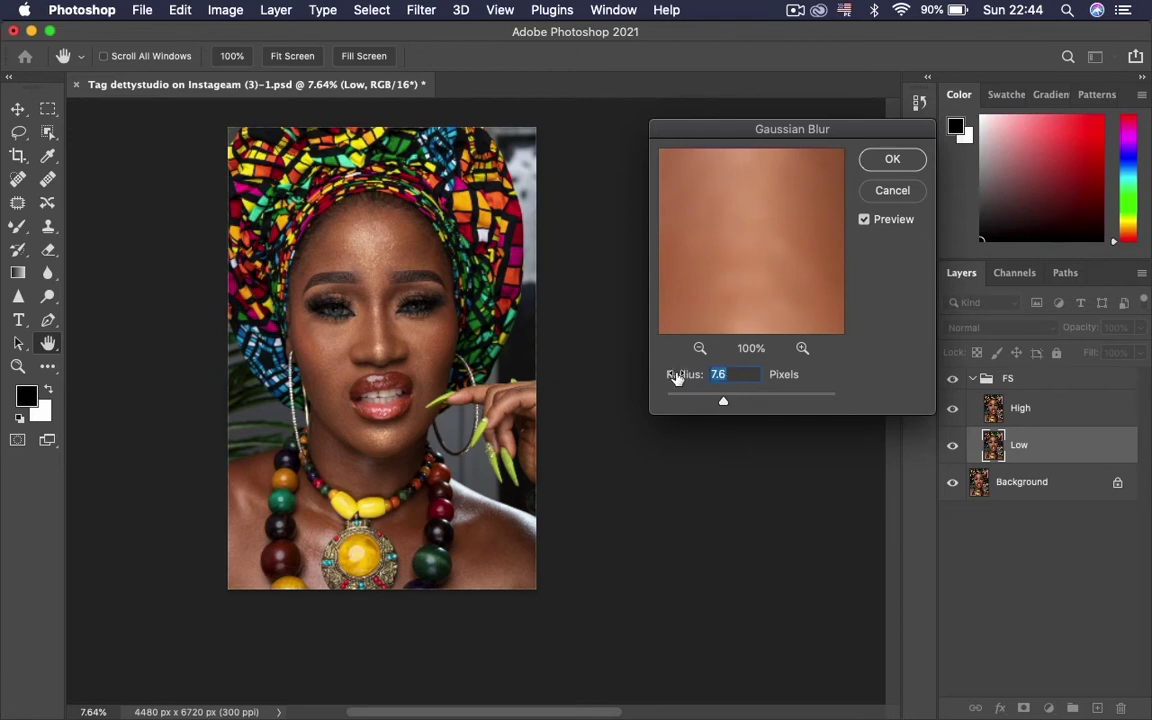
{"action": "type", "text": "8"}
{"action": "key", "text": "Return"}
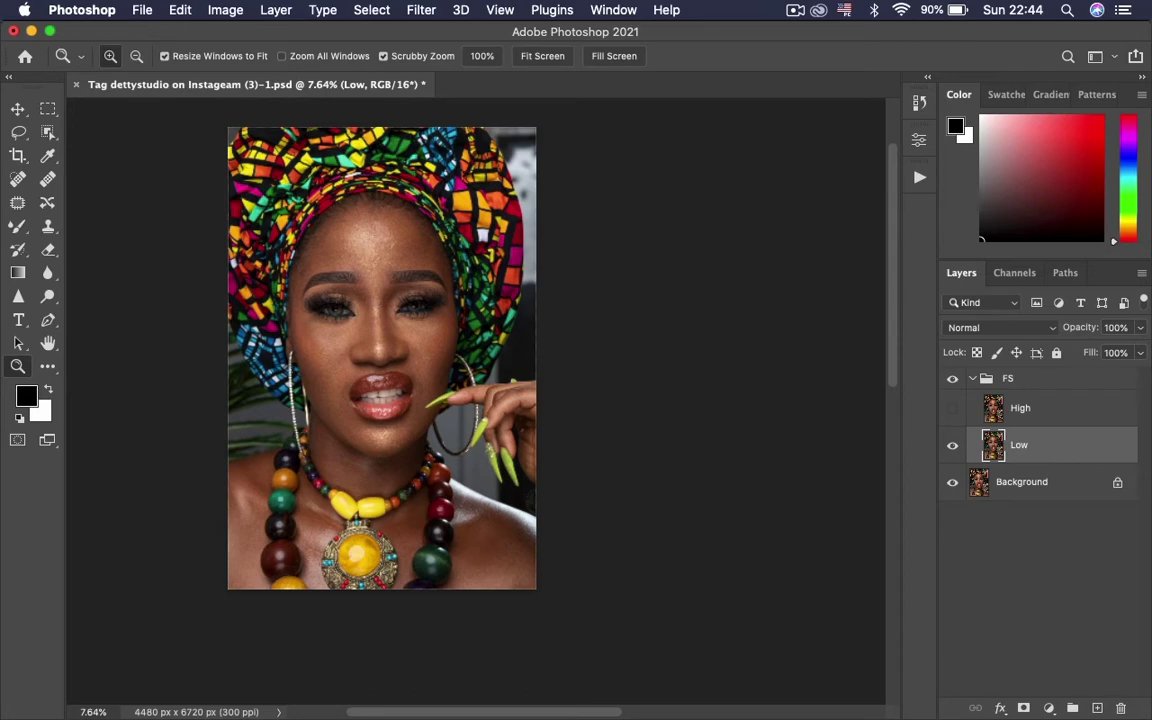
Step: Inspect the blurred face up close with the High layer hidden, and show the High layer again for comparison
{"action": "left_click_drag", "start_coordinate": [341, 363], "coordinate": [480, 363]}
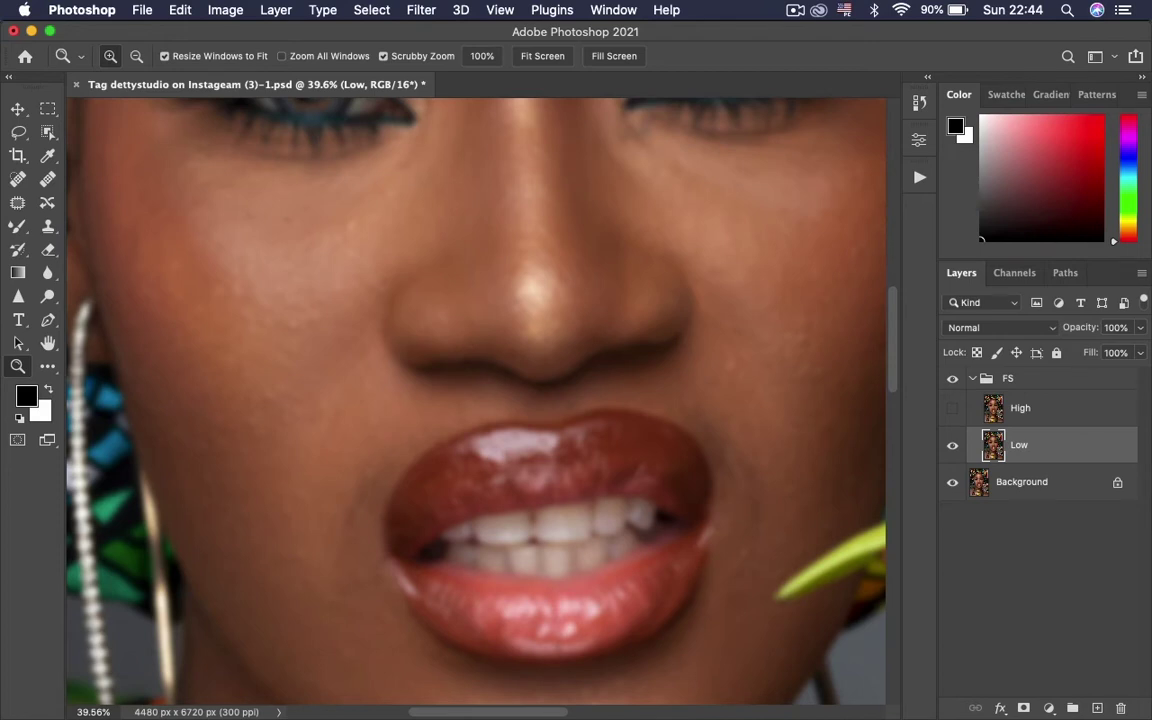
{"action": "left_click", "coordinate": [952, 408]}
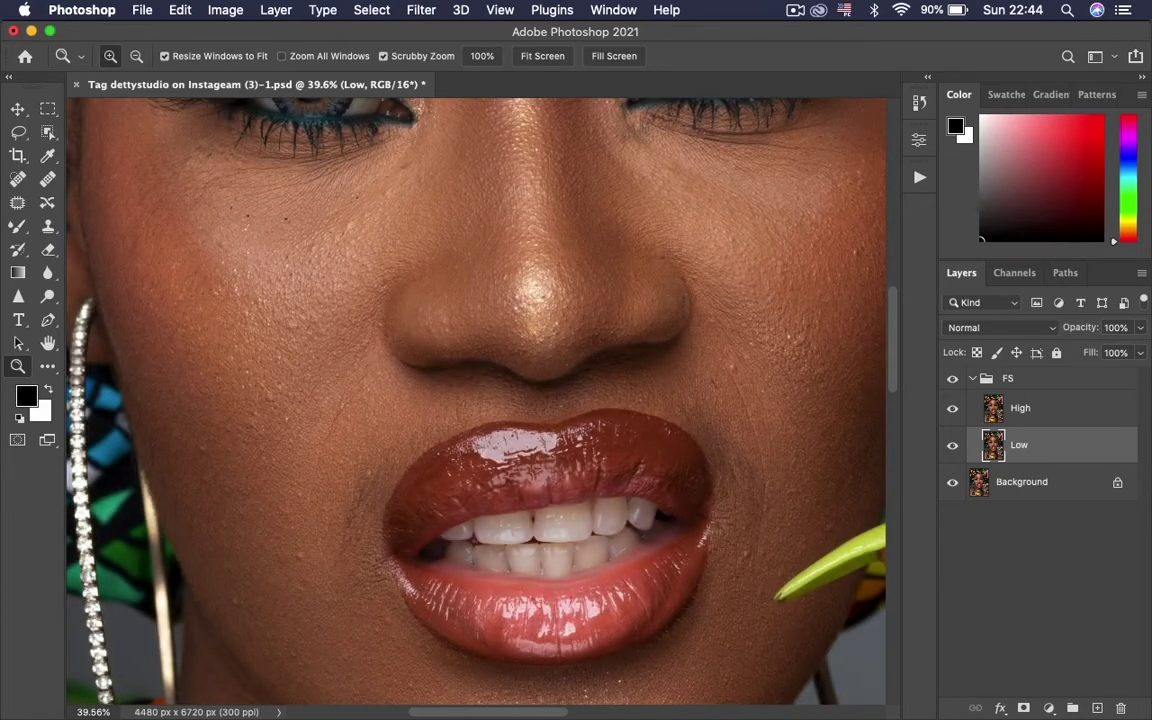
{"action": "key", "text": "super+0"}
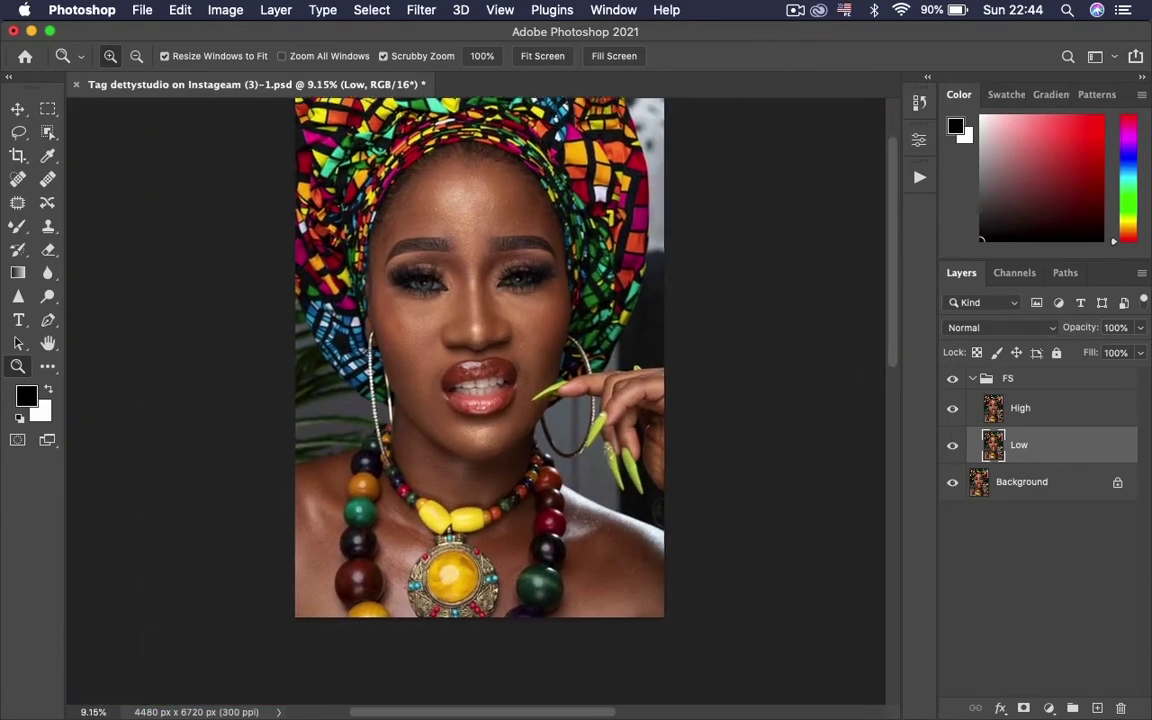
Step: Run Apply Image on the High layer using Low as the source layer, with Add blending and the RGB channel inverted
{"action": "key", "text": "alt+bracketright"}
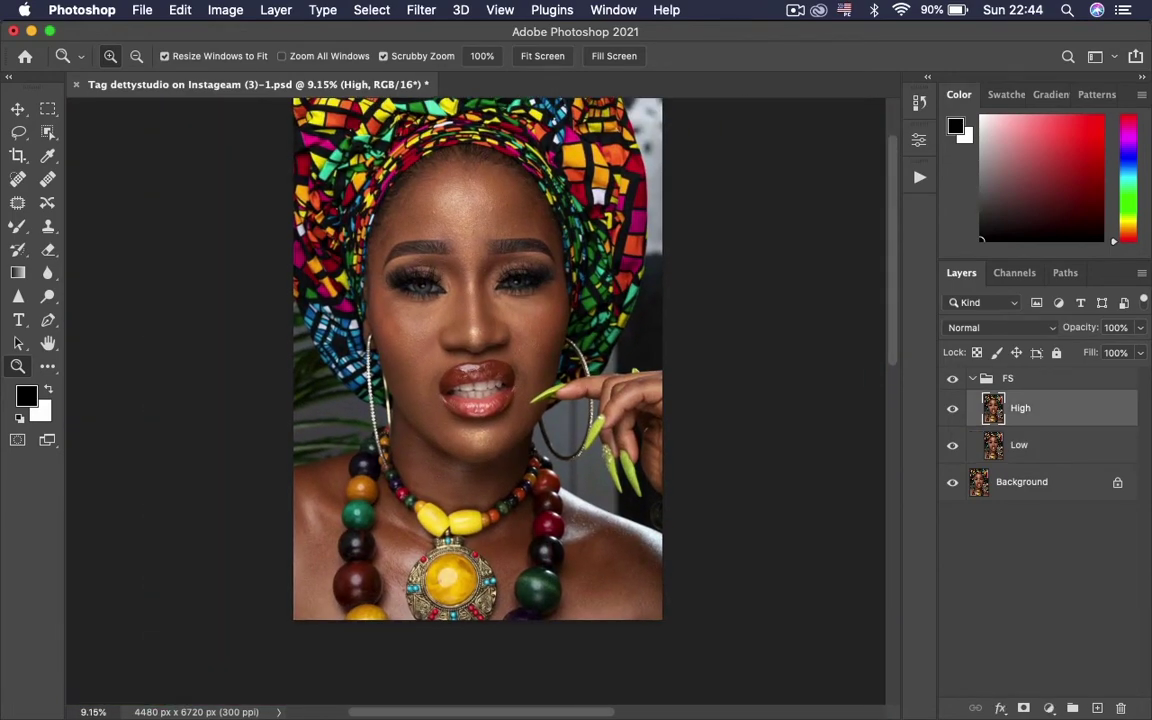
{"action": "left_click", "coordinate": [225, 10]}
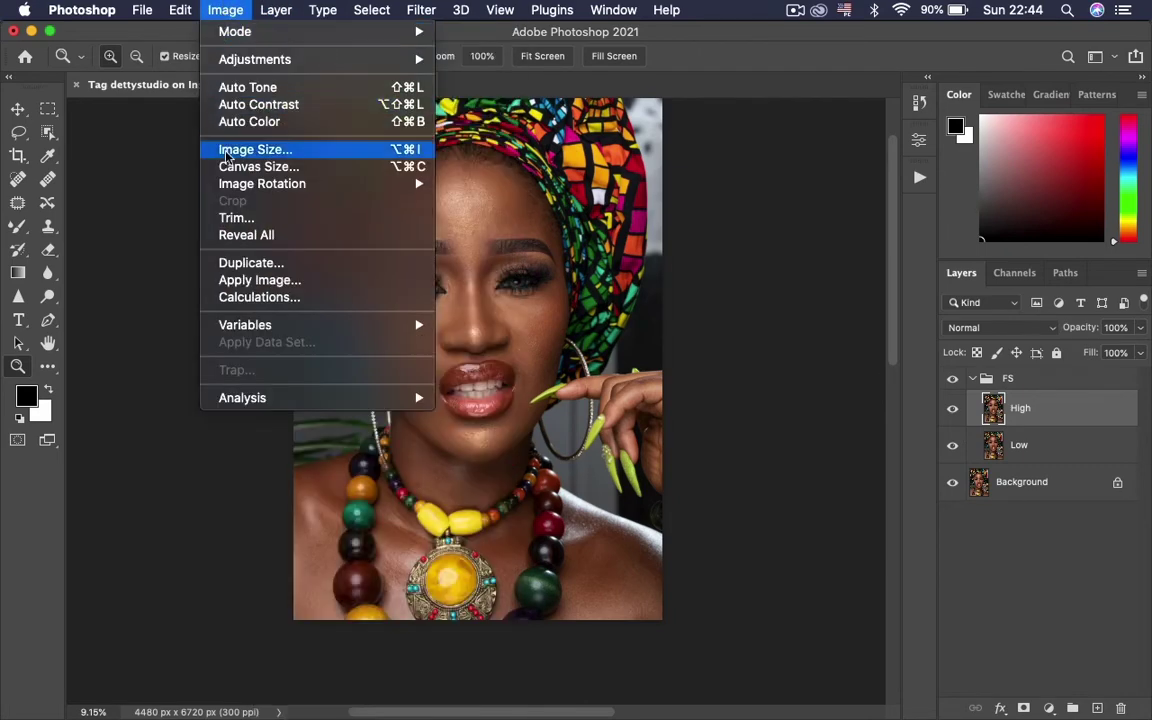
{"action": "left_click", "coordinate": [236, 283]}
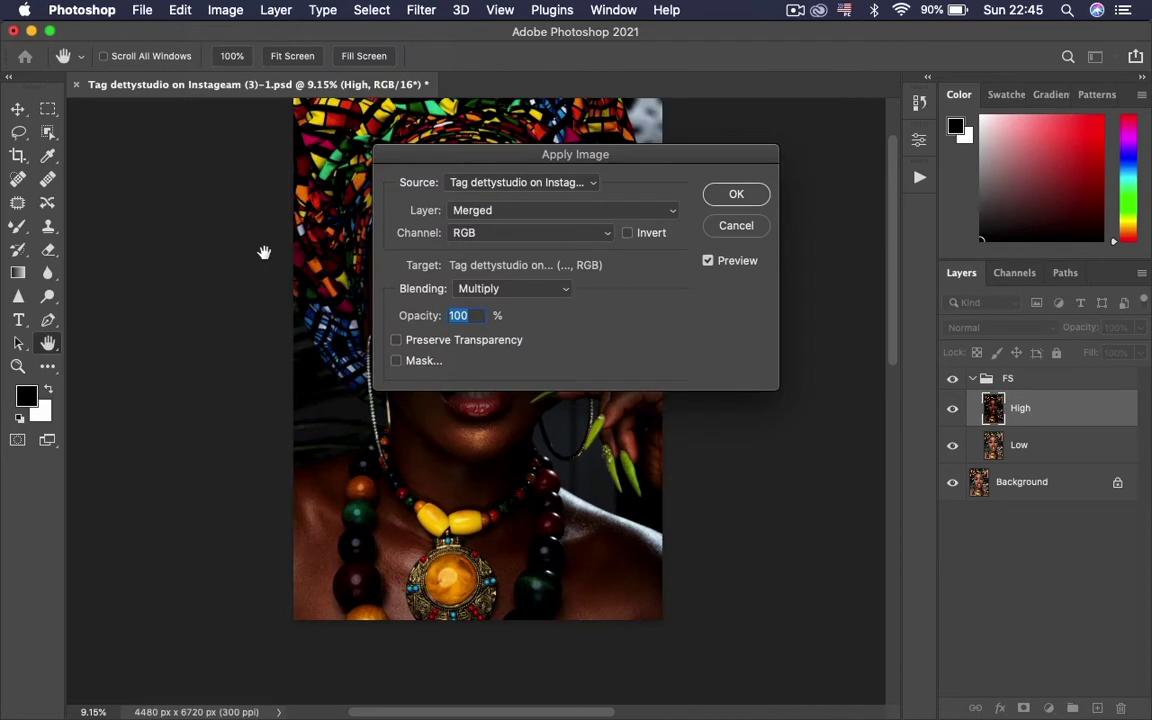
{"action": "left_click", "coordinate": [498, 216]}
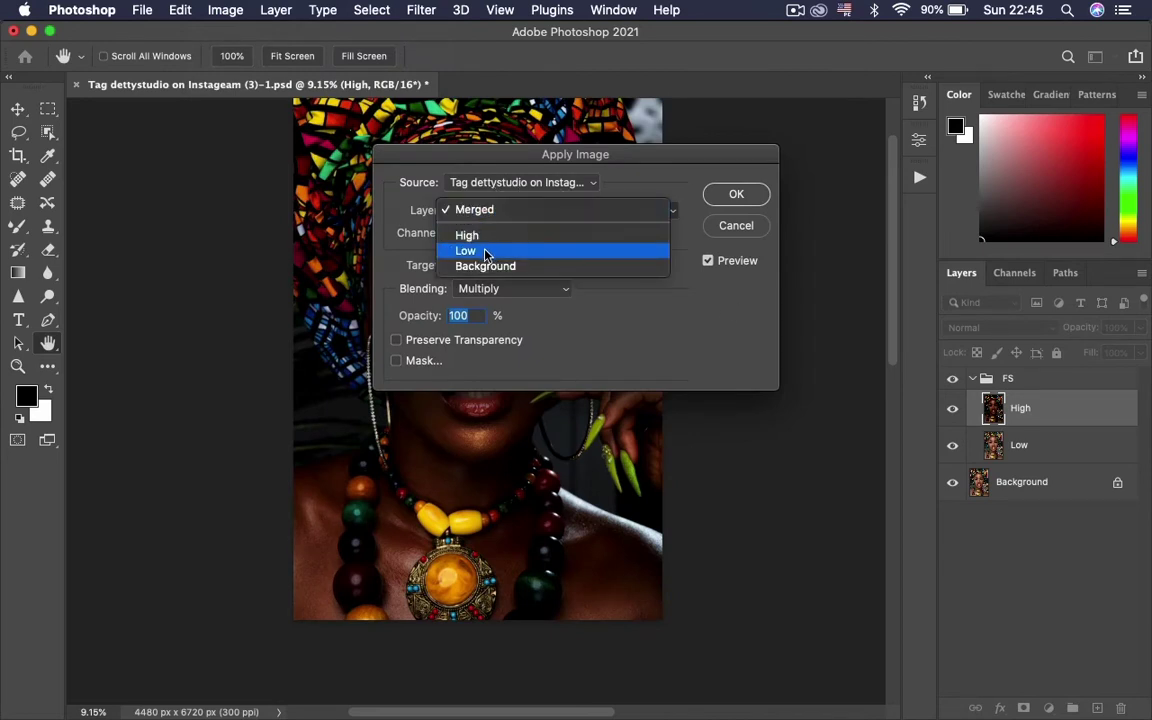
{"action": "left_click", "coordinate": [485, 251]}
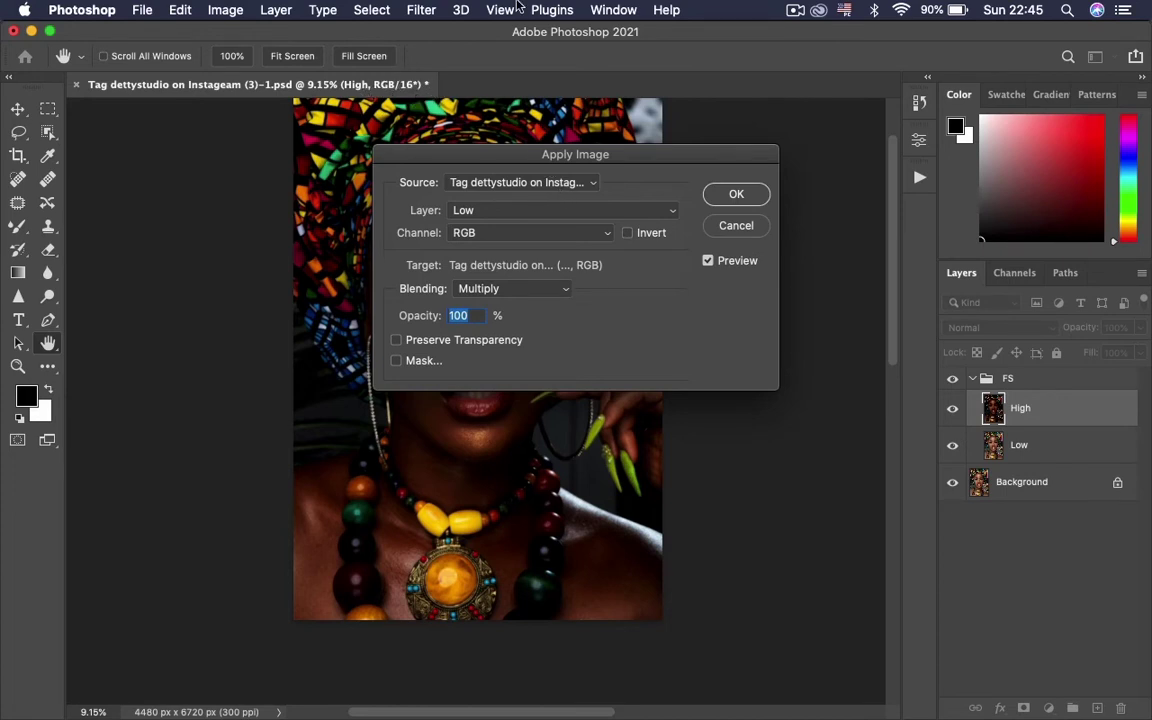
{"action": "left_click", "coordinate": [478, 288]}
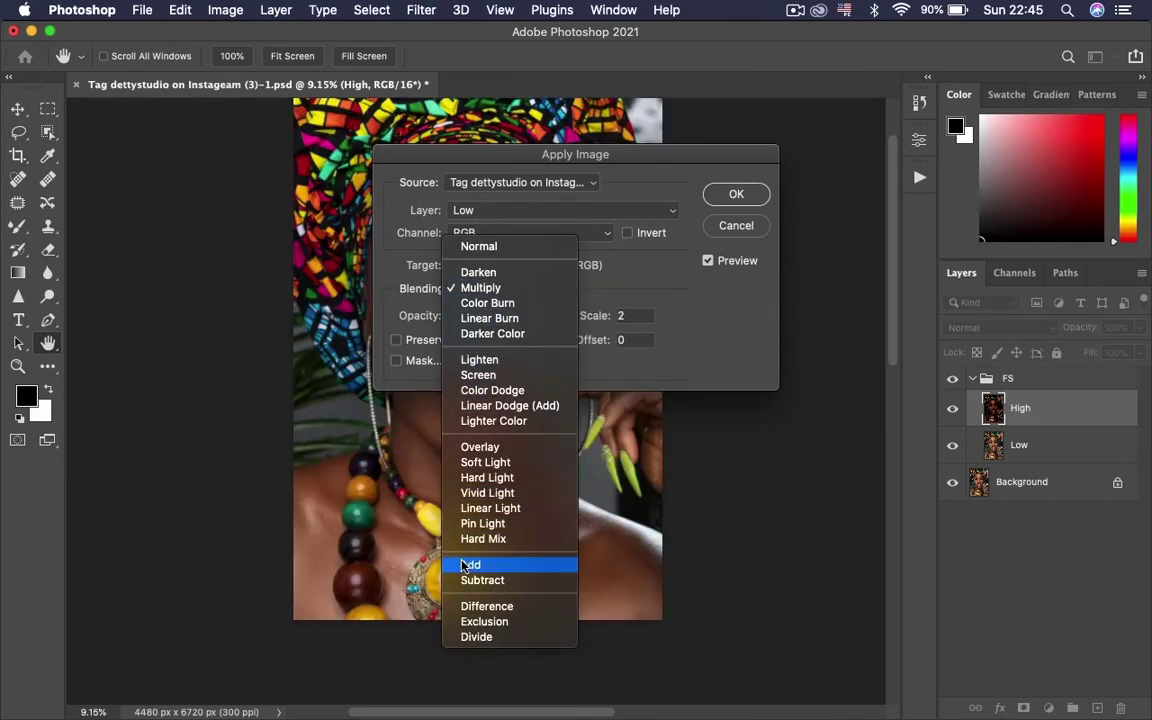
{"action": "left_click", "coordinate": [470, 564]}
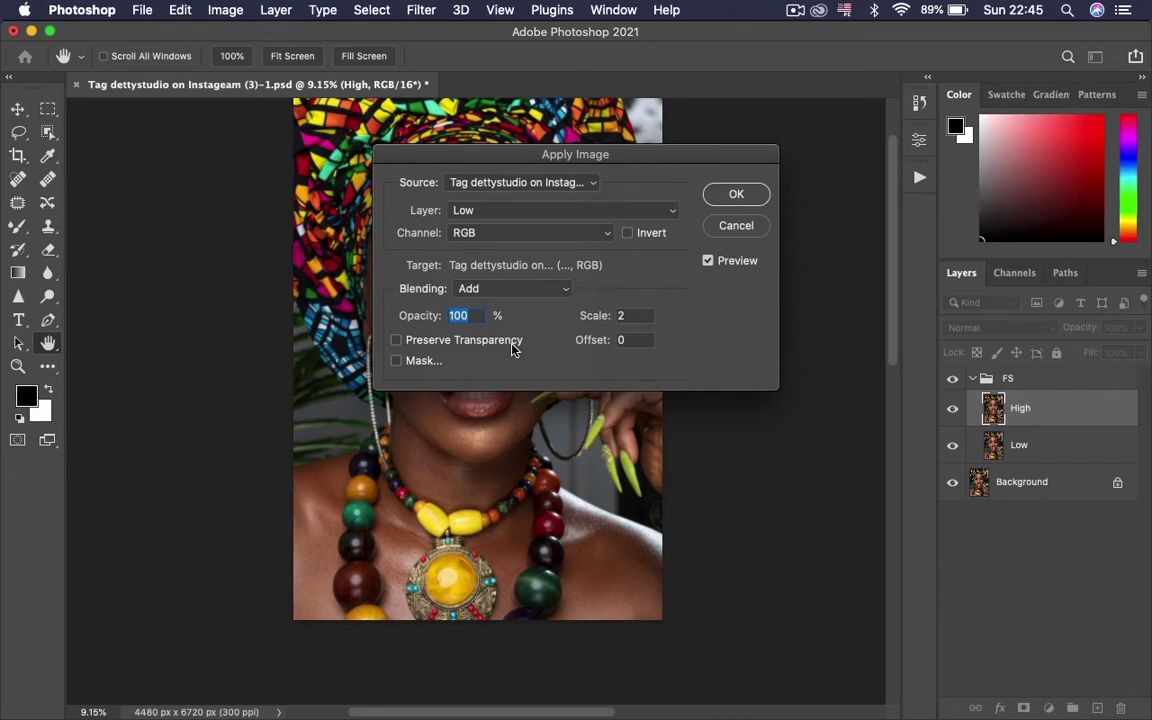
{"action": "left_click", "coordinate": [627, 234]}
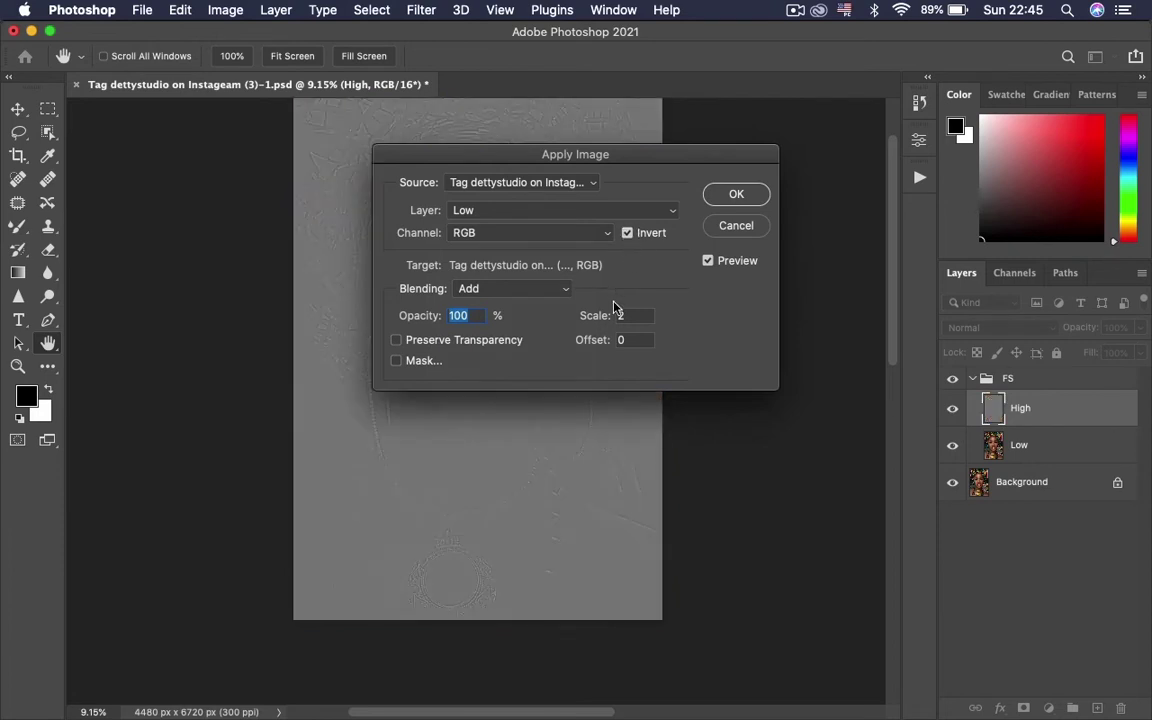
{"action": "left_click", "coordinate": [737, 194]}
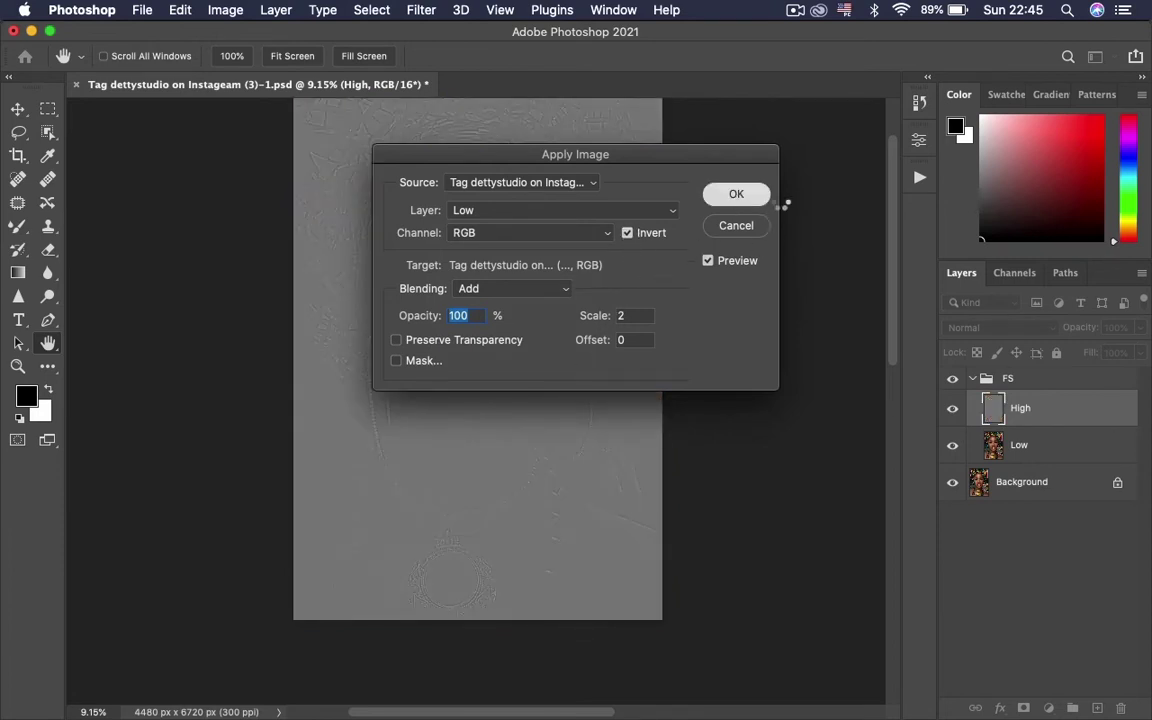
{"action": "key", "text": "z"}
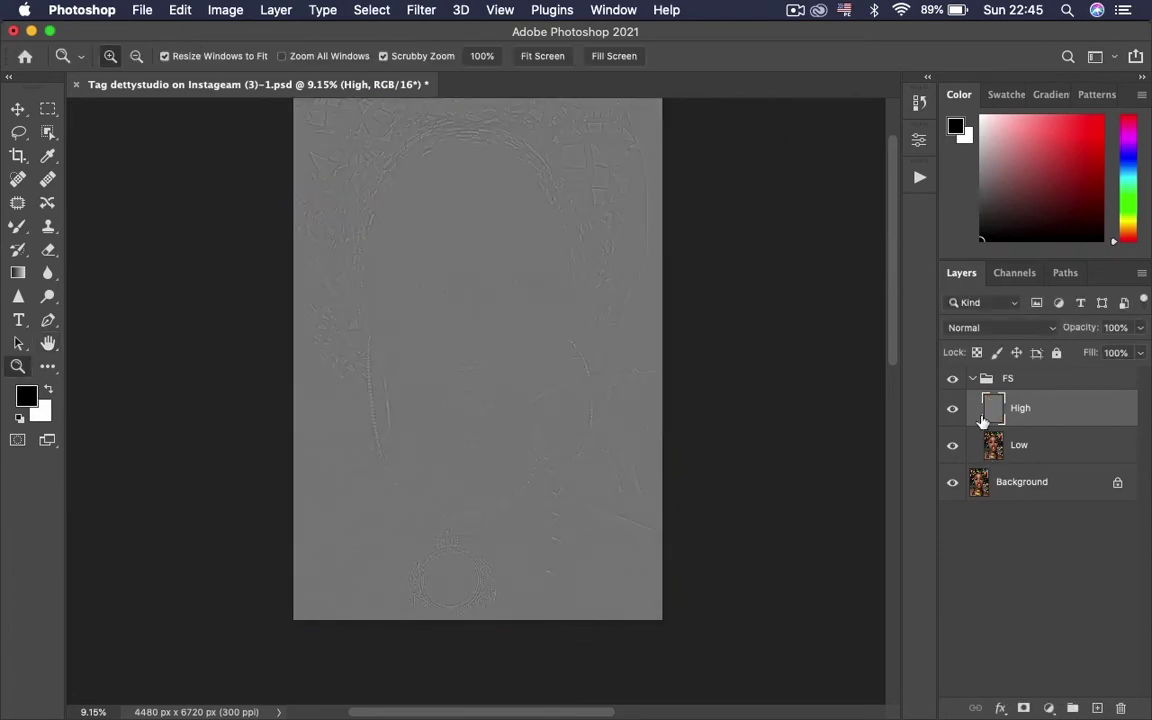
Step: Set the High layer's blend mode to Linear Light, and duplicate the Low layer as a copy clipped to the original
{"action": "left_click", "coordinate": [997, 332]}
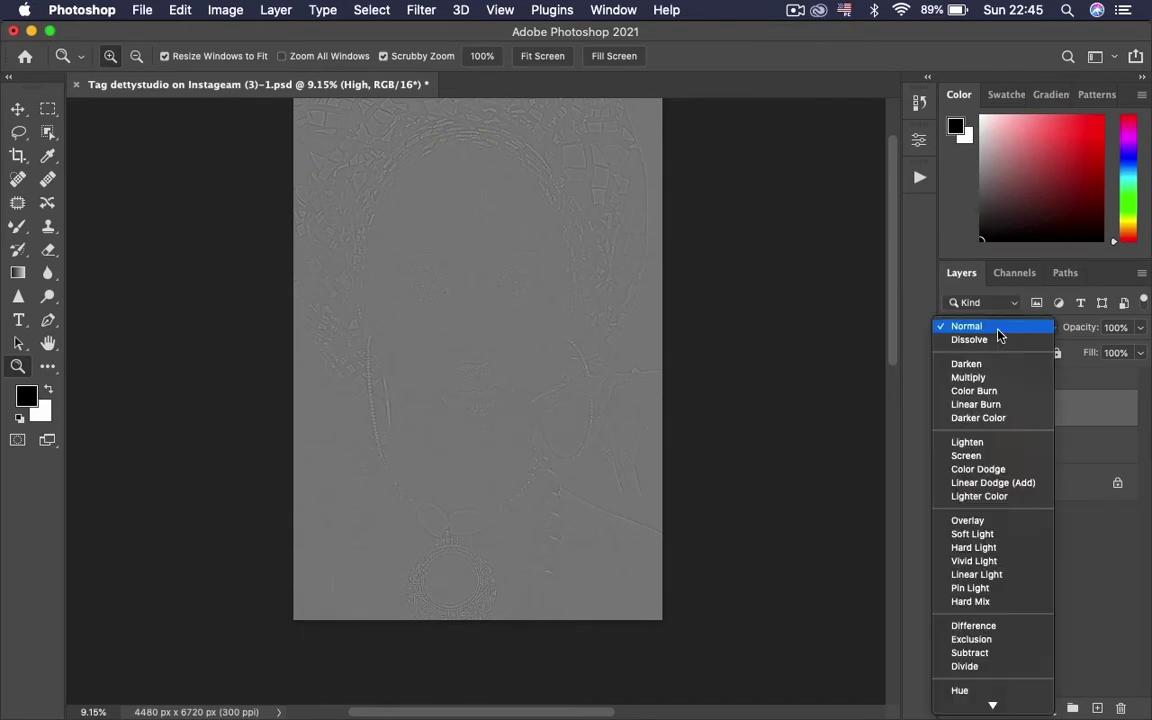
{"action": "left_click", "coordinate": [988, 575]}
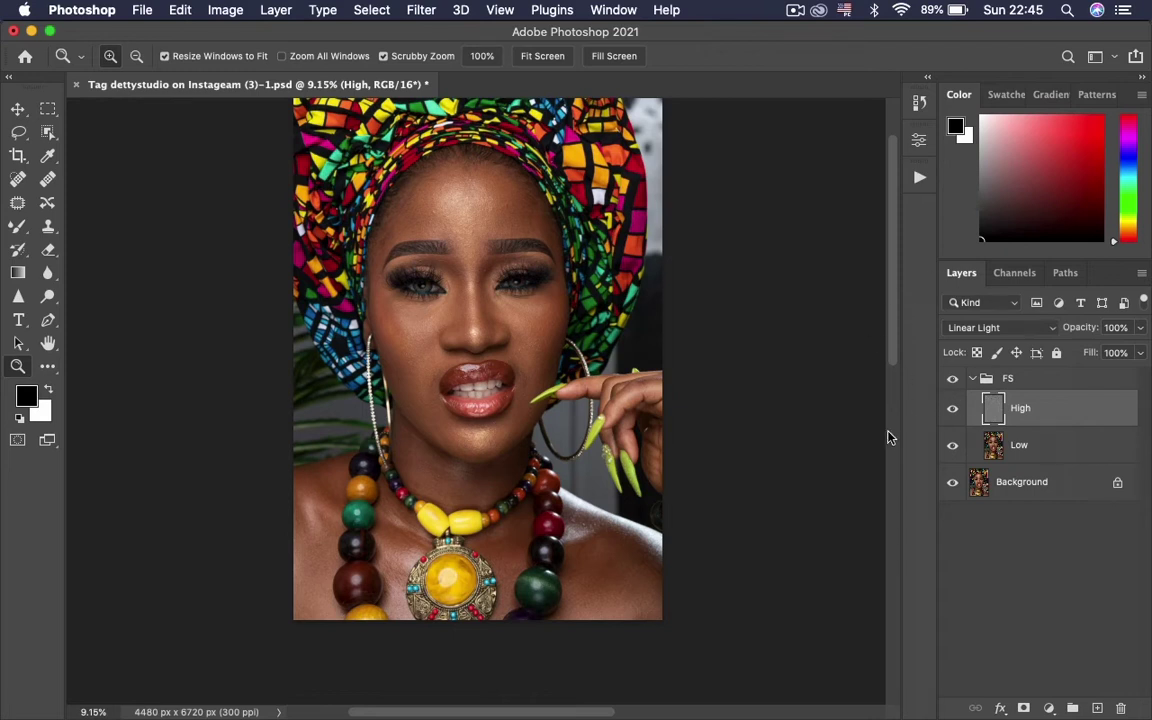
{"action": "left_click", "coordinate": [1019, 443]}
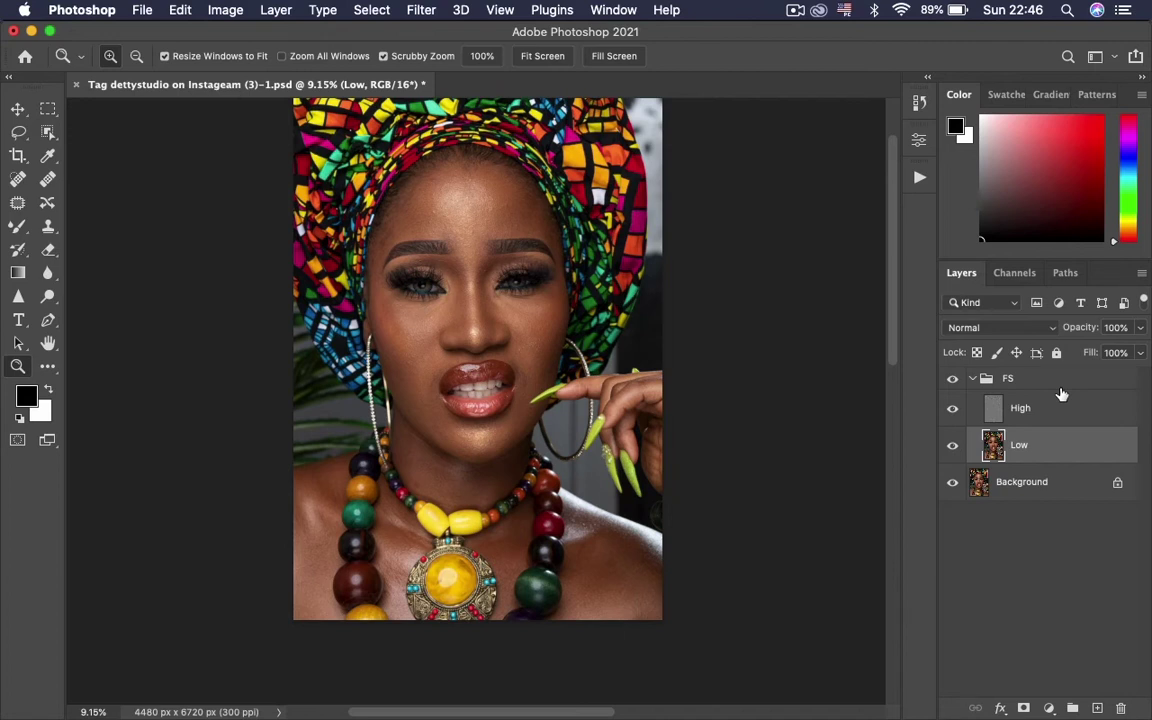
{"action": "key", "text": "super+j"}
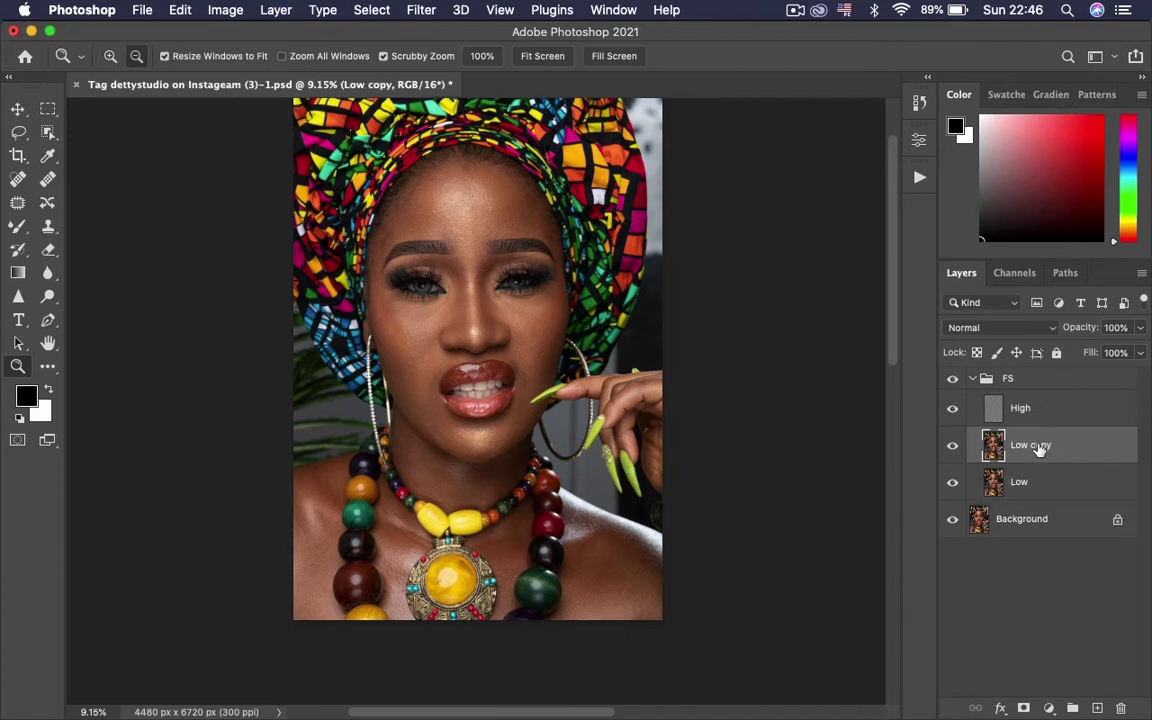
{"action": "left_click", "coordinate": [1002, 455], "text": "alt"}
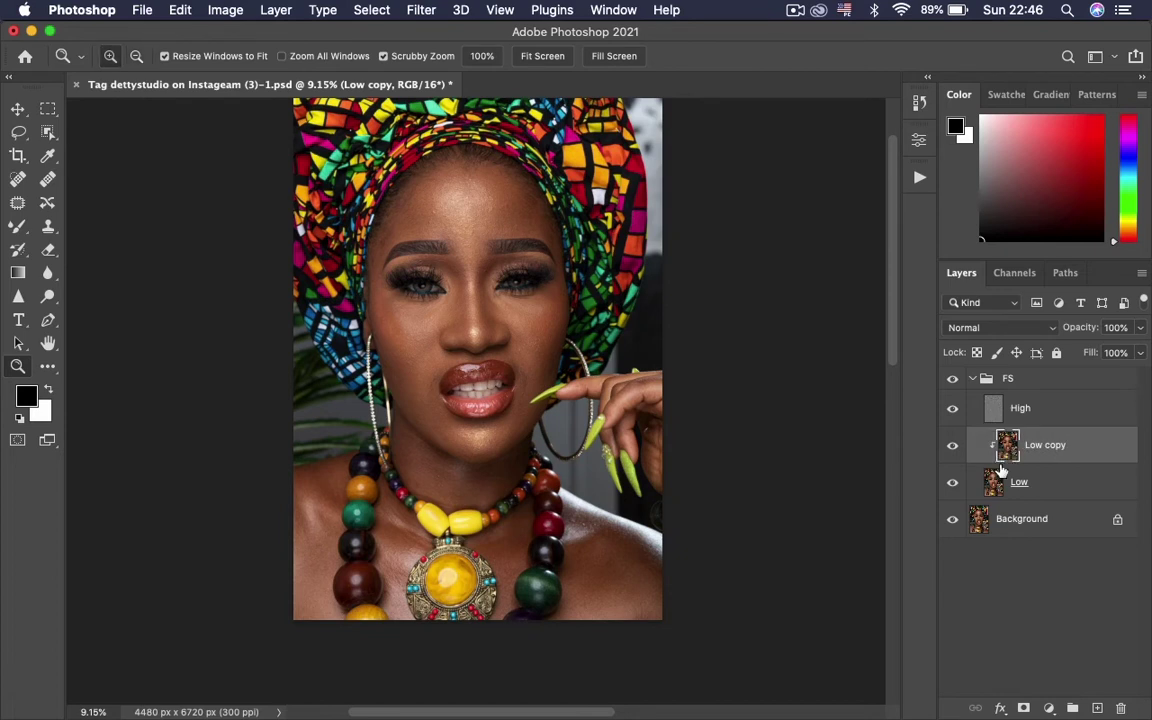
Step: Duplicate the High layer, clip the copy to High, and set the copy's blend mode to Normal
{"action": "left_click", "coordinate": [1022, 408]}
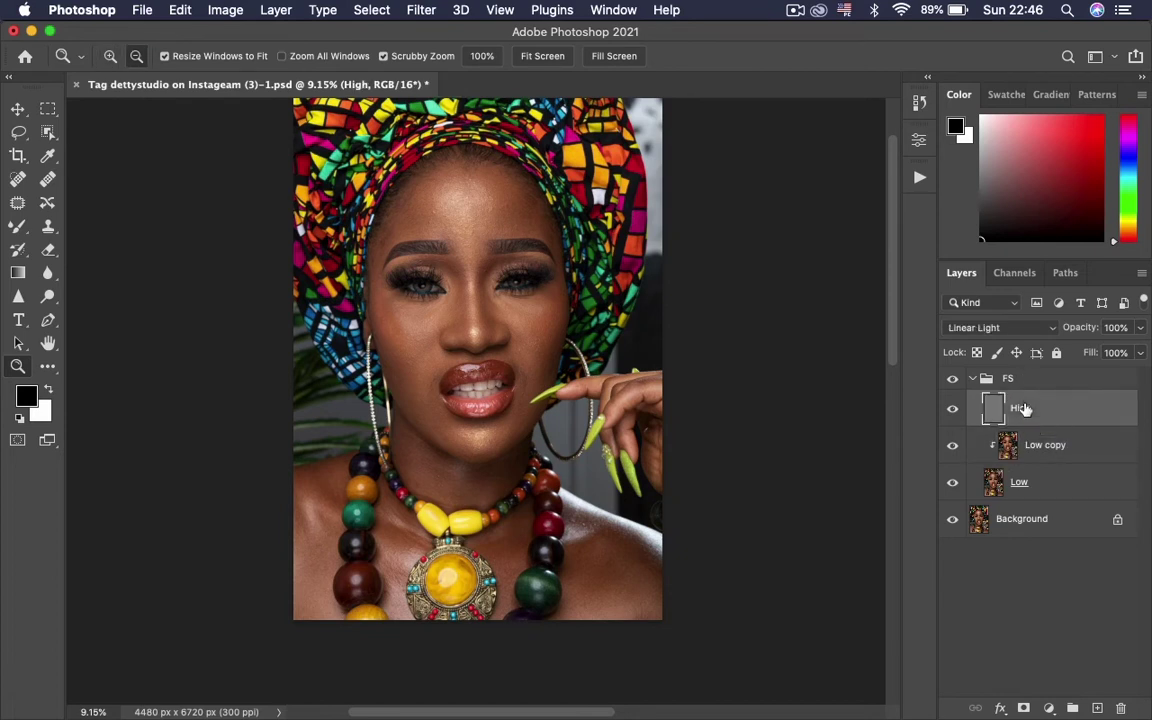
{"action": "key", "text": "super+j"}
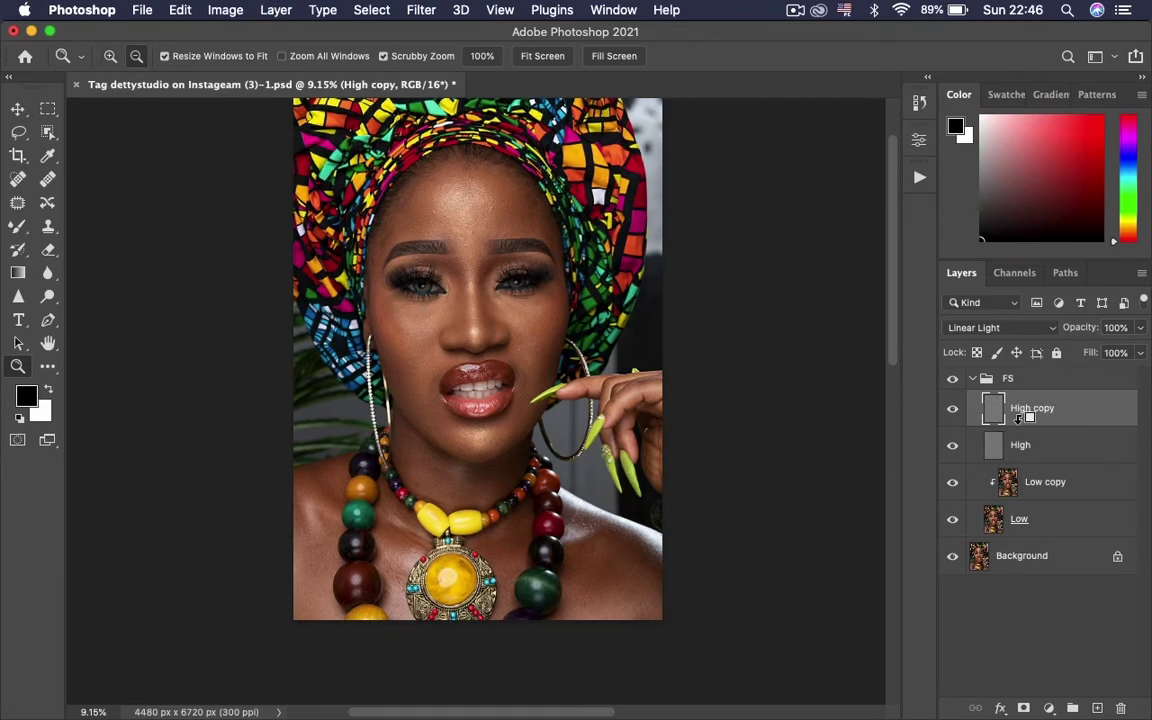
{"action": "left_click", "coordinate": [1019, 425], "text": "alt"}
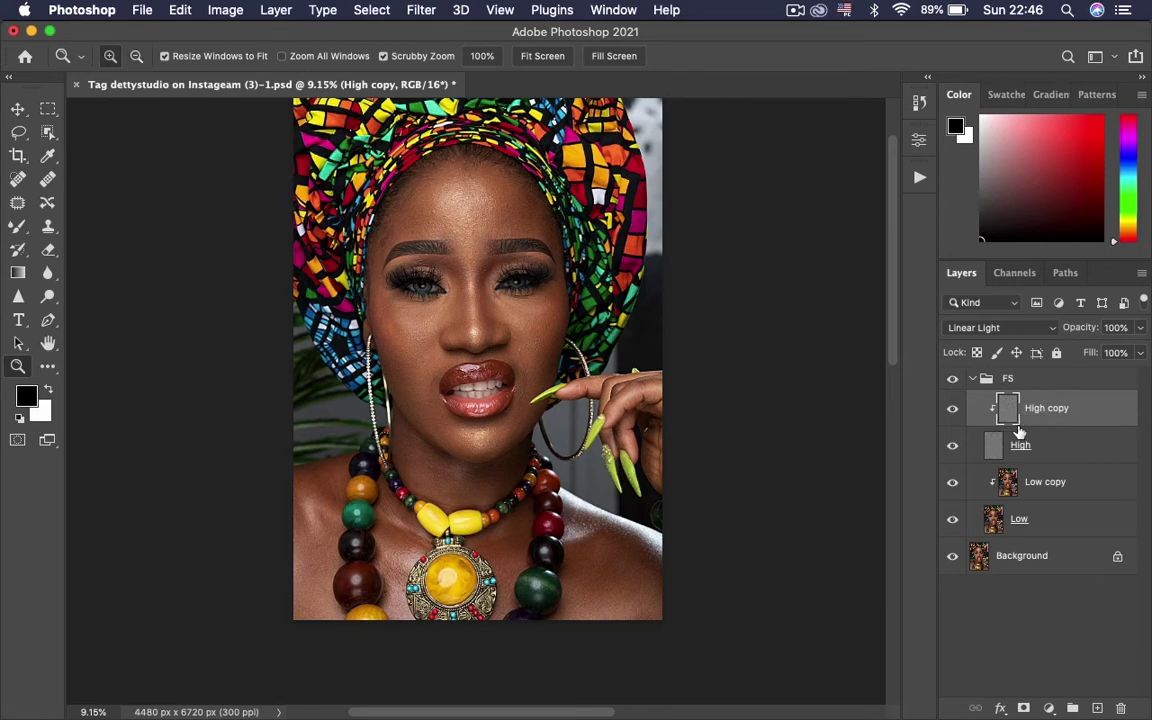
{"action": "left_click", "coordinate": [998, 330]}
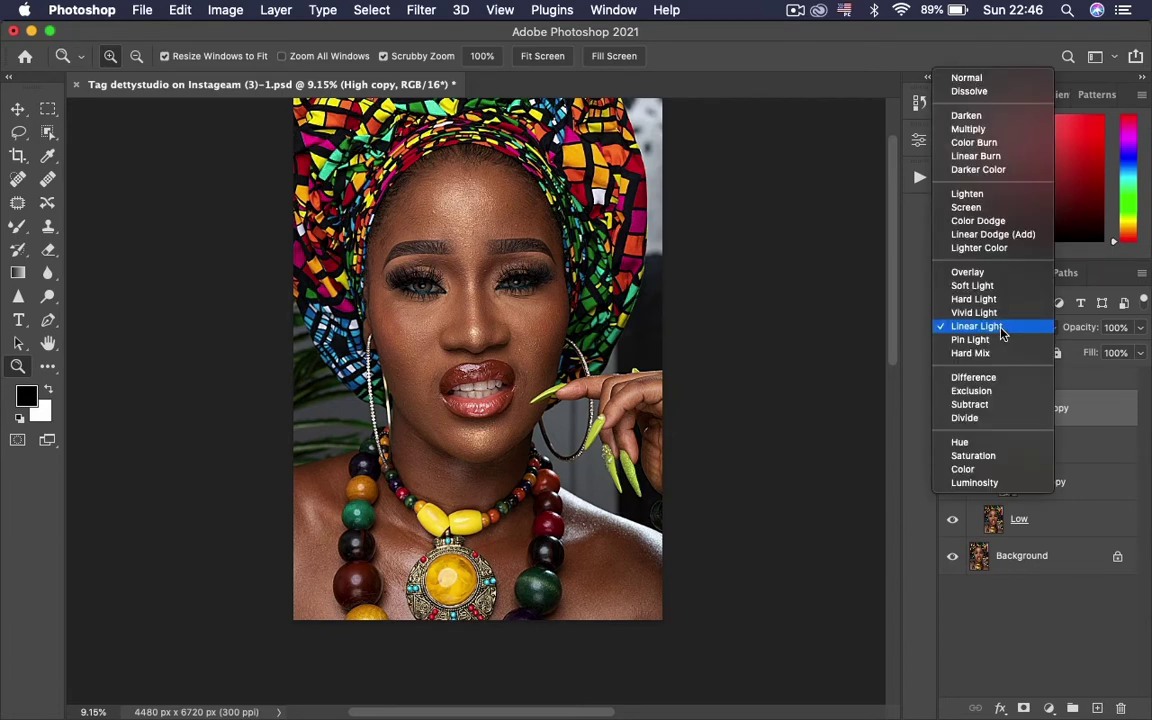
{"action": "left_click", "coordinate": [995, 83]}
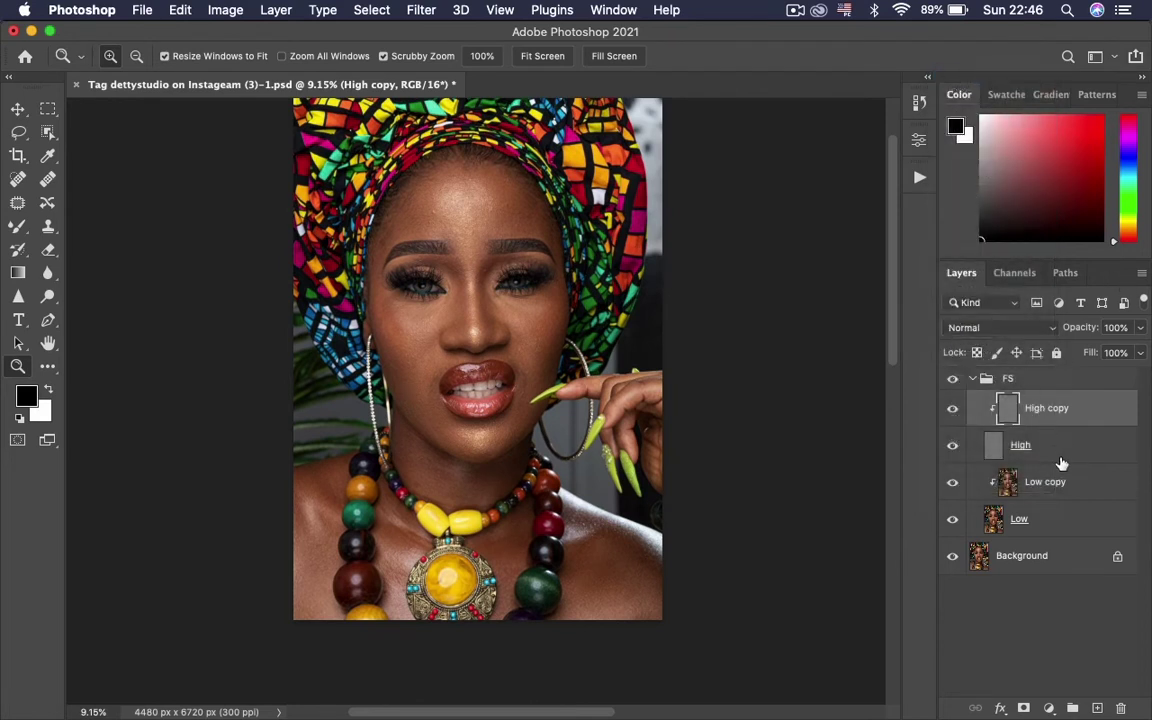
Step: Make Low copy the active layer and switch to the Mixer Brush for work on the face
{"action": "left_click", "coordinate": [1045, 482]}
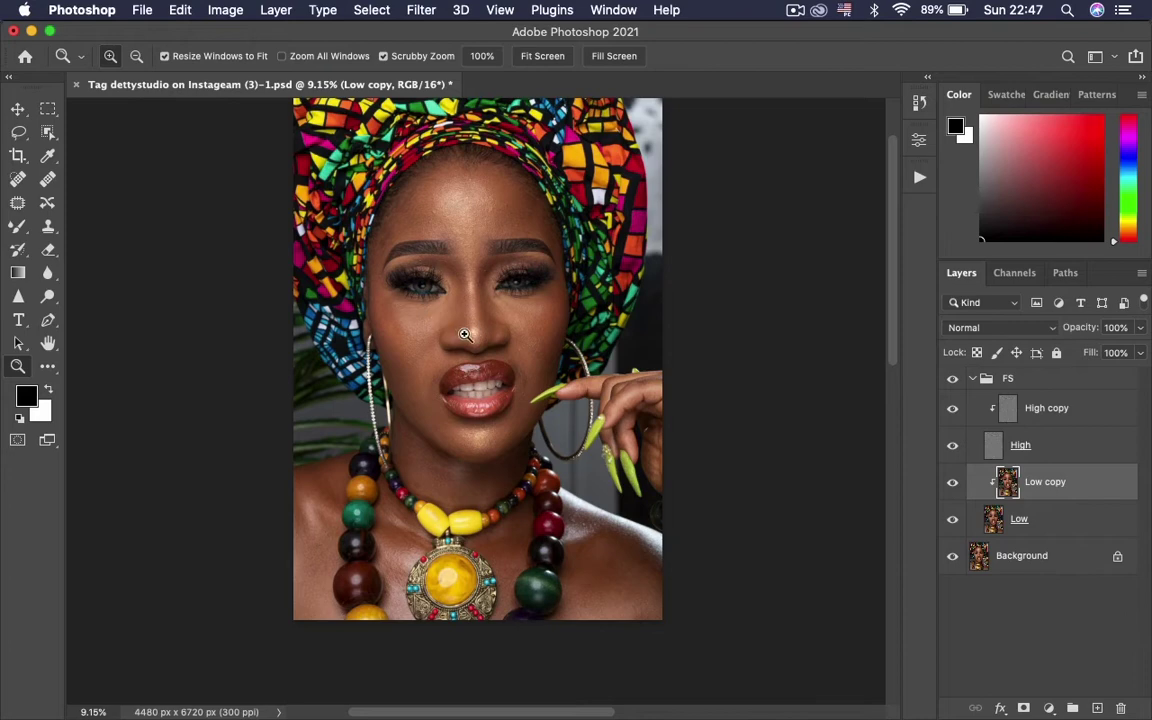
{"action": "left_click_drag", "start_coordinate": [464, 334], "coordinate": [588, 220]}
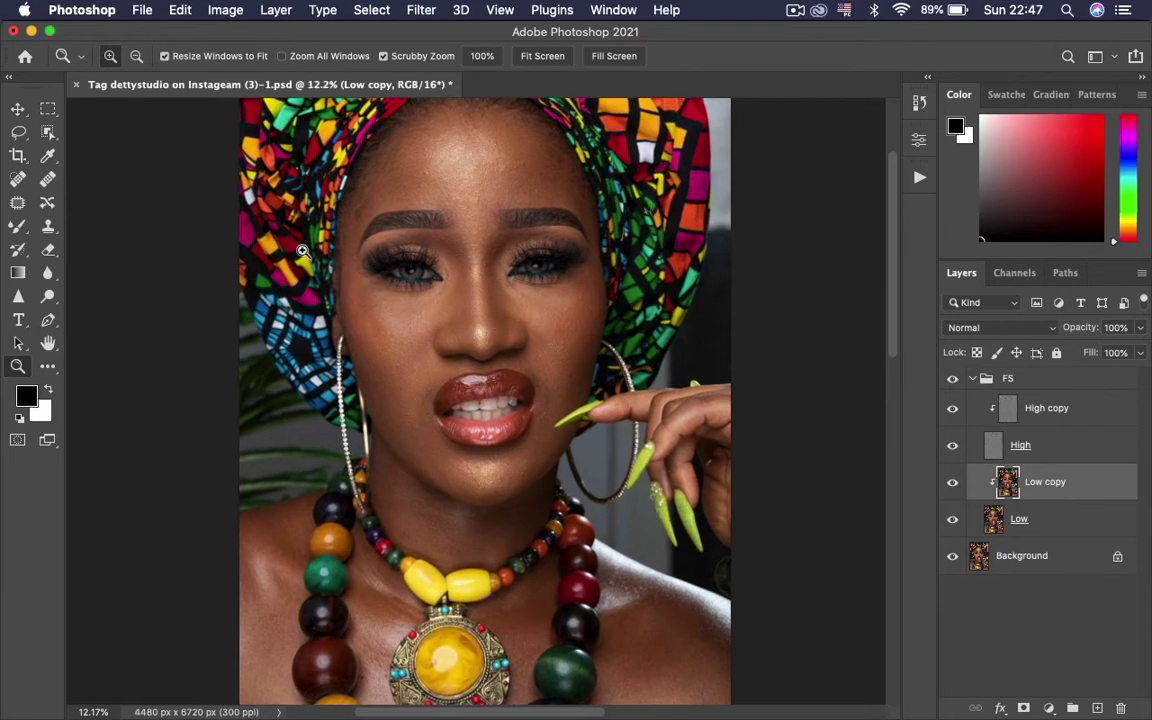
{"action": "left_click", "coordinate": [17, 224]}
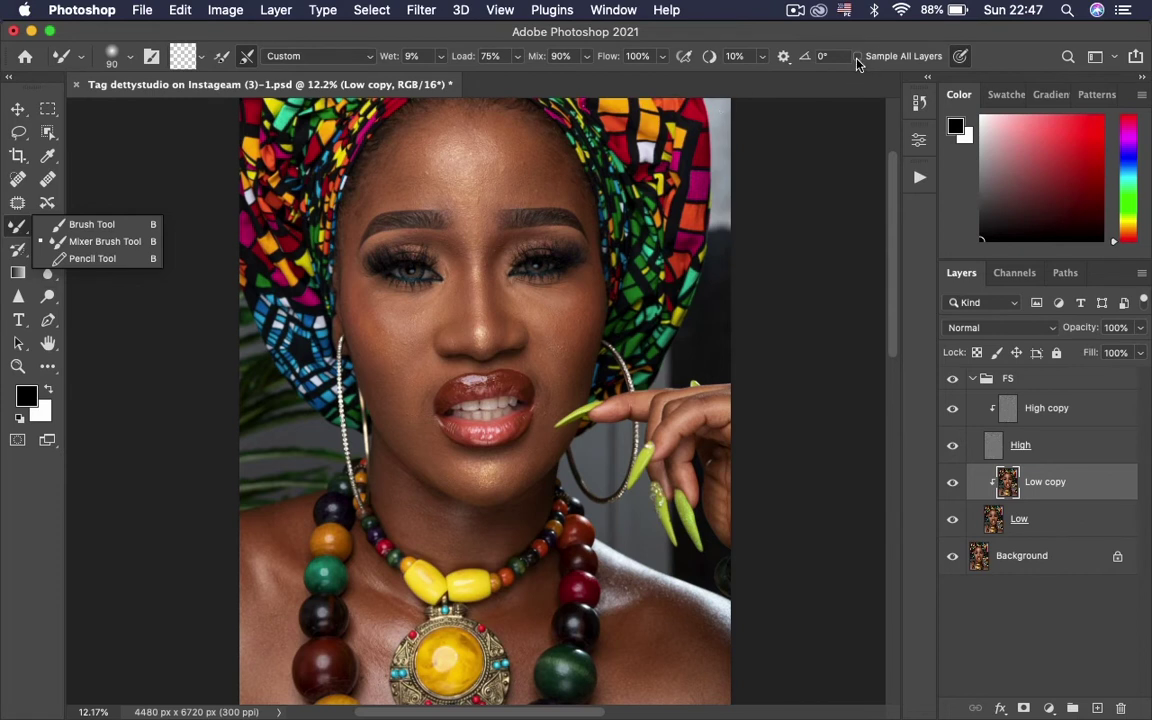
Step: Try to blend the forehead skin with a 250 px Mixer Brush with Sample All Layers turned on
{"action": "left_click", "coordinate": [857, 57]}
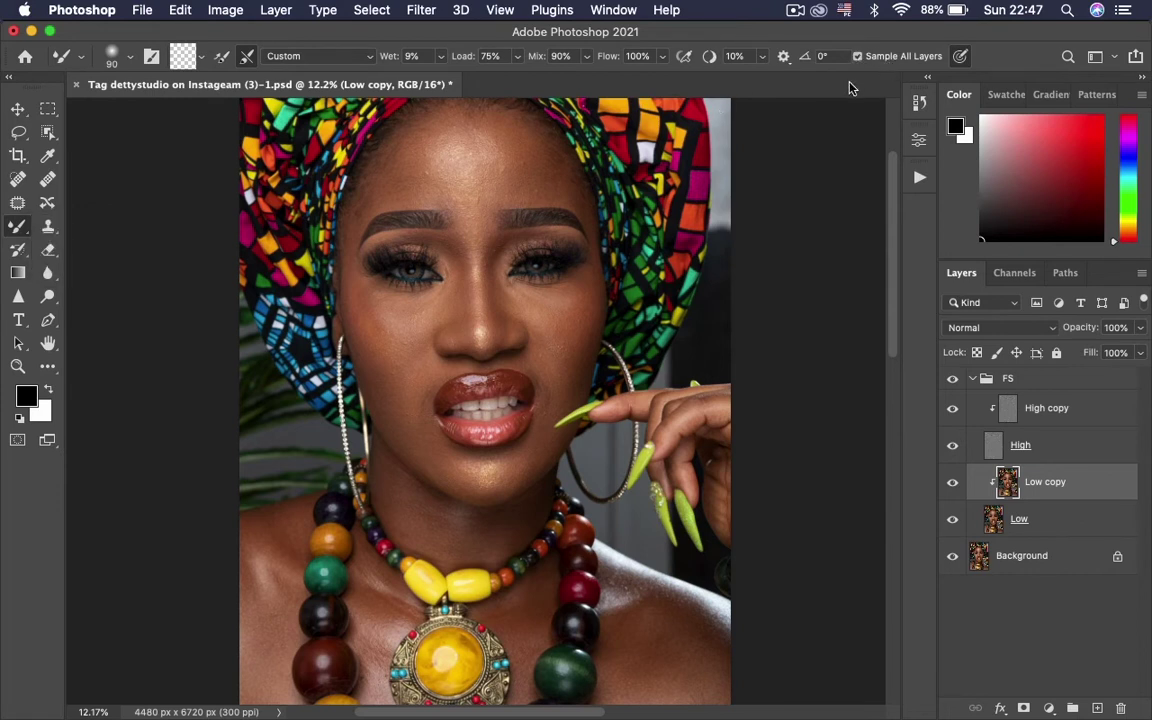
{"action": "key", "text": "bracketright"}
{"action": "key", "text": "bracketright"}
{"action": "key", "text": "bracketright"}
{"action": "key", "text": "bracketright"}
{"action": "key", "text": "bracketright"}
{"action": "key", "text": "bracketright"}
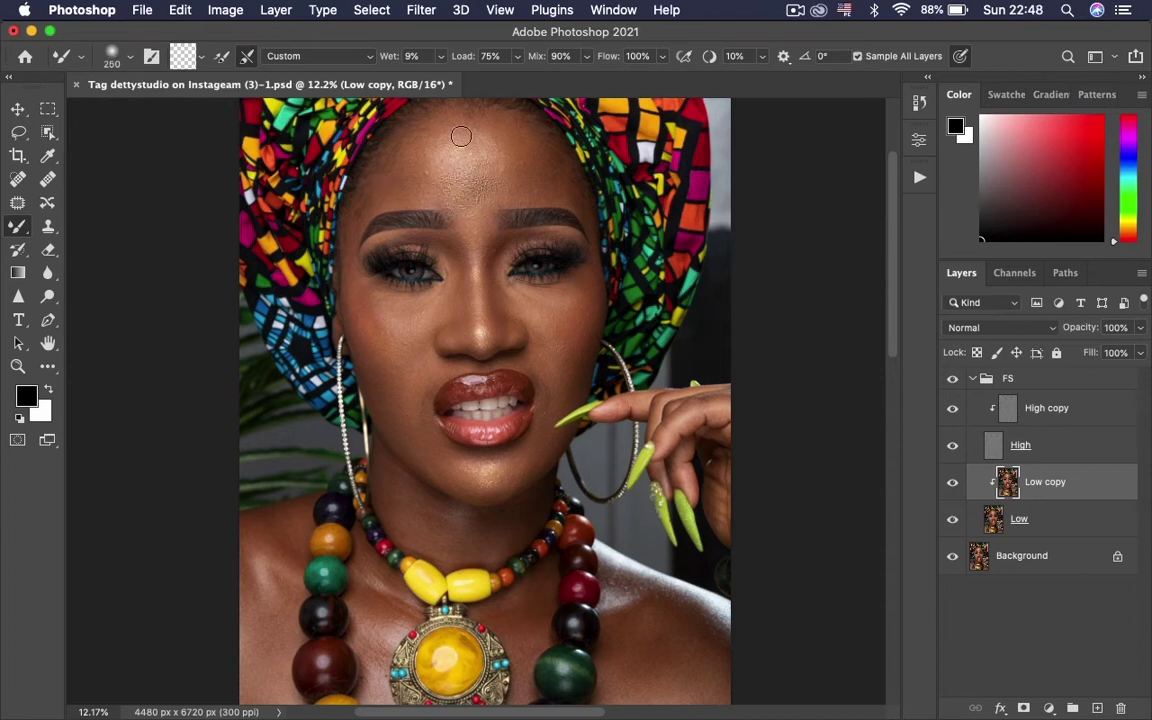
{"action": "left_click_drag", "start_coordinate": [518, 173], "coordinate": [496, 177]}
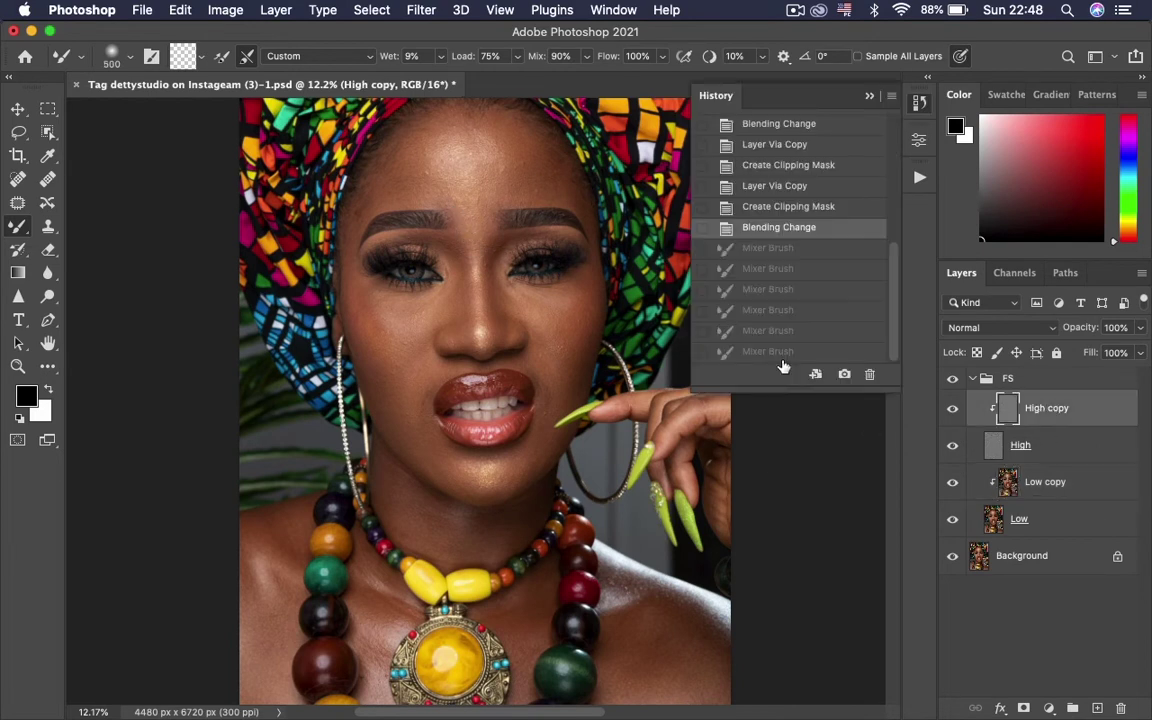
Step: Smooth the forehead tones on the Low copy layer using a 500 px Mixer Brush with Sample All Layers off
{"action": "left_click", "coordinate": [1032, 481]}
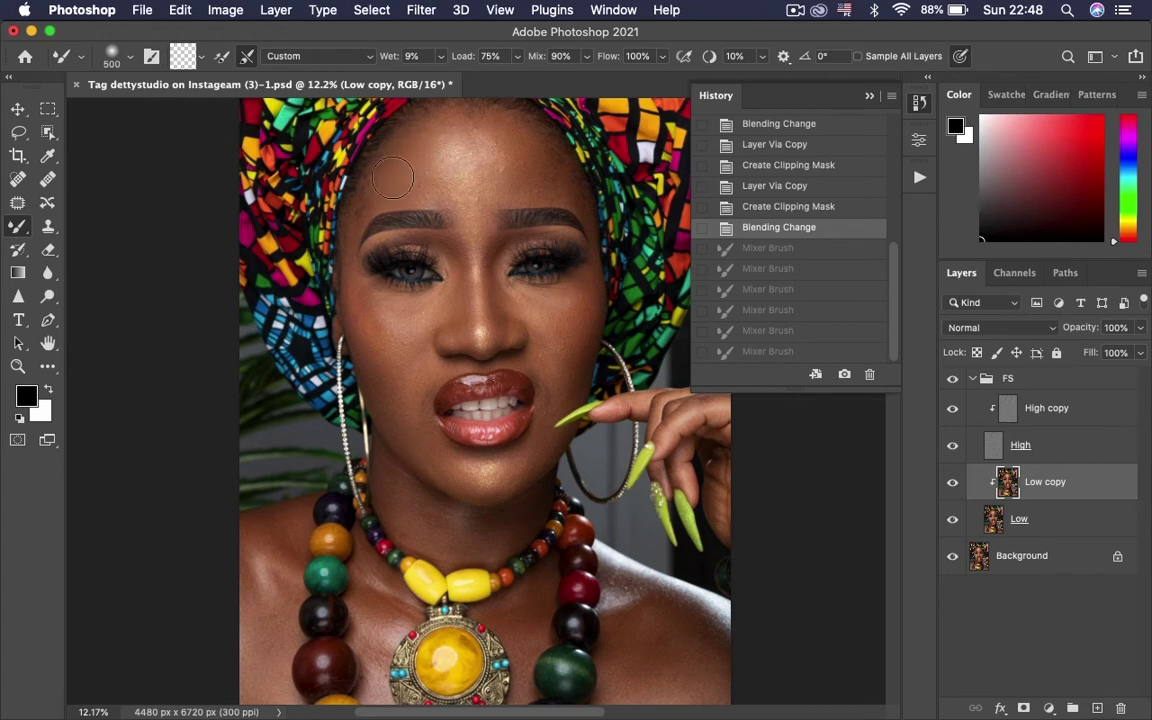
{"action": "left_click_drag", "start_coordinate": [484, 124], "coordinate": [472, 119]}
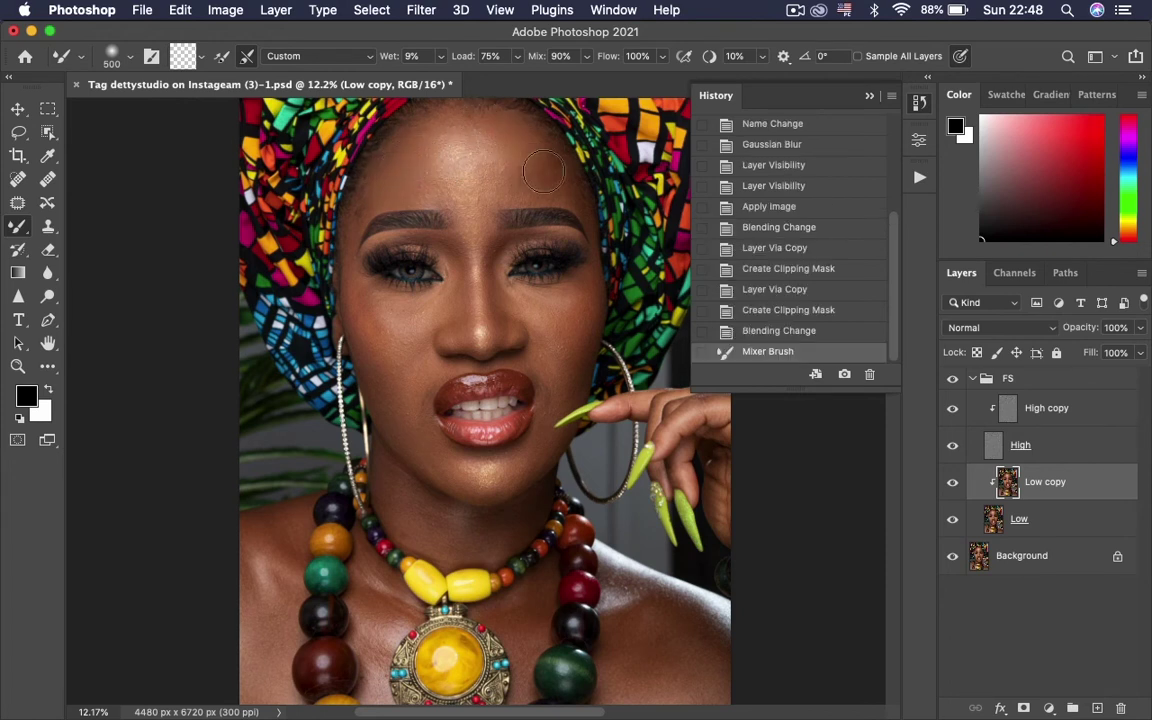
{"action": "mouse_move", "coordinate": [495, 165]}
{"action": "left_mouse_down"}
{"action": "mouse_move", "coordinate": [466, 155]}
{"action": "mouse_move", "coordinate": [482, 154]}
{"action": "mouse_move", "coordinate": [437, 139]}
{"action": "mouse_move", "coordinate": [443, 173]}
{"action": "mouse_move", "coordinate": [426, 175]}
{"action": "mouse_move", "coordinate": [458, 191]}
{"action": "mouse_move", "coordinate": [448, 191]}
{"action": "mouse_move", "coordinate": [522, 181]}
{"action": "mouse_move", "coordinate": [498, 175]}
{"action": "mouse_move", "coordinate": [516, 146]}
{"action": "mouse_move", "coordinate": [468, 123]}
{"action": "left_mouse_up"}
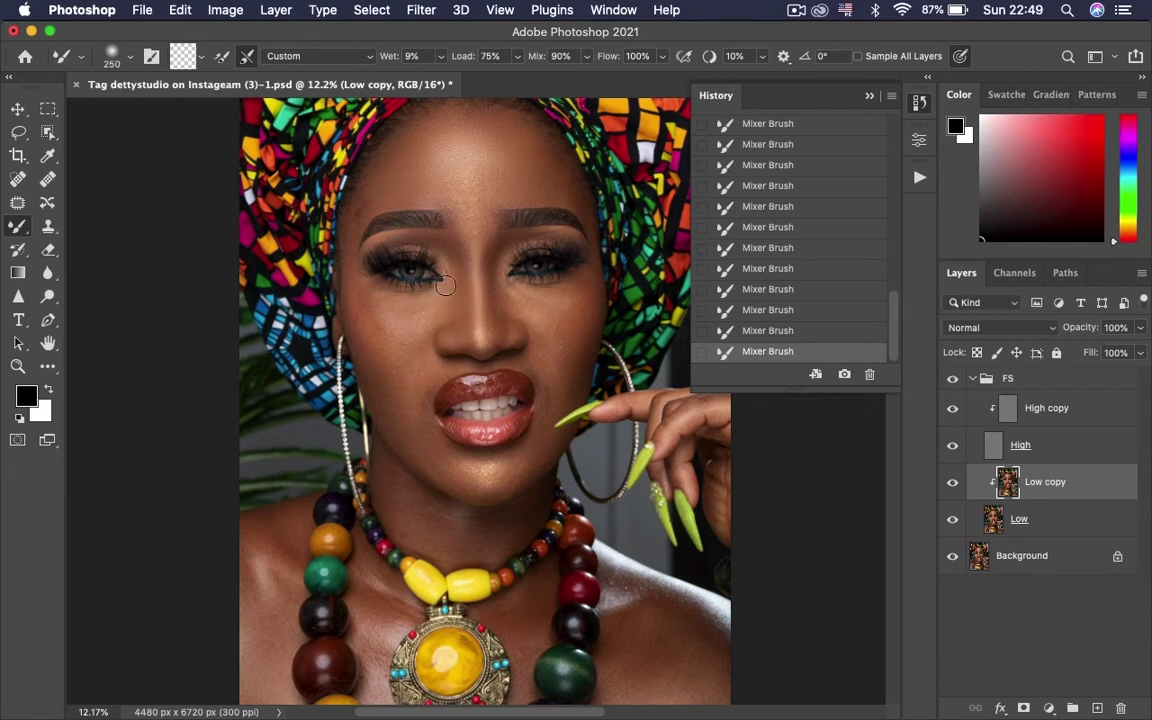
Step: Blend the skin beside the mouth and along the jaw on Low copy with a 300 px Mixer Brush
{"action": "key", "text": "bracketright"}
{"action": "key", "text": "bracketright"}
{"action": "key", "text": "bracketright"}
{"action": "key", "text": "bracketleft"}
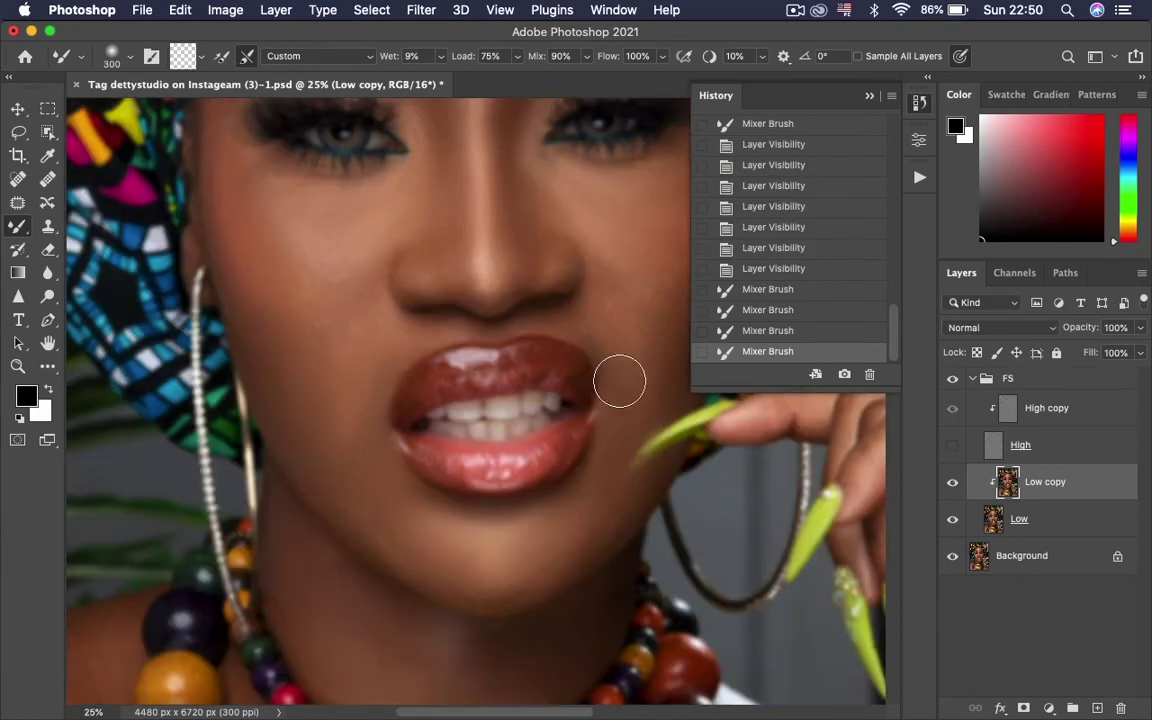
{"action": "left_click_drag", "start_coordinate": [617, 381], "coordinate": [638, 399]}
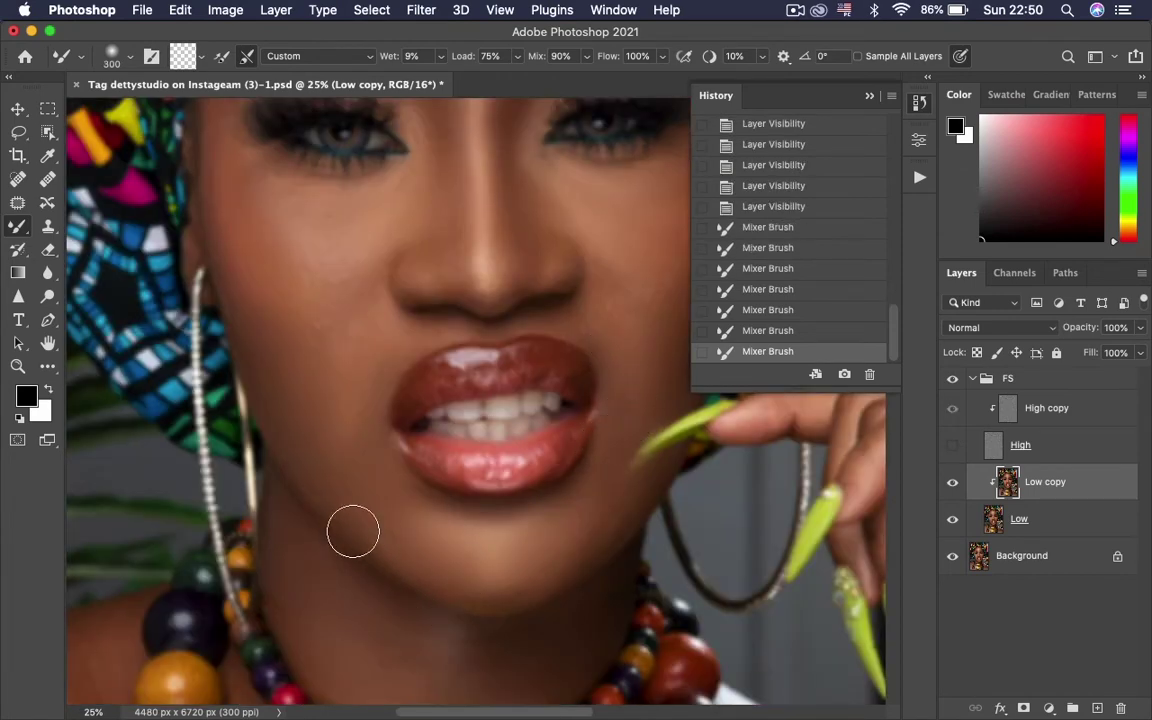
{"action": "left_click_drag", "start_coordinate": [353, 532], "coordinate": [305, 458]}
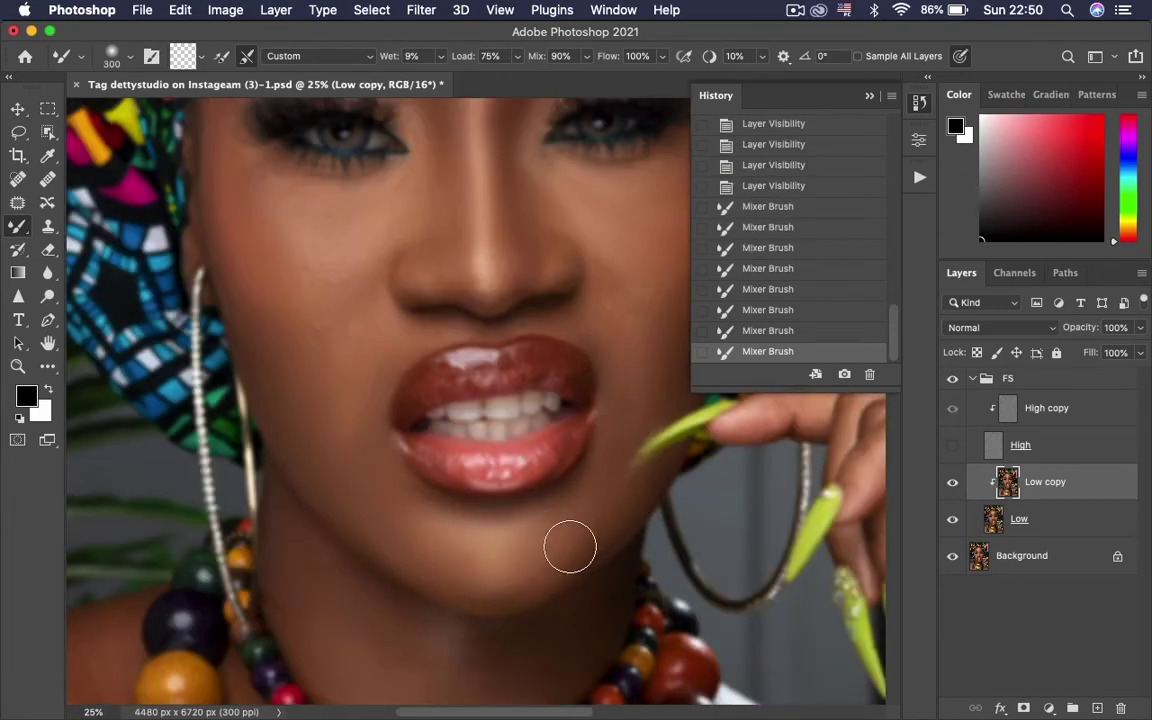
Step: Smooth the shadow transitions across the neck on the Low copy layer with the Mixer Brush
{"action": "left_click_drag", "start_coordinate": [450, 486], "coordinate": [468, 251]}
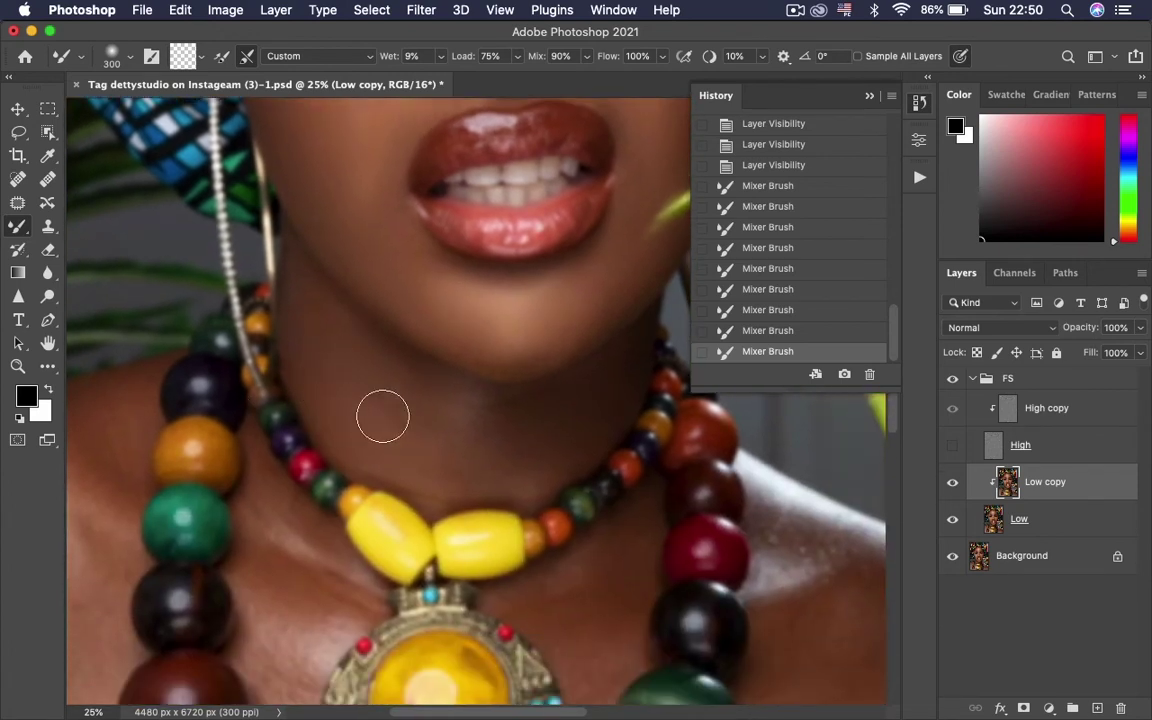
{"action": "left_click_drag", "start_coordinate": [383, 416], "coordinate": [432, 430]}
{"action": "mouse_move", "coordinate": [591, 405]}
{"action": "left_mouse_down"}
{"action": "mouse_move", "coordinate": [581, 412]}
{"action": "mouse_move", "coordinate": [597, 384]}
{"action": "mouse_move", "coordinate": [524, 471]}
{"action": "mouse_move", "coordinate": [598, 417]}
{"action": "left_mouse_up"}
Step: Blend the skin tones of the chest and both shoulders around the necklaces on the Low copy layer
{"action": "left_click_drag", "start_coordinate": [550, 533], "coordinate": [532, 333]}
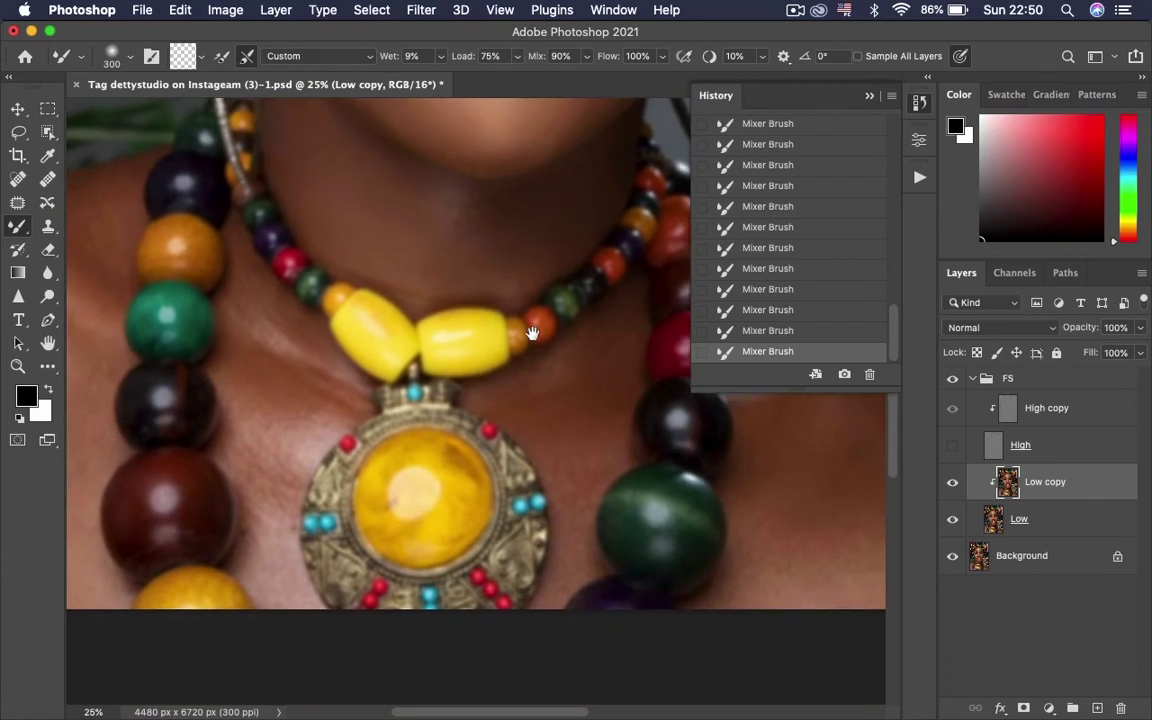
{"action": "scroll", "coordinate": [532, 333], "scroll_direction": "left", "scroll_amount": 5}
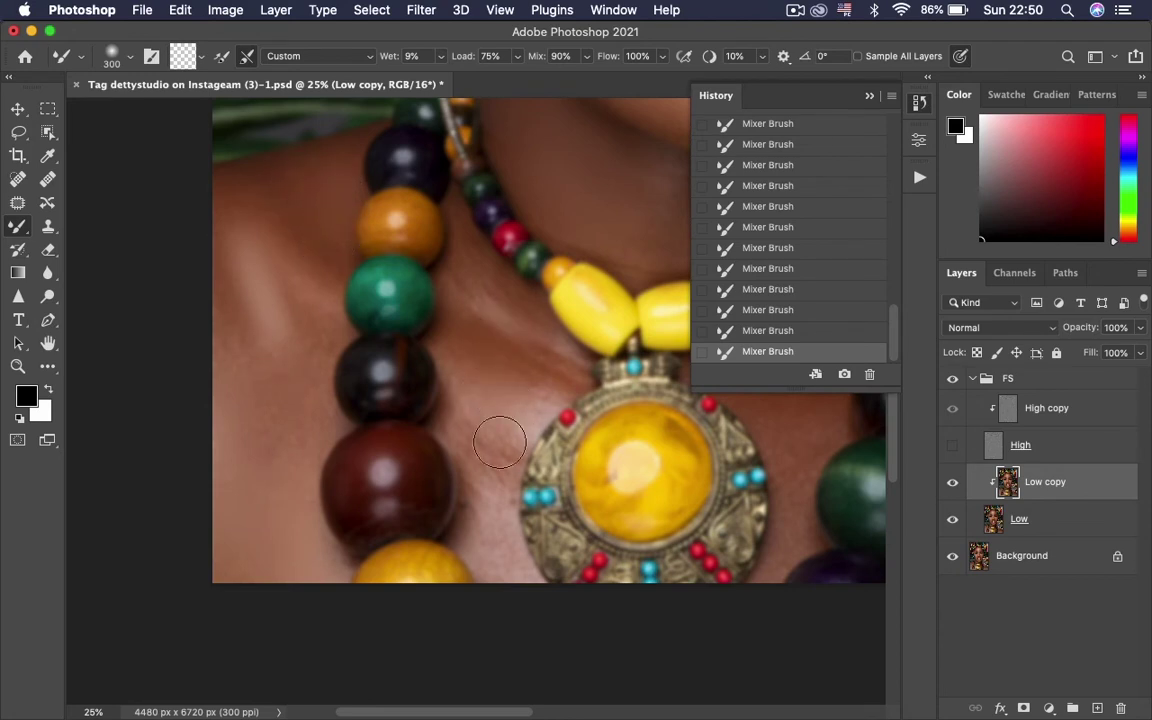
{"action": "left_click_drag", "start_coordinate": [643, 501], "coordinate": [465, 483]}
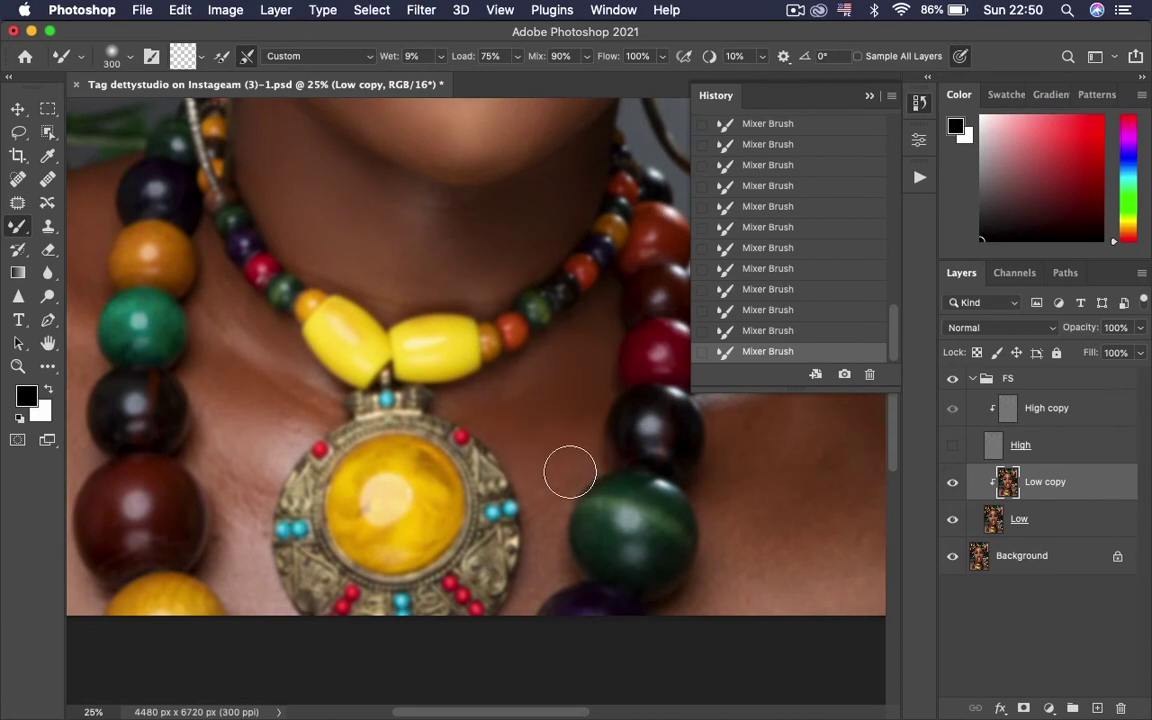
{"action": "scroll", "coordinate": [471, 436], "scroll_direction": "right", "scroll_amount": 5}
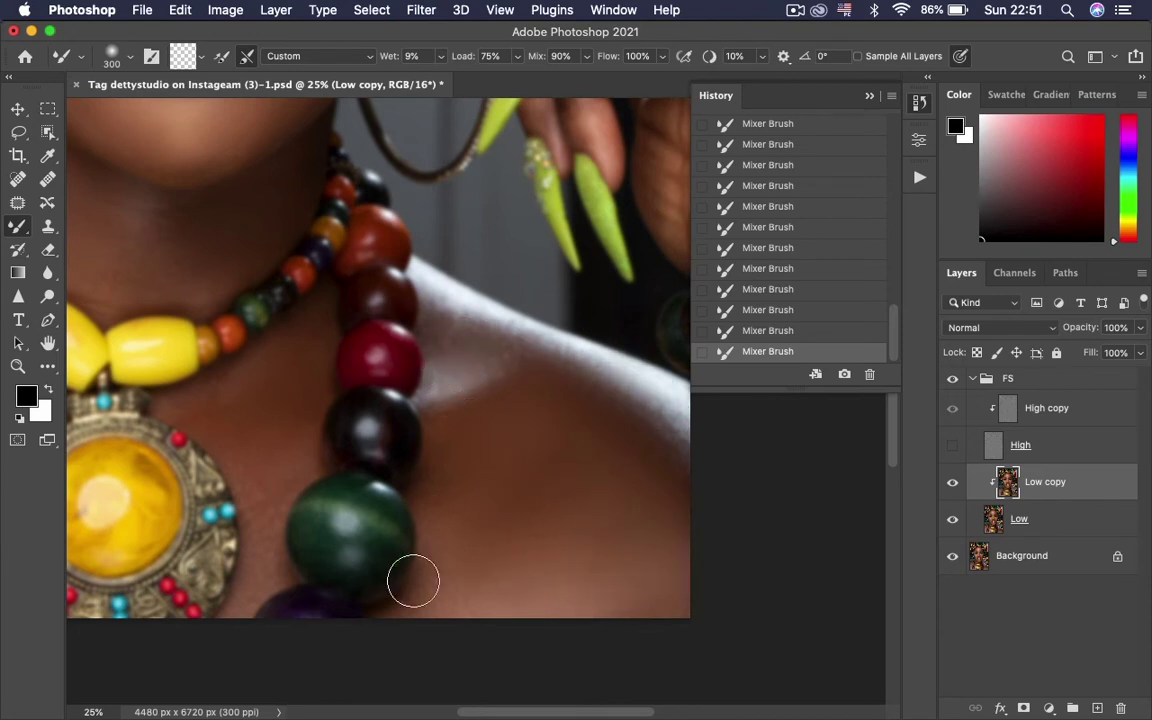
Step: Show the High texture layer again and review the retouched skin on the whole portrait and the face
{"action": "left_click", "coordinate": [953, 444]}
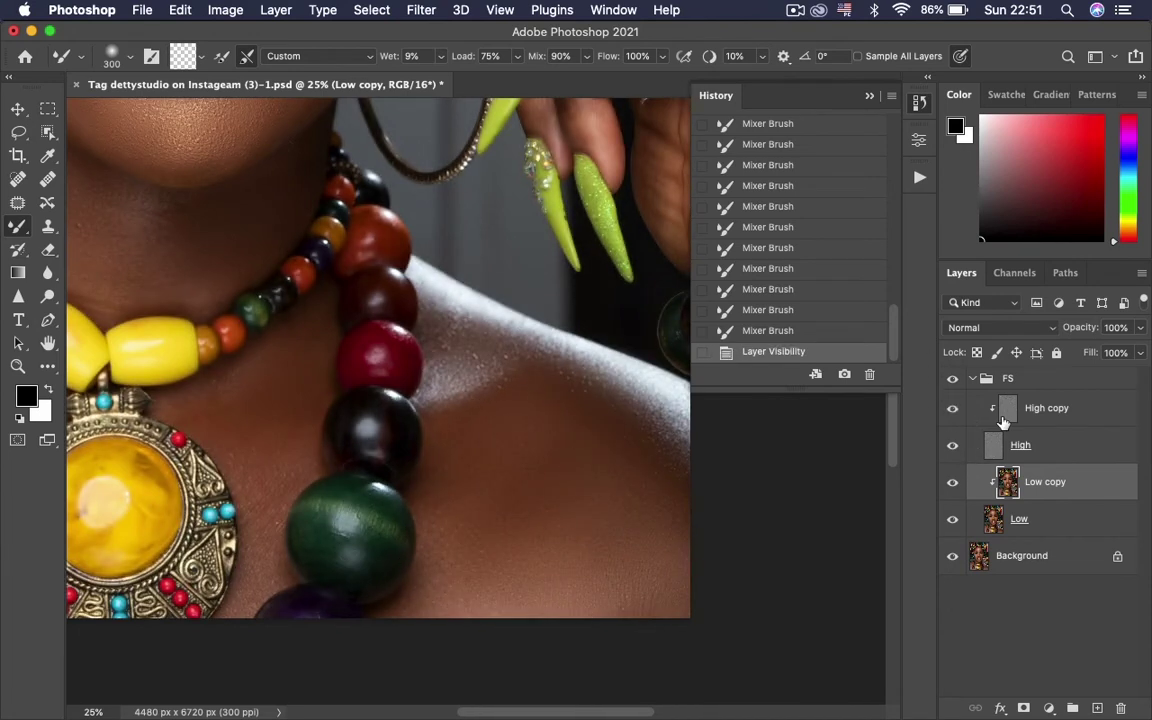
{"action": "key", "text": "super+minus"}
{"action": "key", "text": "super+minus"}
{"action": "key", "text": "super+minus"}
{"action": "key", "text": "super+minus"}
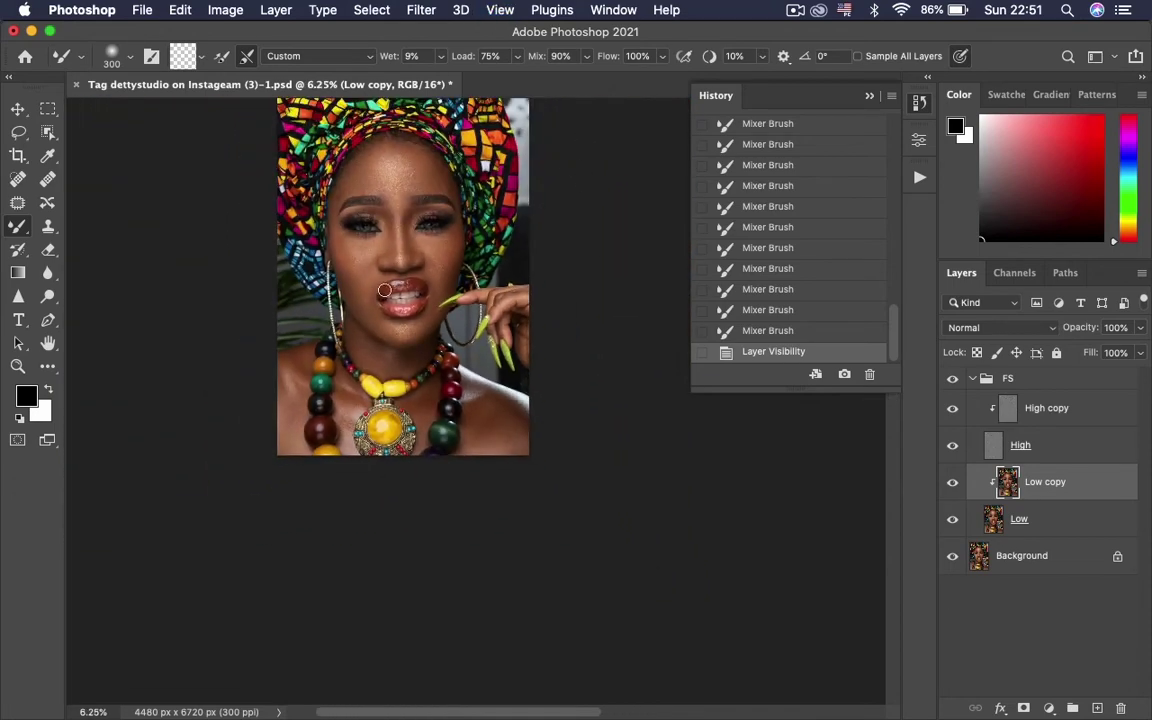
{"action": "mouse_move", "coordinate": [409, 258]}
{"action": "left_mouse_down"}
{"action": "mouse_move", "coordinate": [480, 305]}
{"action": "mouse_move", "coordinate": [513, 300]}
{"action": "left_mouse_up"}
{"action": "key", "text": "z"}
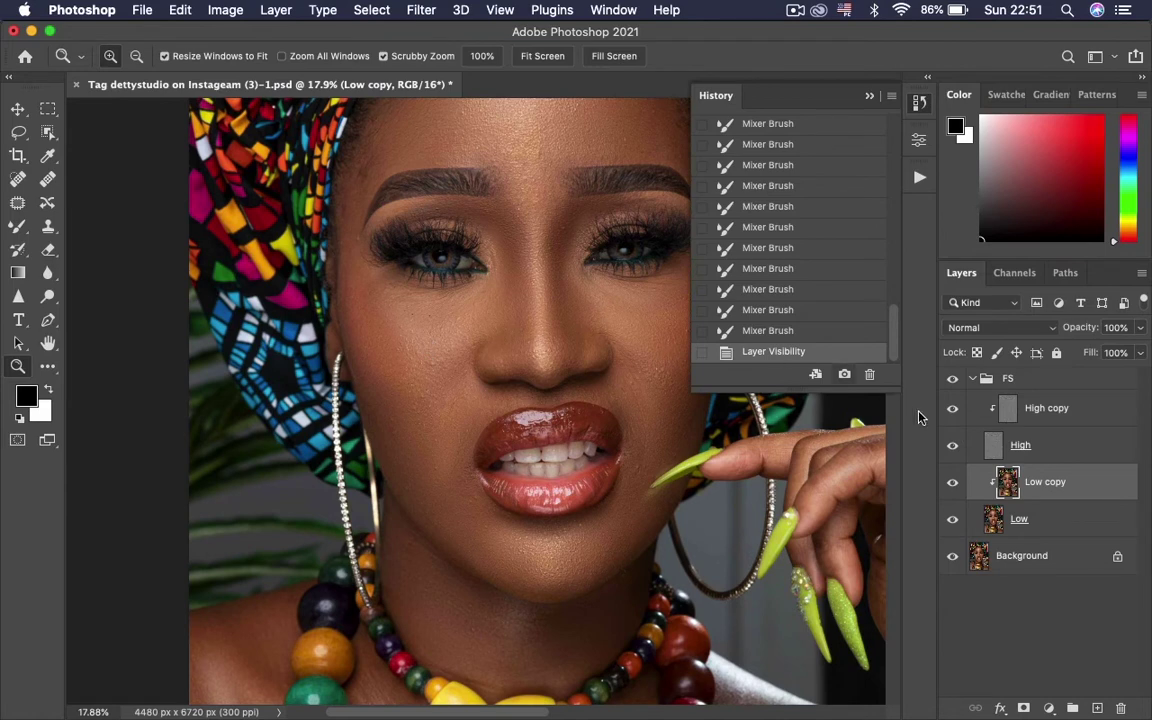
Step: Blend the skin around the eye on the image's left side on Low copy with the 300 px Mixer Brush
{"action": "key", "text": "b"}
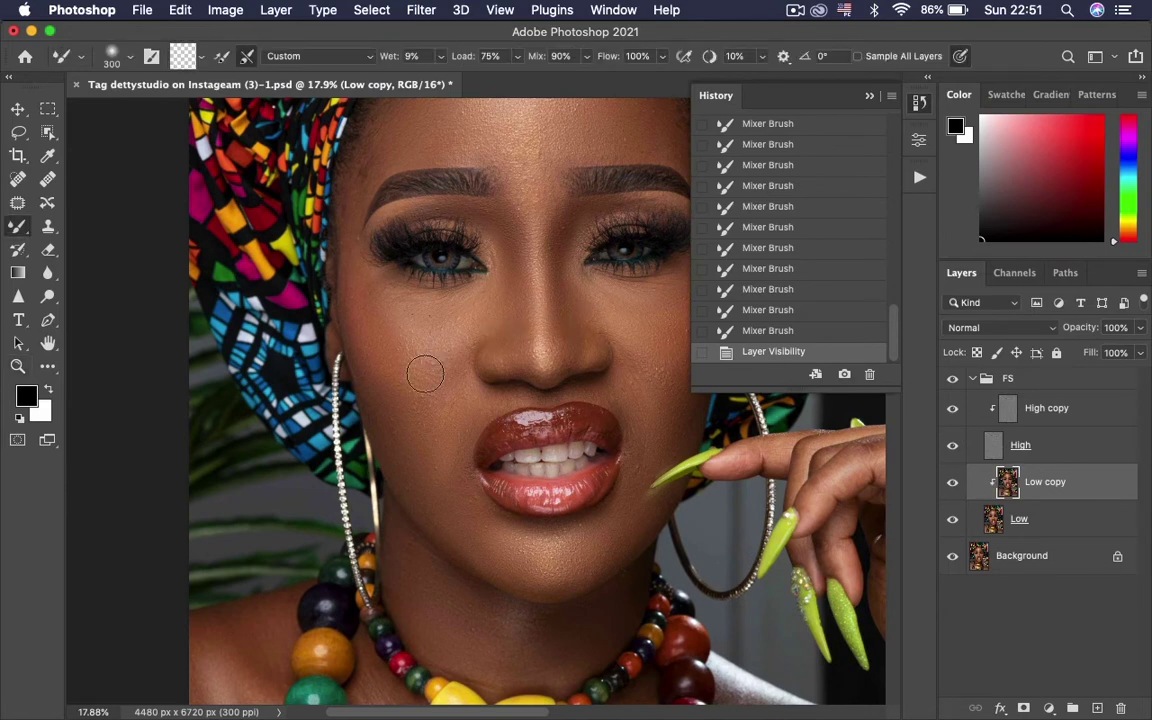
{"action": "left_click_drag", "start_coordinate": [397, 296], "coordinate": [440, 265]}
{"action": "left_click_drag", "start_coordinate": [446, 214], "coordinate": [428, 212]}
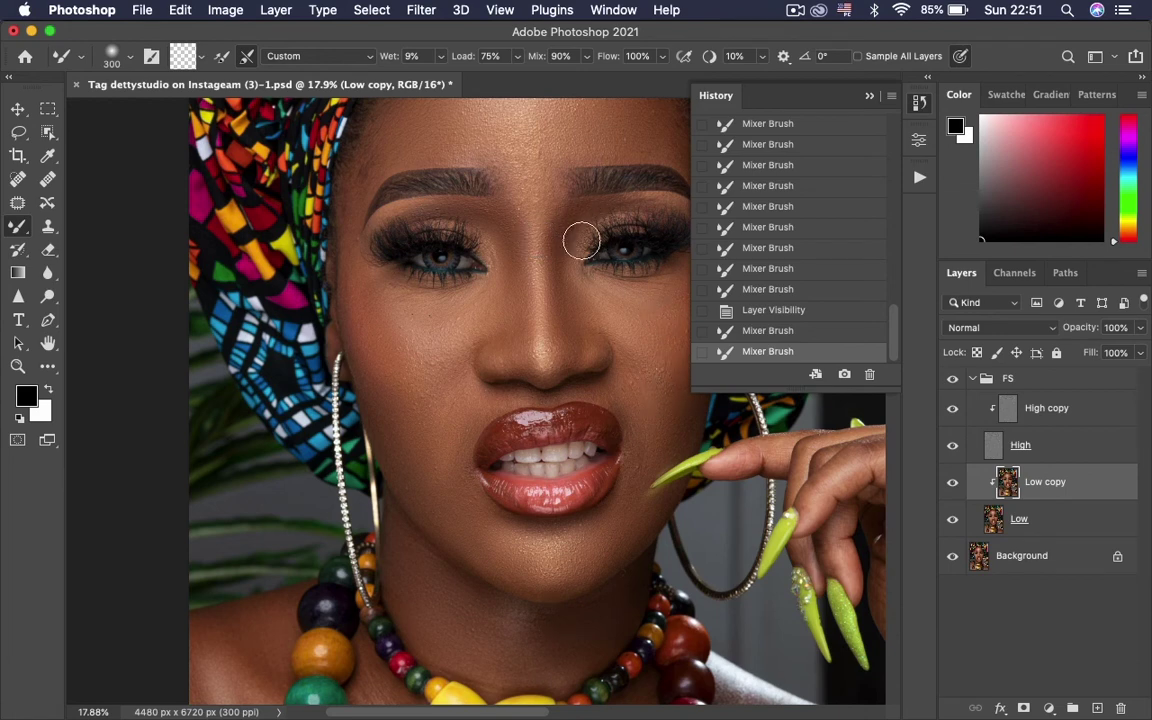
Step: Compare the face before and after smoothing by hiding and showing the Low copy layer twice
{"action": "left_click", "coordinate": [953, 483]}
{"action": "left_click", "coordinate": [953, 483]}
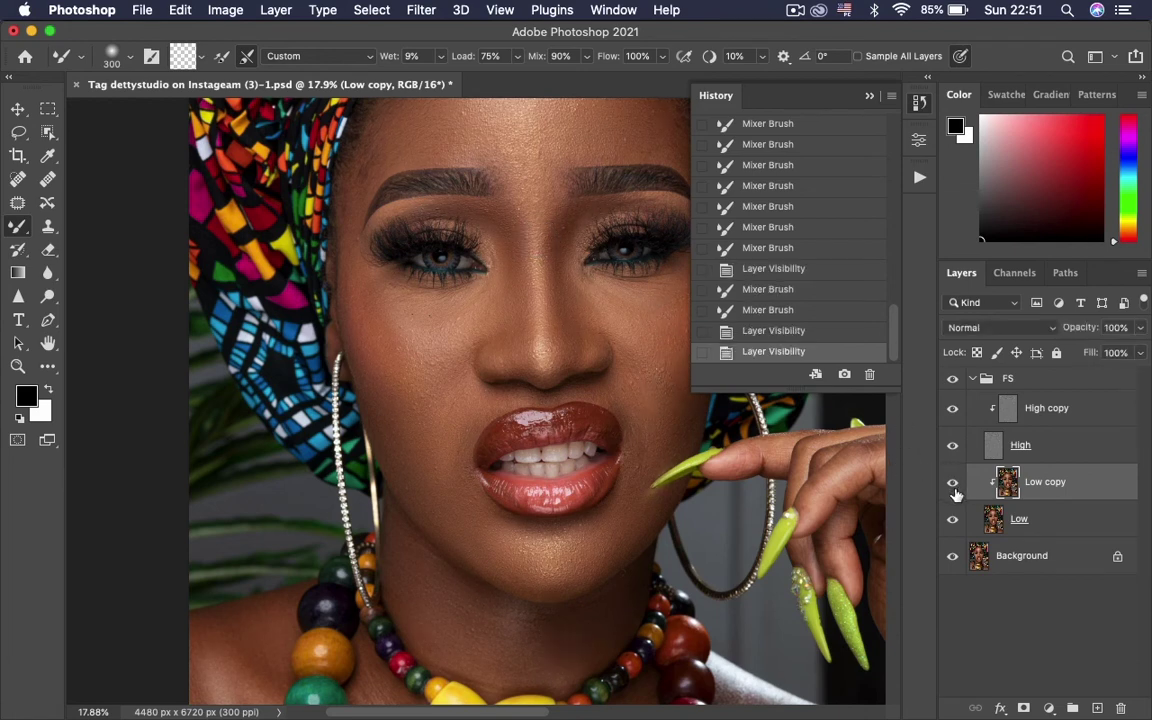
{"action": "left_click", "coordinate": [953, 483]}
{"action": "left_click", "coordinate": [953, 483]}
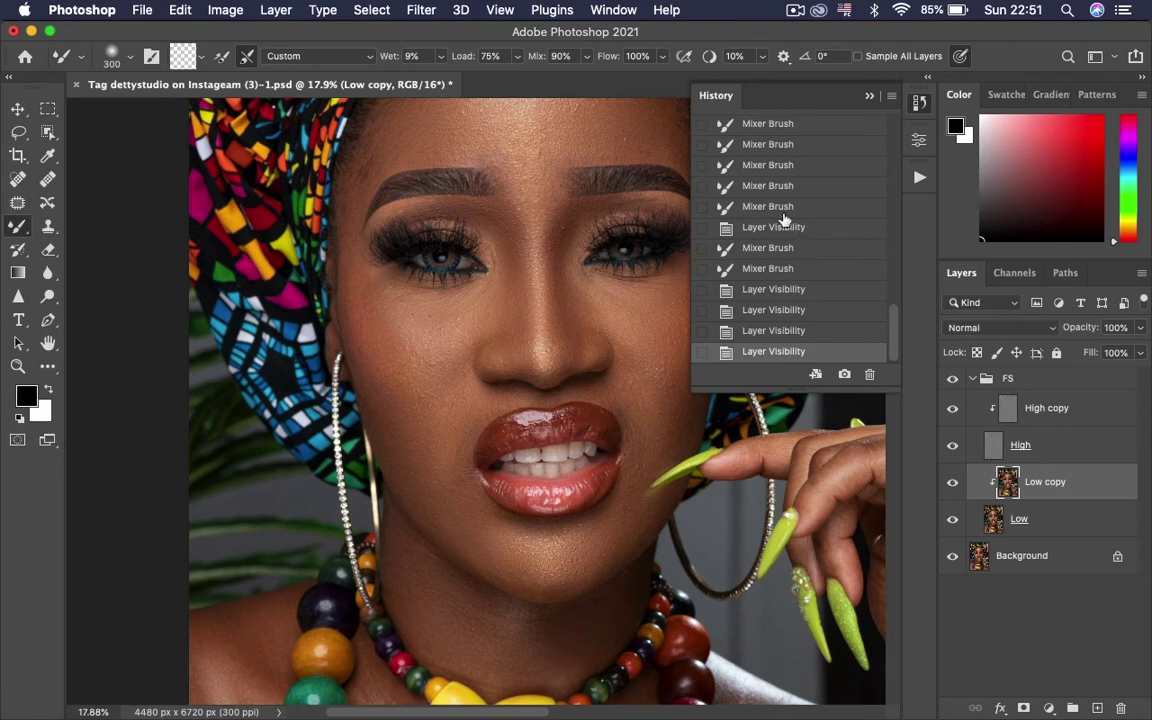
{"action": "left_click_drag", "start_coordinate": [414, 240], "coordinate": [341, 320]}
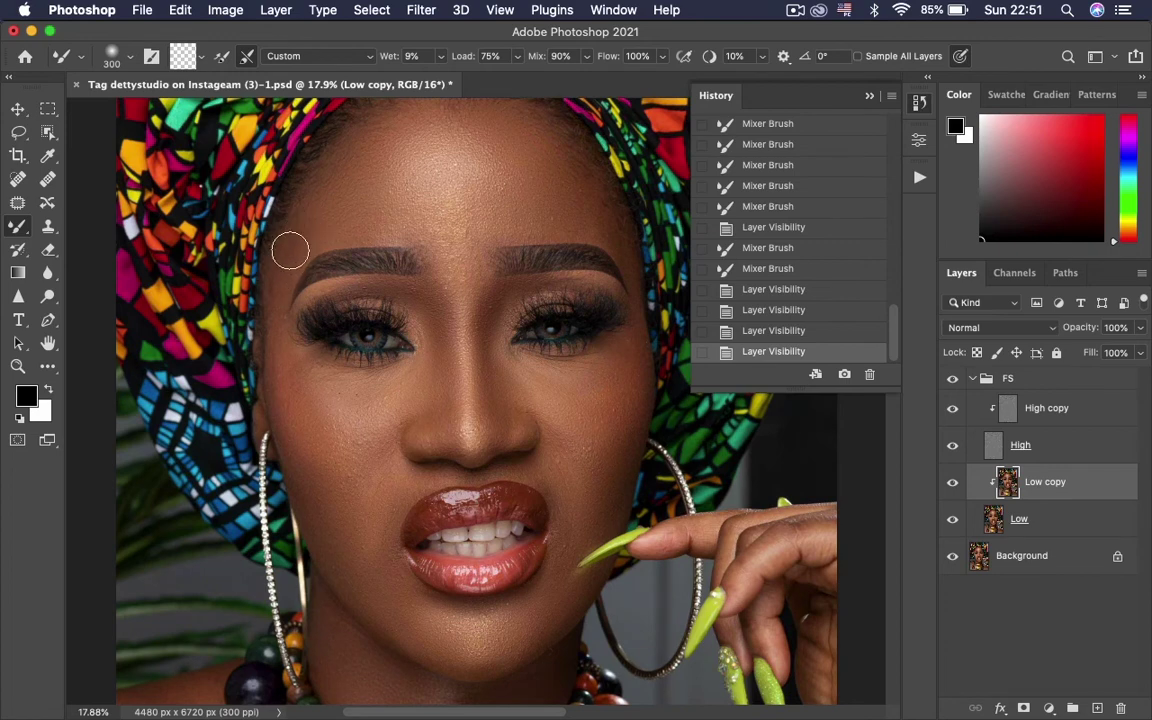
Step: Blend the skin tones across the forehead and above both eyebrows on Low copy with the 300 px Mixer Brush
{"action": "left_click_drag", "start_coordinate": [303, 226], "coordinate": [397, 156]}
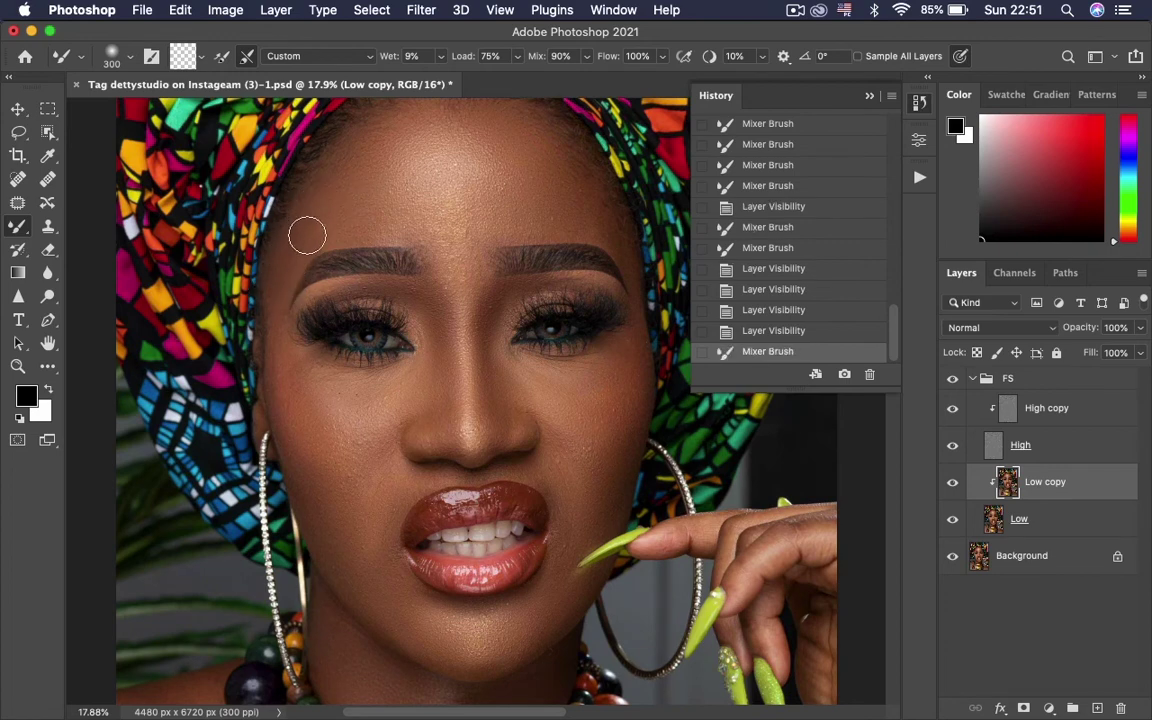
{"action": "left_click_drag", "start_coordinate": [307, 237], "coordinate": [341, 163]}
{"action": "left_click_drag", "start_coordinate": [538, 163], "coordinate": [596, 166]}
{"action": "mouse_move", "coordinate": [614, 242]}
{"action": "left_mouse_down"}
{"action": "mouse_move", "coordinate": [527, 161]}
{"action": "mouse_move", "coordinate": [491, 173]}
{"action": "mouse_move", "coordinate": [488, 249]}
{"action": "left_mouse_up"}
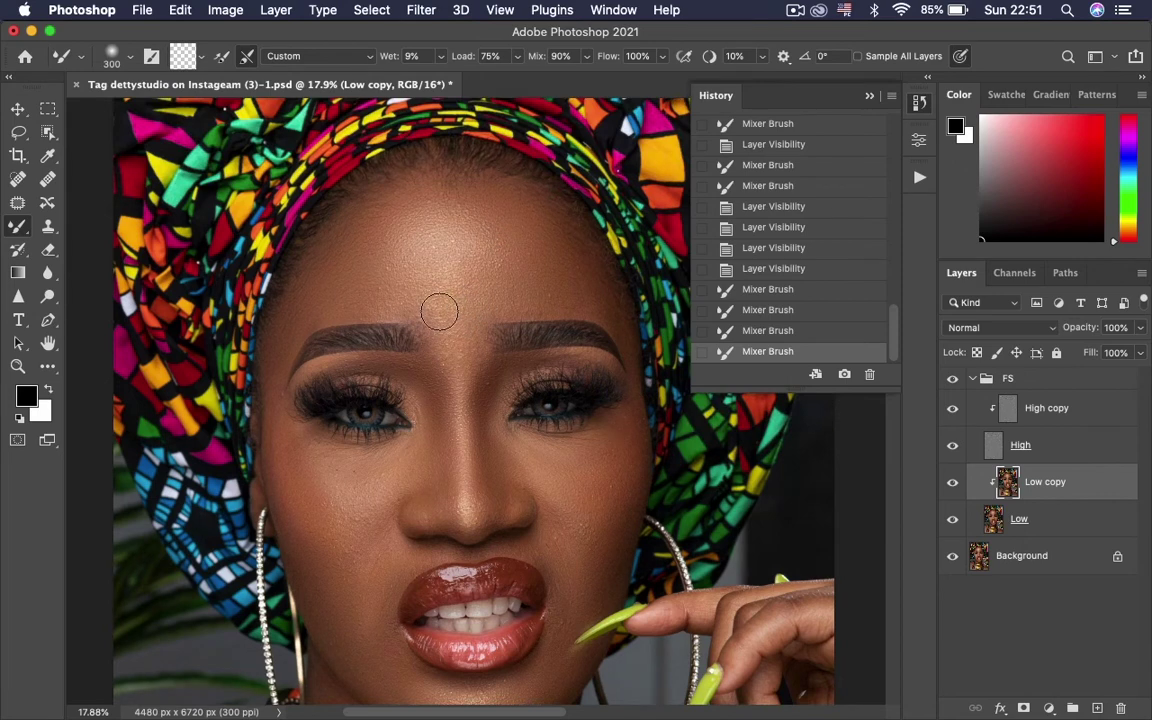
{"action": "left_click_drag", "start_coordinate": [444, 316], "coordinate": [422, 294]}
{"action": "mouse_move", "coordinate": [422, 294]}
{"action": "left_mouse_down"}
{"action": "mouse_move", "coordinate": [433, 331]}
{"action": "mouse_move", "coordinate": [464, 264]}
{"action": "left_mouse_up"}
{"action": "mouse_move", "coordinate": [471, 185]}
{"action": "left_mouse_down"}
{"action": "mouse_move", "coordinate": [566, 244]}
{"action": "mouse_move", "coordinate": [586, 277]}
{"action": "mouse_move", "coordinate": [610, 165]}
{"action": "left_mouse_up"}
Step: Blend the skin tones on both cheeks beside the nose and below the eyes on the Low copy layer
{"action": "mouse_move", "coordinate": [435, 424]}
{"action": "left_mouse_down"}
{"action": "mouse_move", "coordinate": [419, 397]}
{"action": "mouse_move", "coordinate": [404, 448]}
{"action": "mouse_move", "coordinate": [340, 470]}
{"action": "left_mouse_up"}
{"action": "left_click_drag", "start_coordinate": [515, 518], "coordinate": [512, 413]}
{"action": "left_click_drag", "start_coordinate": [615, 330], "coordinate": [592, 409]}
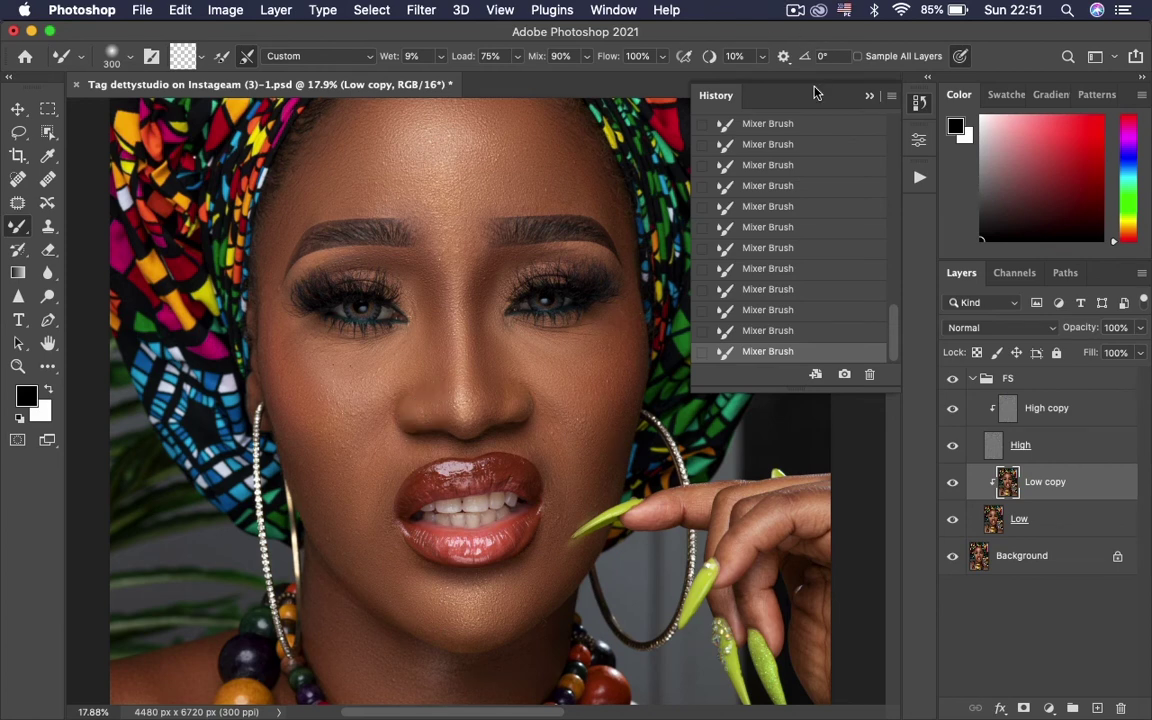
Step: Select the forehead skin between the hairline and the eyebrows with a freehand Lasso selection on Low copy
{"action": "scroll", "coordinate": [411, 290], "scroll_direction": "up", "scroll_amount": 3}
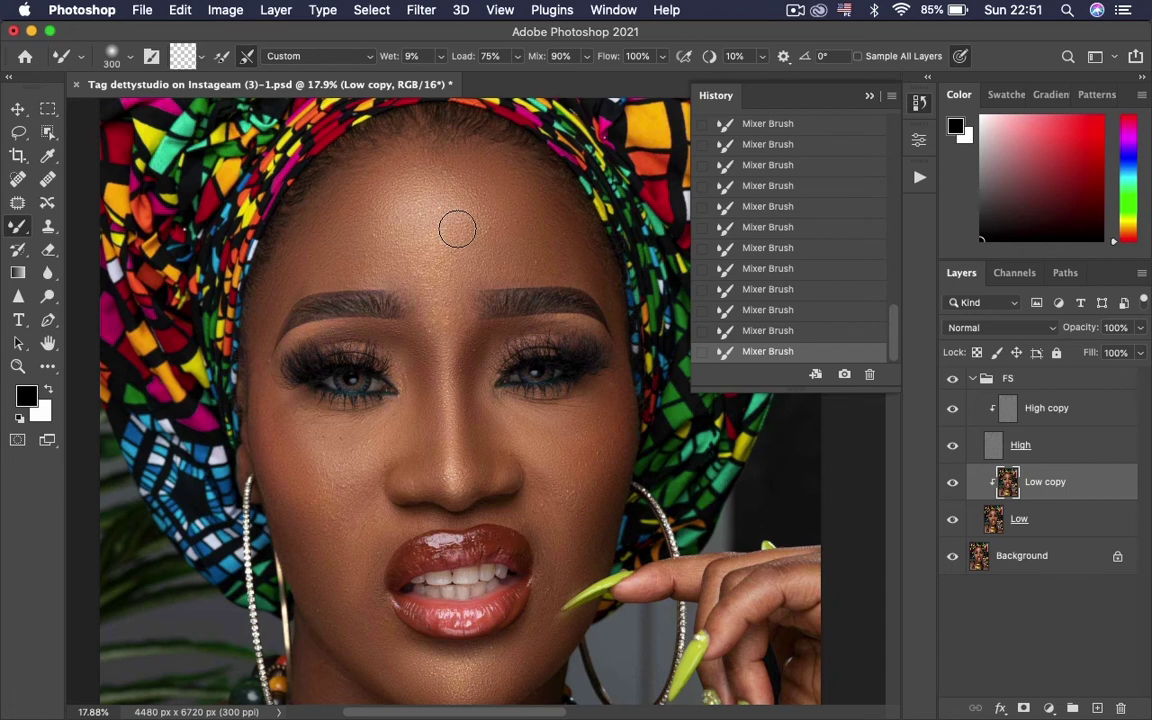
{"action": "left_click", "coordinate": [18, 133]}
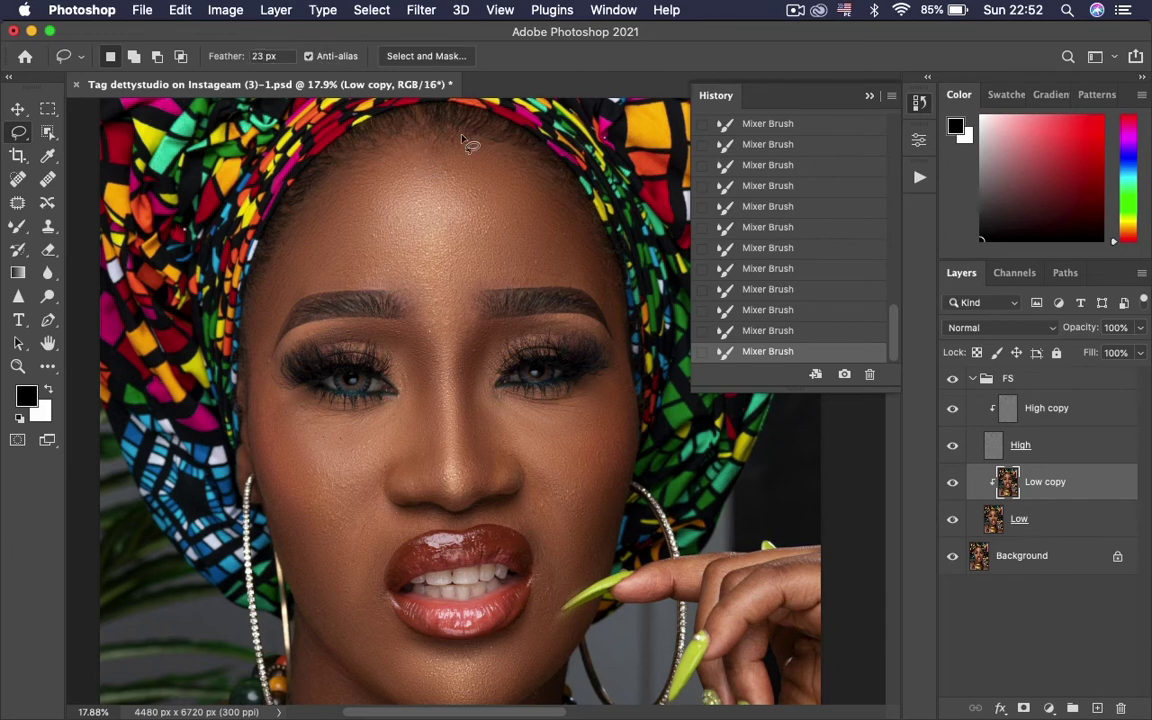
{"action": "left_click_drag", "start_coordinate": [423, 140], "coordinate": [475, 145]}
{"action": "mouse_move", "coordinate": [540, 172]}
{"action": "left_mouse_down"}
{"action": "mouse_move", "coordinate": [525, 195]}
{"action": "mouse_move", "coordinate": [548, 255]}
{"action": "left_mouse_up"}
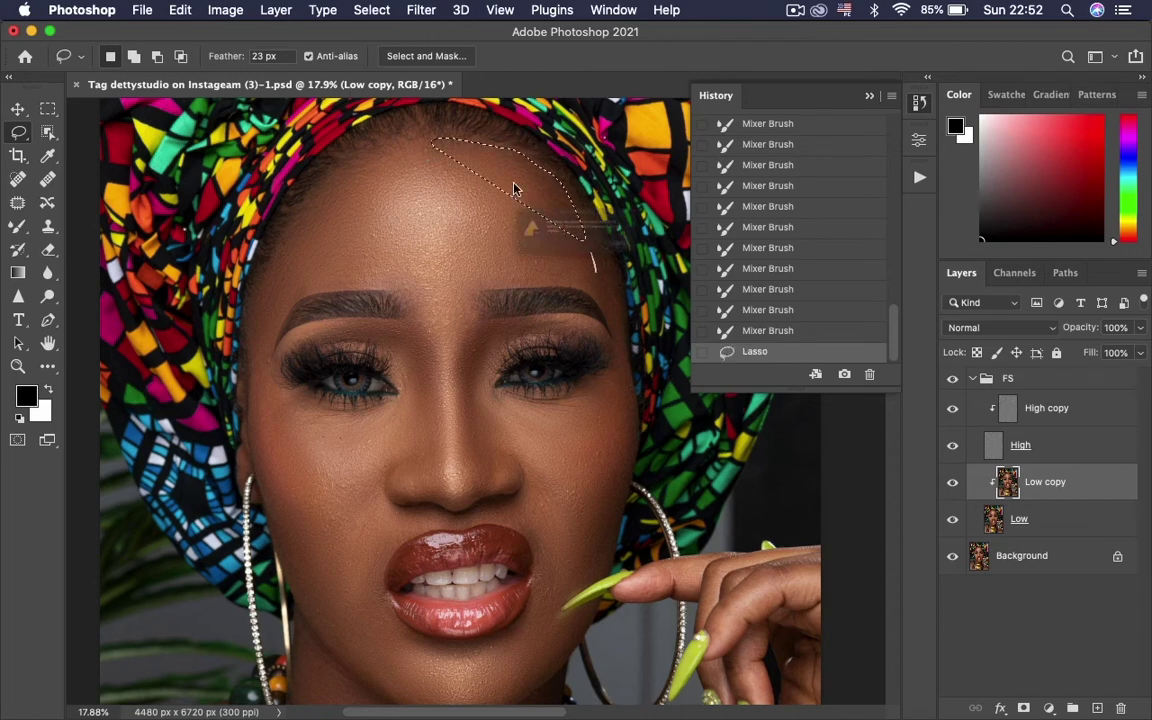
{"action": "left_click", "coordinate": [706, 273]}
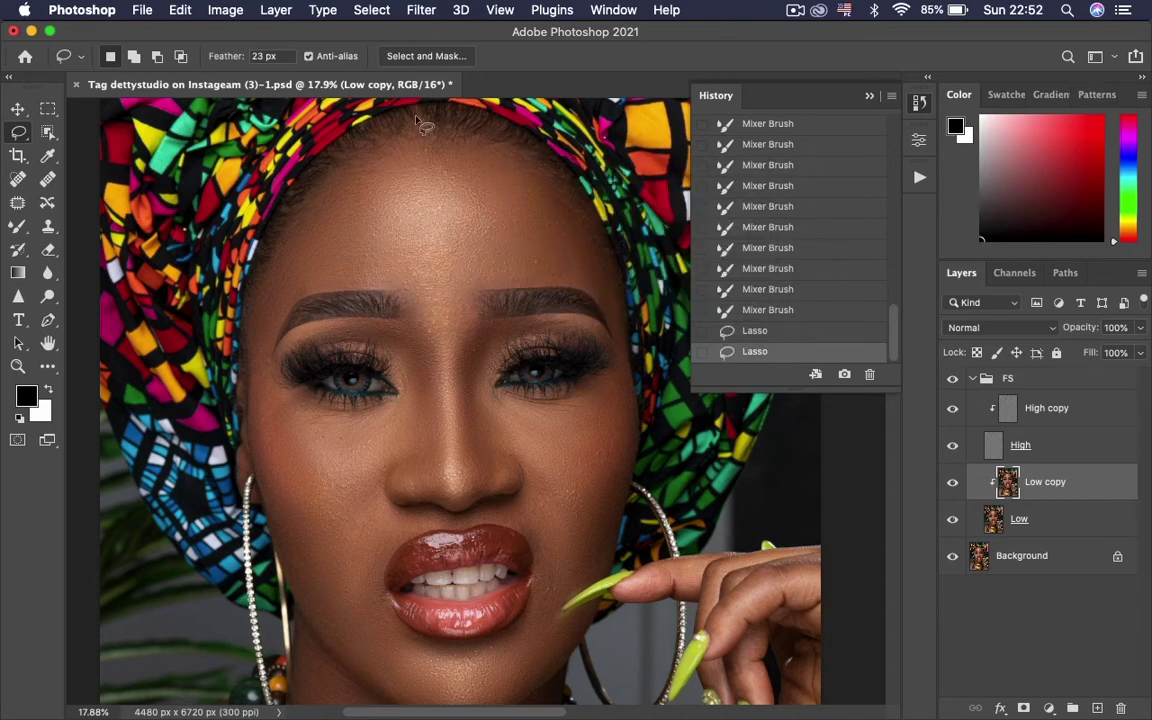
{"action": "mouse_move", "coordinate": [503, 160]}
{"action": "left_mouse_down"}
{"action": "mouse_move", "coordinate": [587, 233]}
{"action": "mouse_move", "coordinate": [609, 289]}
{"action": "mouse_move", "coordinate": [562, 270]}
{"action": "mouse_move", "coordinate": [503, 277]}
{"action": "left_mouse_up"}
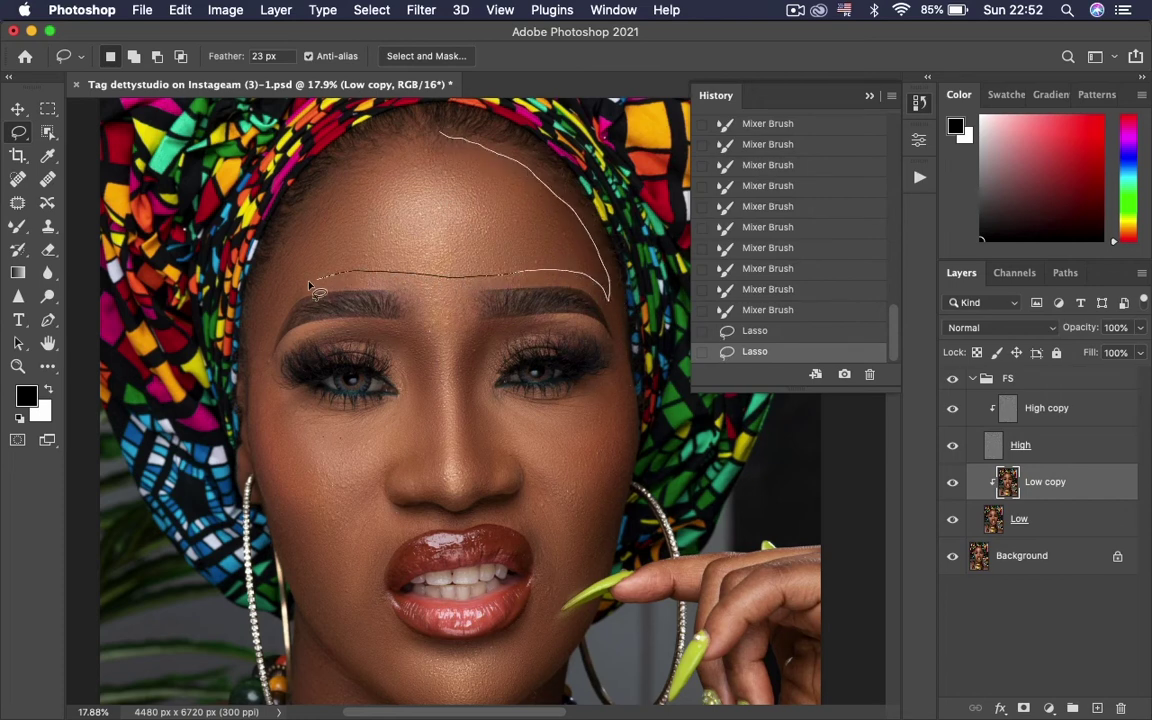
{"action": "mouse_move", "coordinate": [258, 317]}
{"action": "left_mouse_down"}
{"action": "mouse_move", "coordinate": [312, 205]}
{"action": "mouse_move", "coordinate": [353, 162]}
{"action": "mouse_move", "coordinate": [440, 132]}
{"action": "left_mouse_up"}
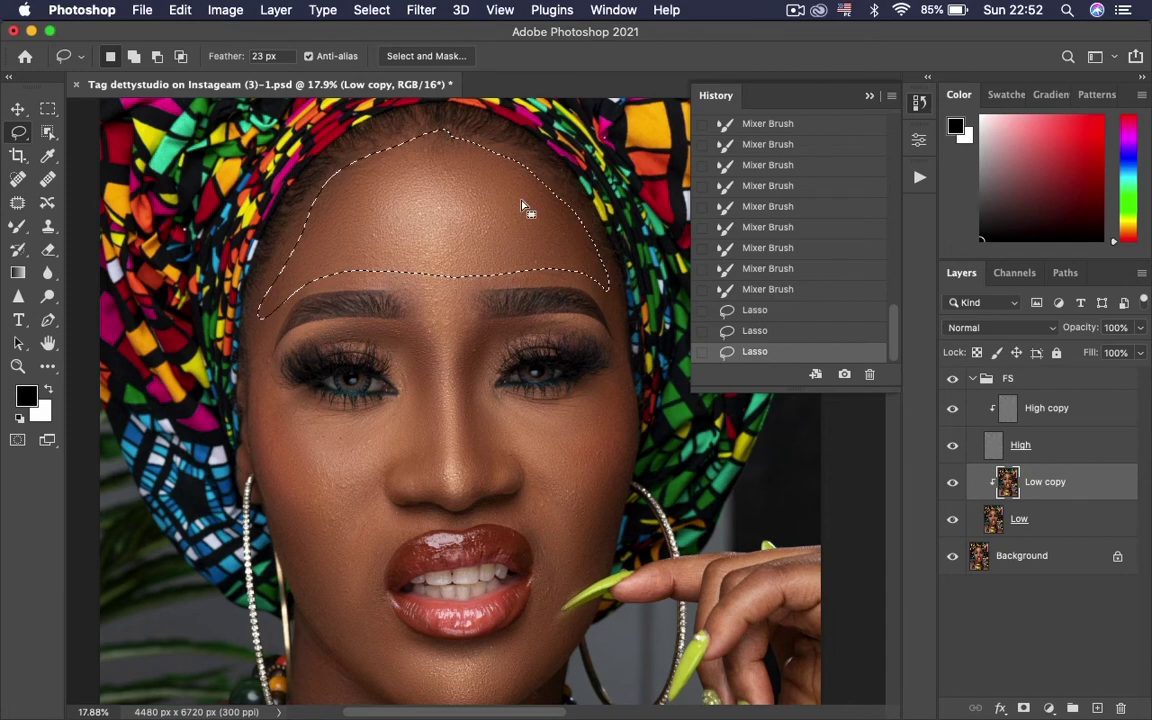
Step: Apply a Gaussian Blur with a 24 px radius to the selected forehead area, and deselect it
{"action": "left_click", "coordinate": [421, 9]}
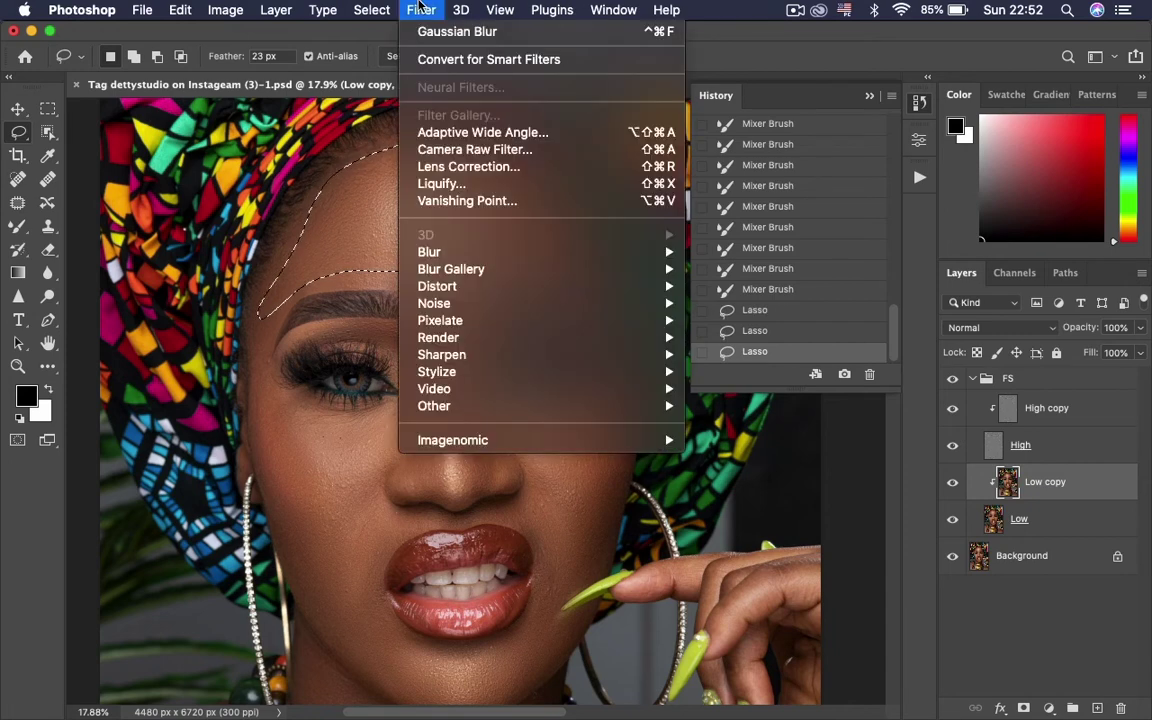
{"action": "mouse_move", "coordinate": [566, 254]}
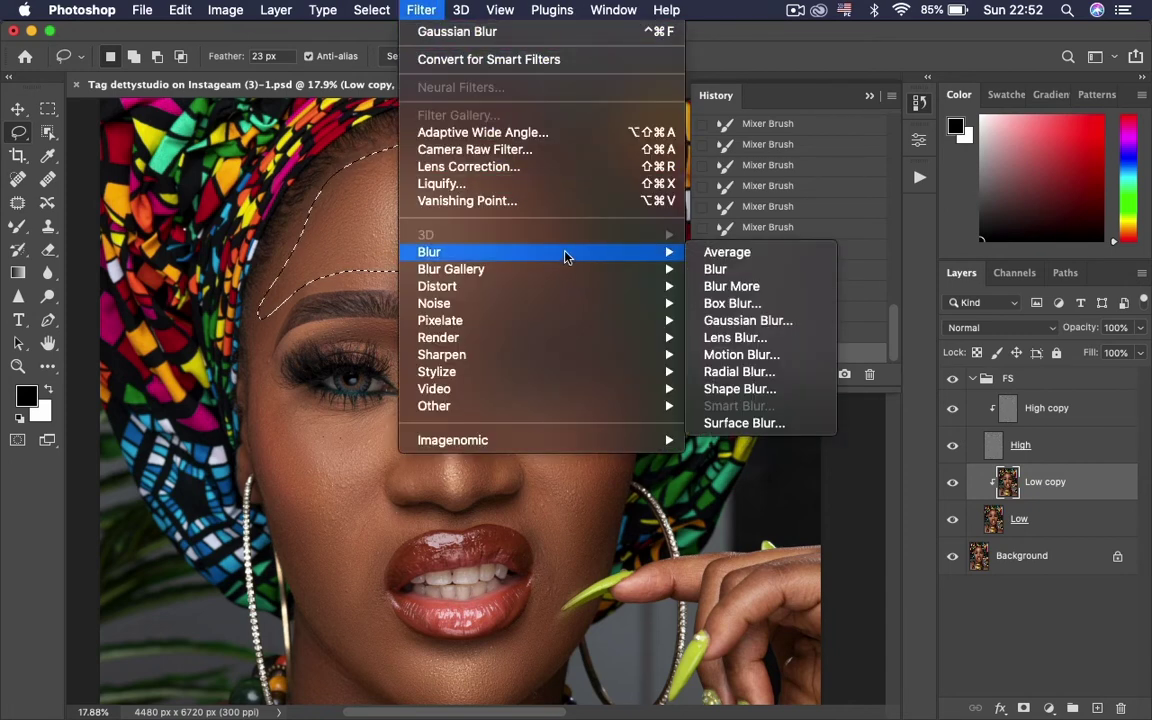
{"action": "left_click", "coordinate": [741, 321]}
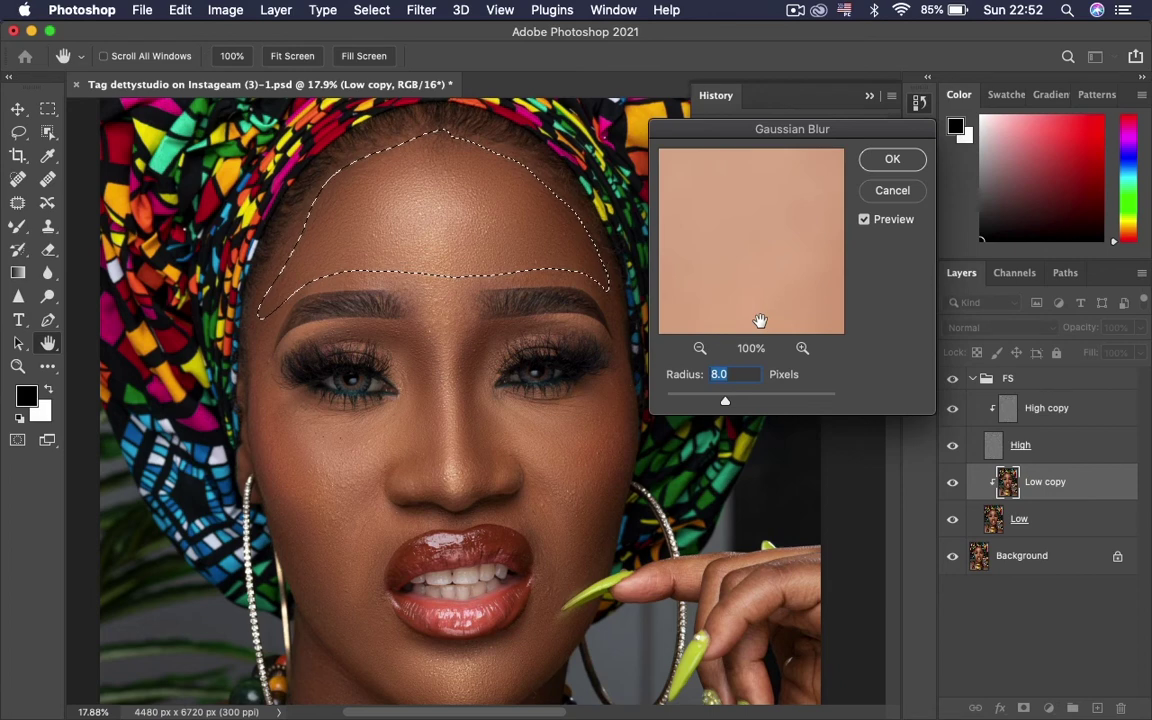
{"action": "type", "text": "24"}
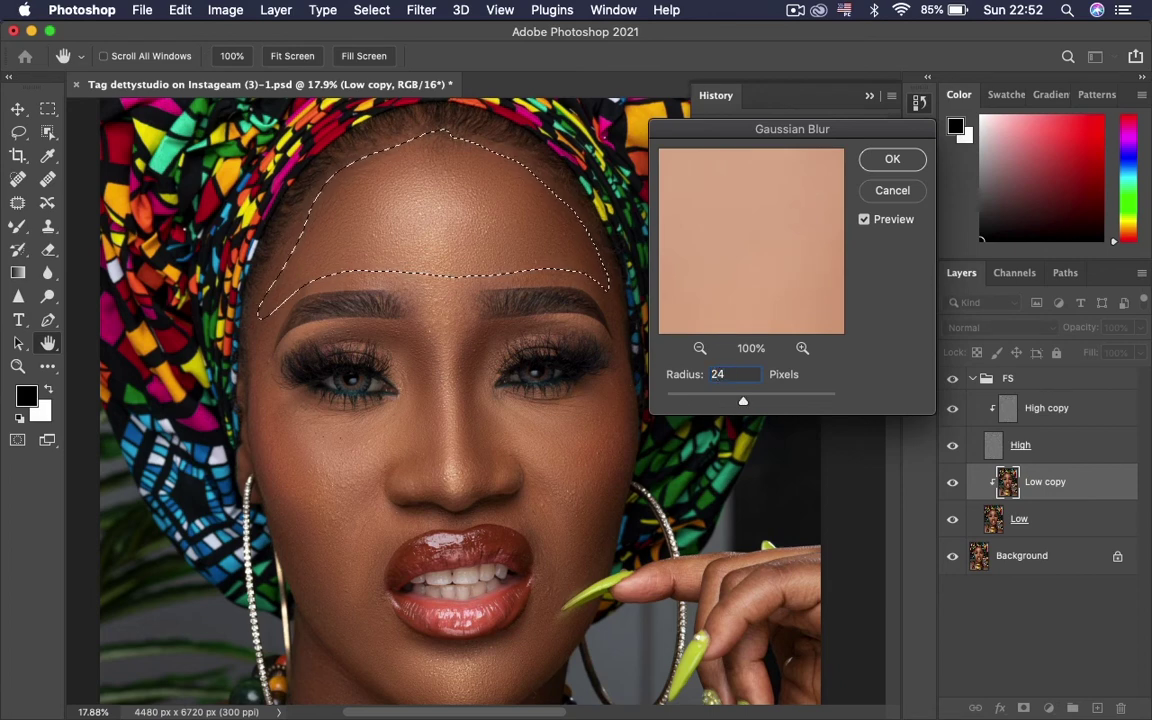
{"action": "key", "text": "Return"}
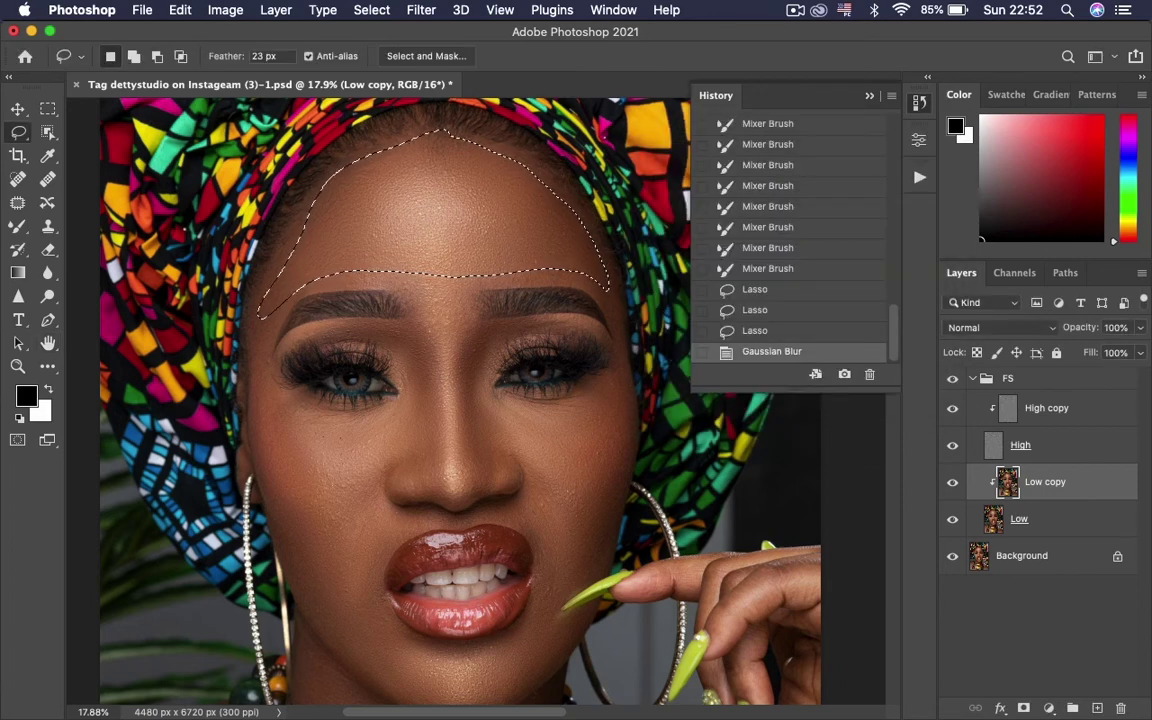
{"action": "key", "text": "cmd+d"}
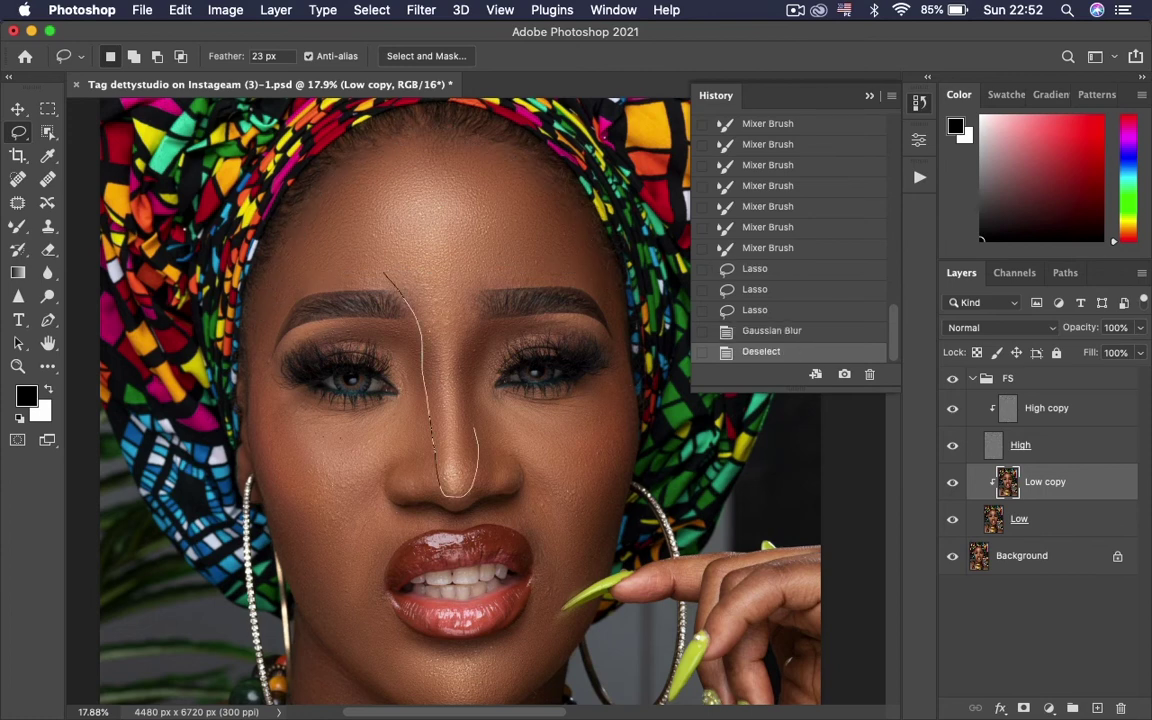
Step: Lasso the nose bridge up to the middle of the forehead, reapply the last Gaussian Blur, and deselect
{"action": "left_click_drag", "start_coordinate": [477, 313], "coordinate": [400, 230]}
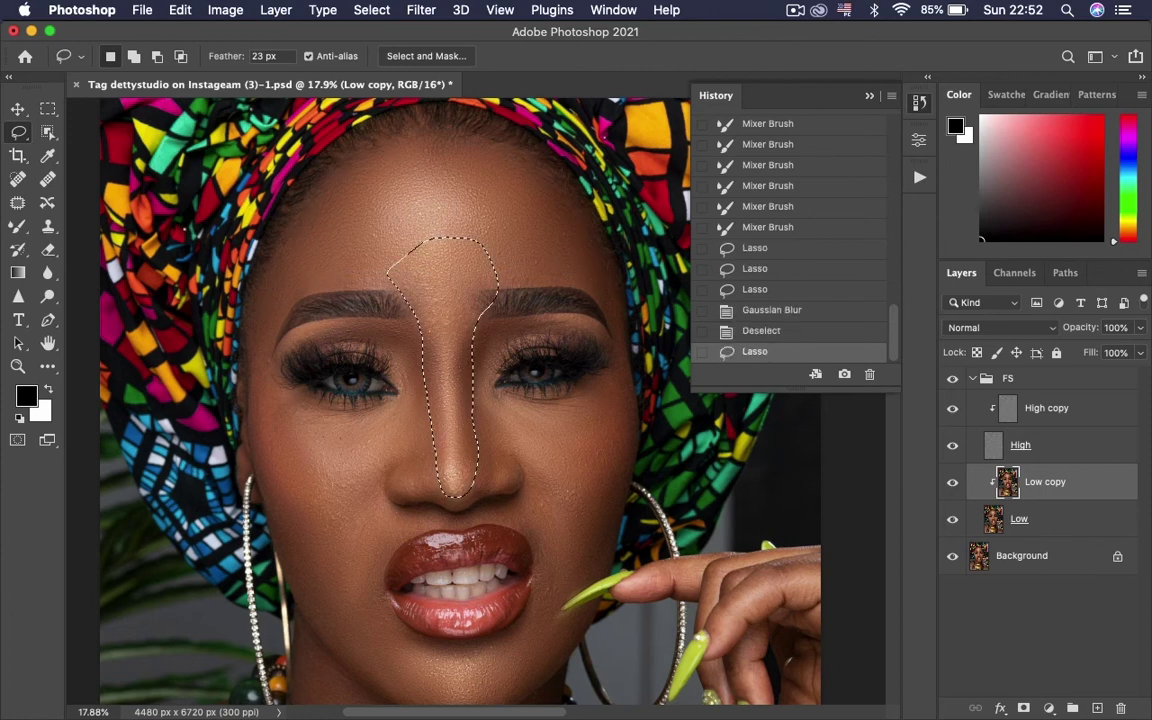
{"action": "key", "text": "cmd+d"}
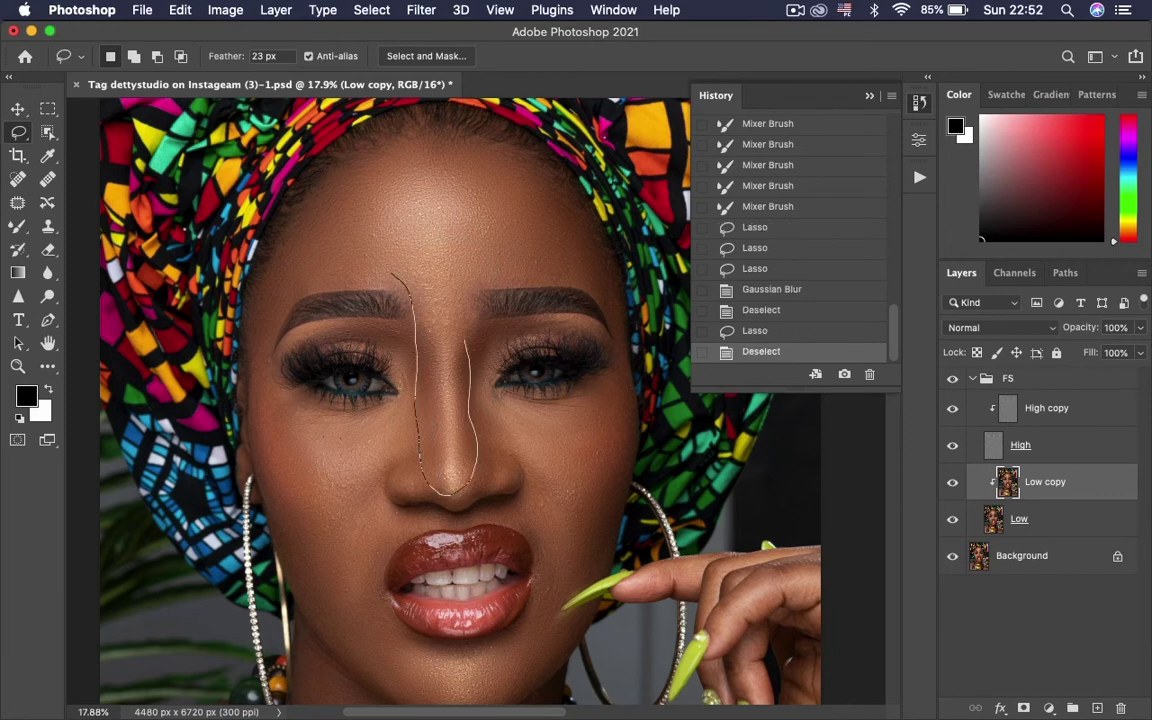
{"action": "left_click_drag", "start_coordinate": [504, 258], "coordinate": [396, 248]}
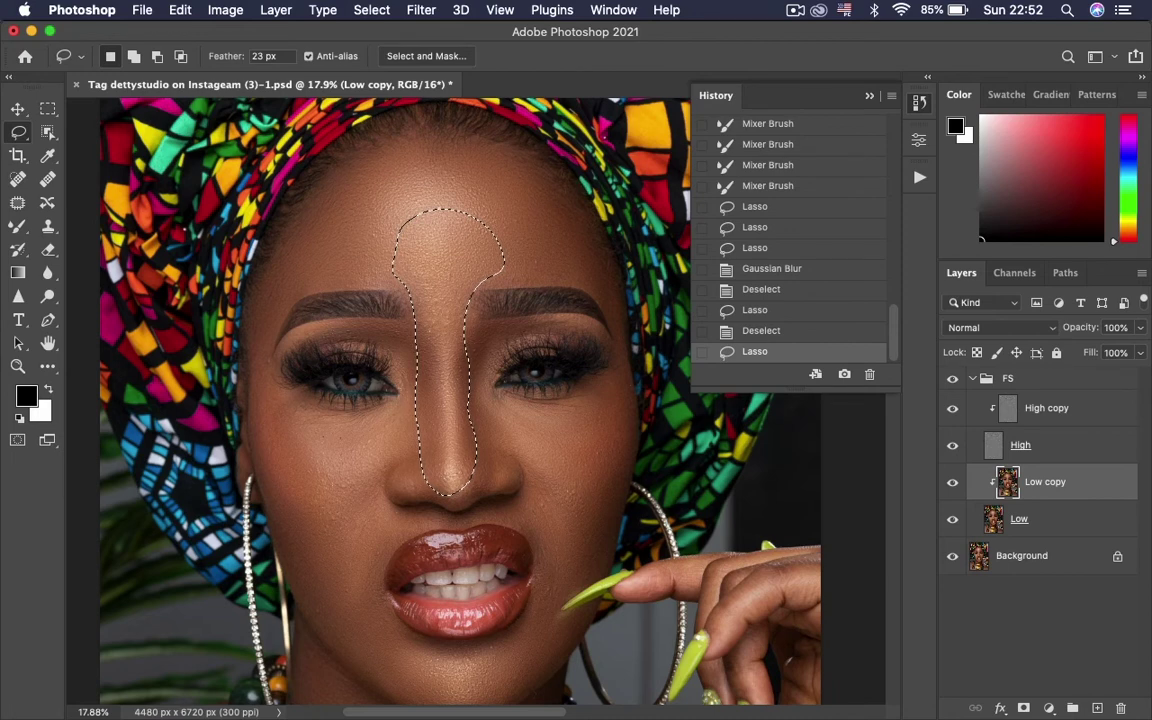
{"action": "left_click", "coordinate": [421, 10]}
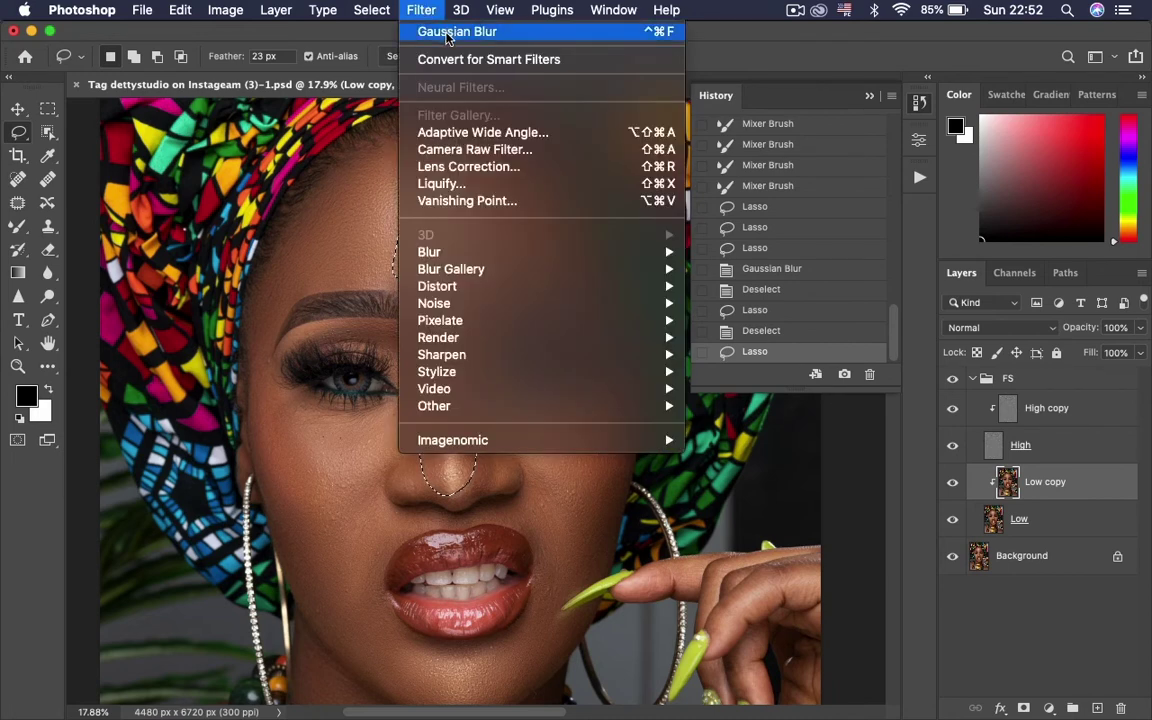
{"action": "left_click", "coordinate": [404, 31]}
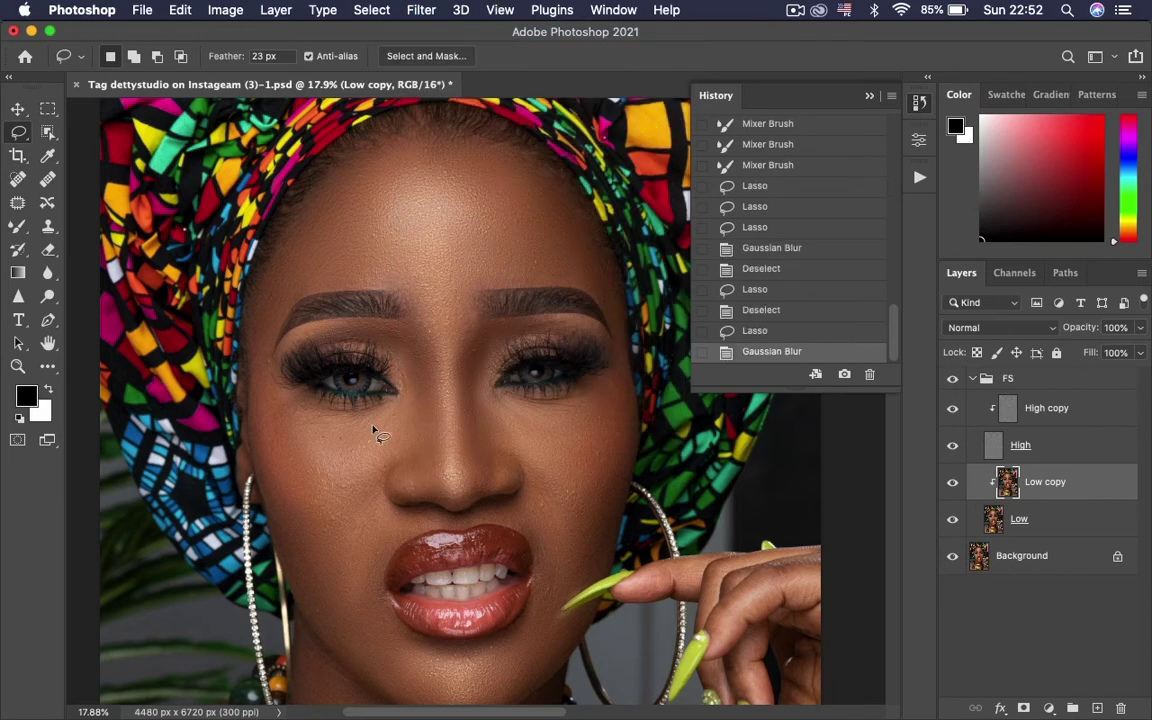
{"action": "key", "text": "cmd+d"}
Step: Lasso the side of the nose up to the inner eyelid on the image's right side and reapply the last Gaussian Blur
{"action": "scroll", "coordinate": [466, 483], "scroll_direction": "down", "scroll_amount": 3}
{"action": "scroll", "coordinate": [466, 483], "scroll_direction": "right", "scroll_amount": 2}
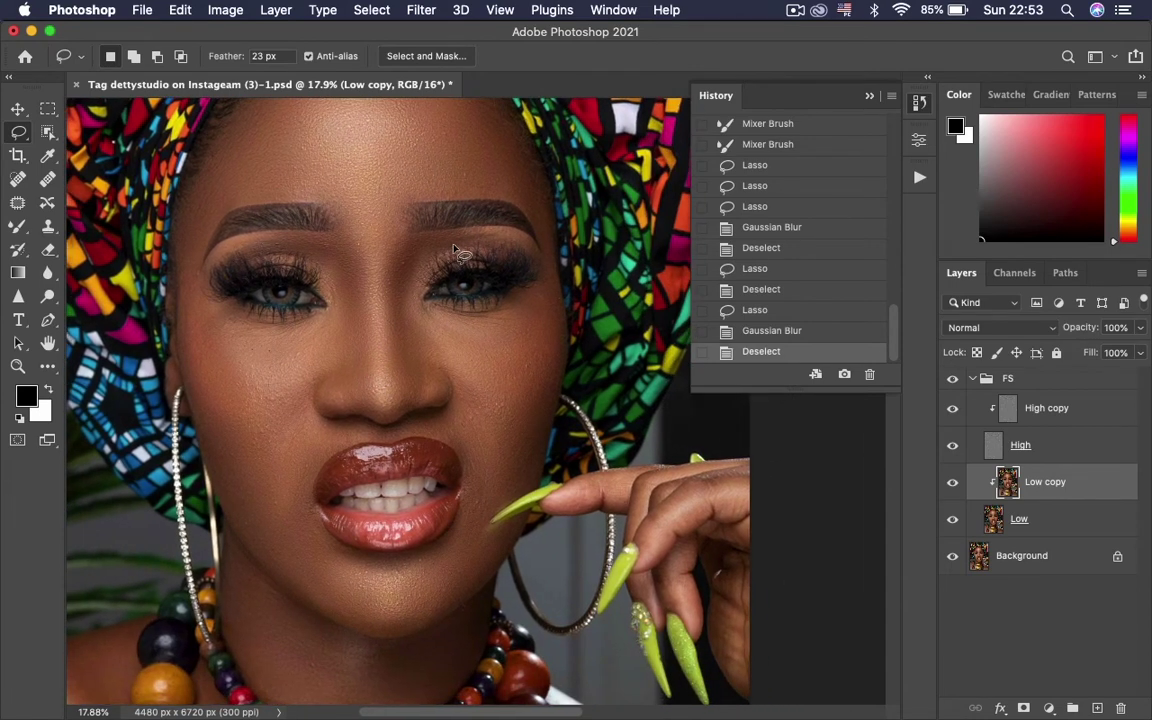
{"action": "left_click_drag", "start_coordinate": [456, 242], "coordinate": [437, 256]}
{"action": "mouse_move", "coordinate": [404, 403]}
{"action": "left_mouse_down"}
{"action": "mouse_move", "coordinate": [389, 373]}
{"action": "mouse_move", "coordinate": [387, 287]}
{"action": "mouse_move", "coordinate": [416, 241]}
{"action": "mouse_move", "coordinate": [456, 240]}
{"action": "left_mouse_up"}
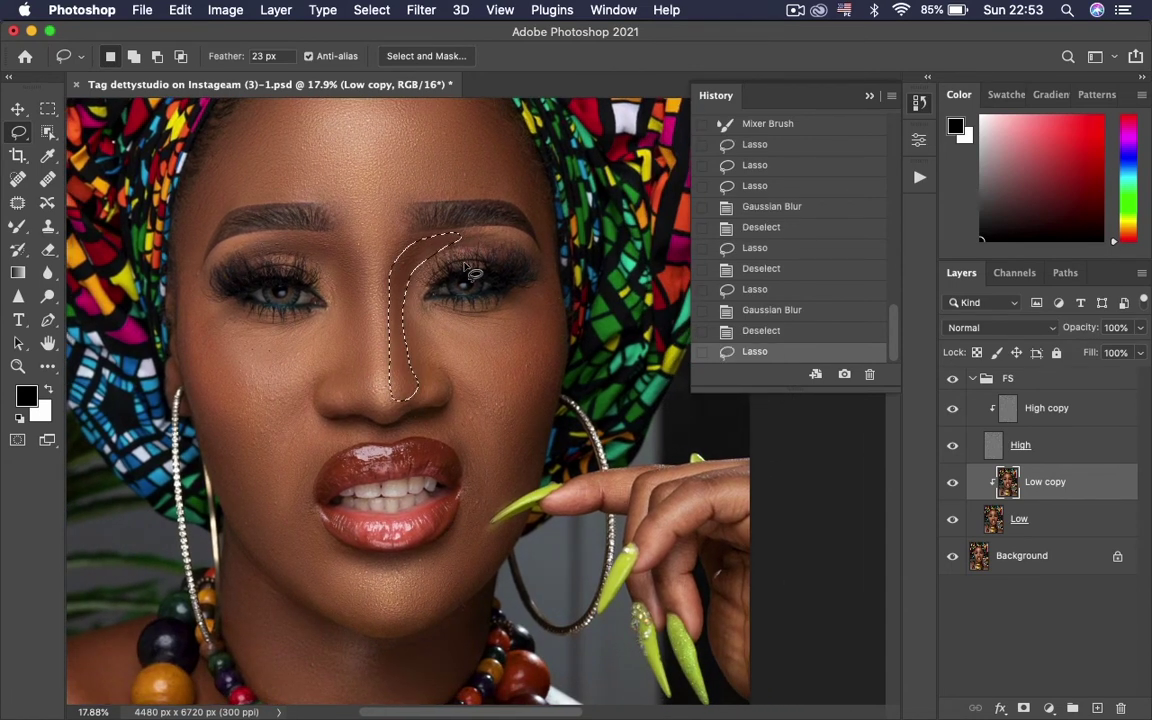
{"action": "left_click", "coordinate": [421, 9]}
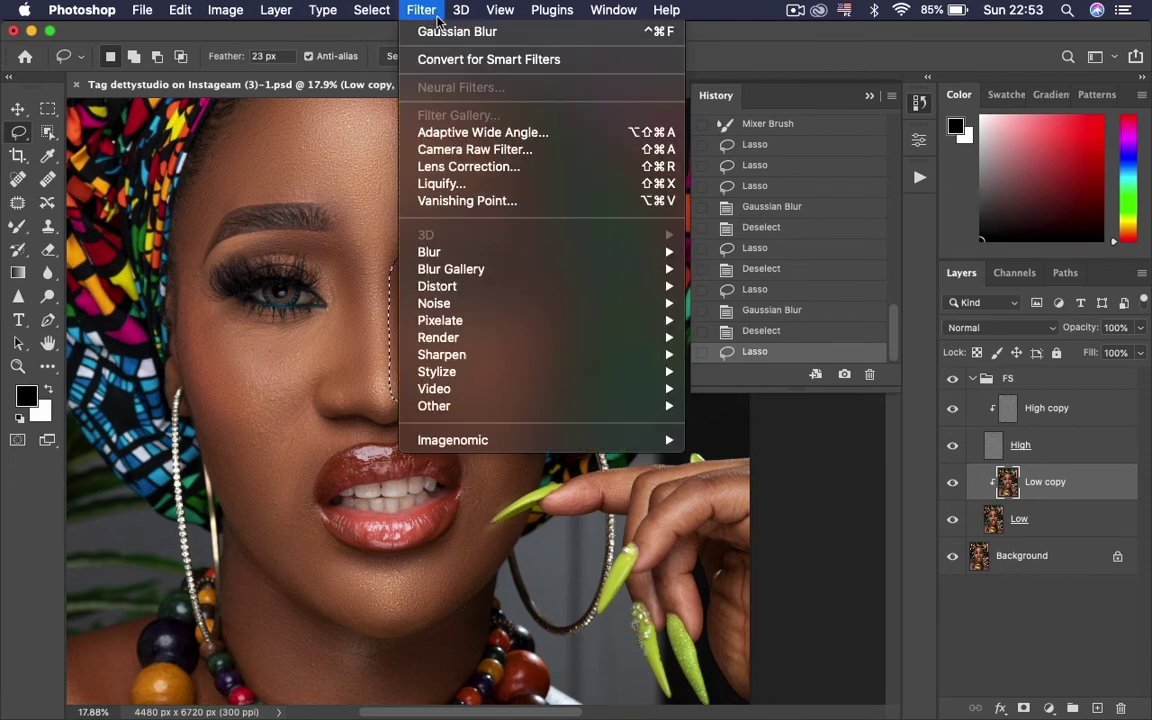
{"action": "left_click", "coordinate": [410, 31]}
{"action": "mouse_move", "coordinate": [317, 228]}
{"action": "left_mouse_down"}
{"action": "mouse_move", "coordinate": [359, 252]}
{"action": "mouse_move", "coordinate": [362, 350]}
{"action": "mouse_move", "coordinate": [337, 267]}
{"action": "mouse_move", "coordinate": [310, 238]}
{"action": "left_mouse_up"}
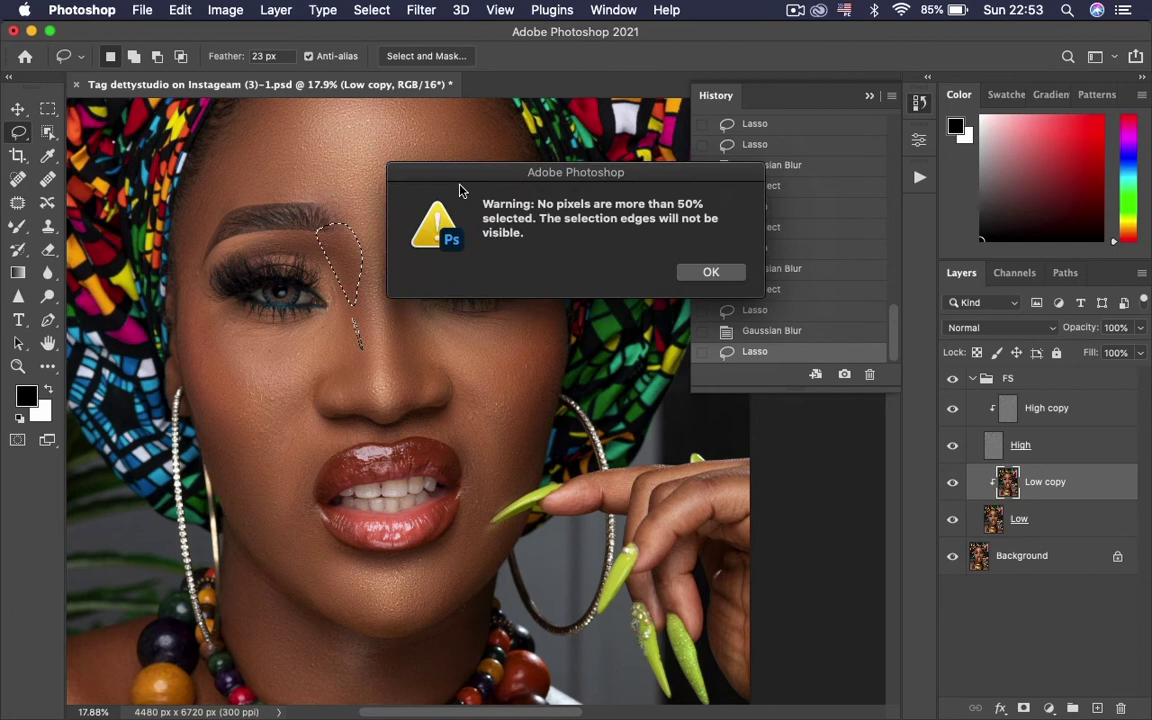
{"action": "left_click", "coordinate": [712, 271]}
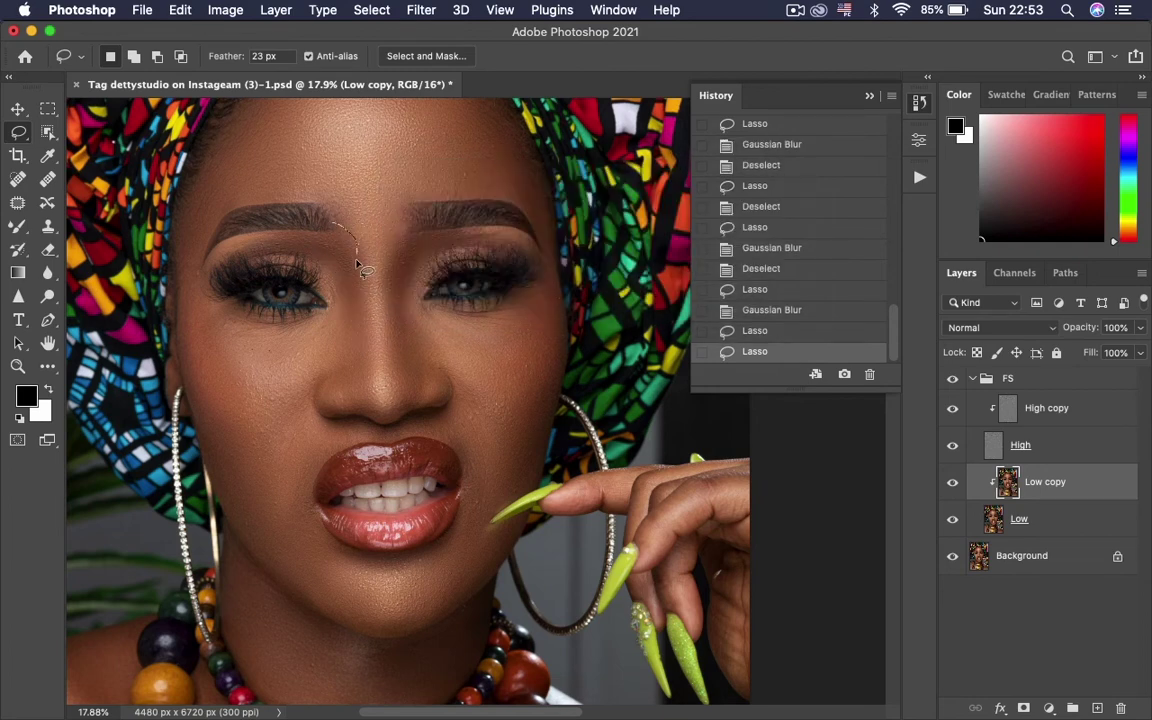
{"action": "mouse_move", "coordinate": [370, 397]}
{"action": "left_mouse_down"}
{"action": "mouse_move", "coordinate": [320, 372]}
{"action": "mouse_move", "coordinate": [326, 292]}
{"action": "mouse_move", "coordinate": [278, 245]}
{"action": "mouse_move", "coordinate": [338, 224]}
{"action": "left_mouse_up"}
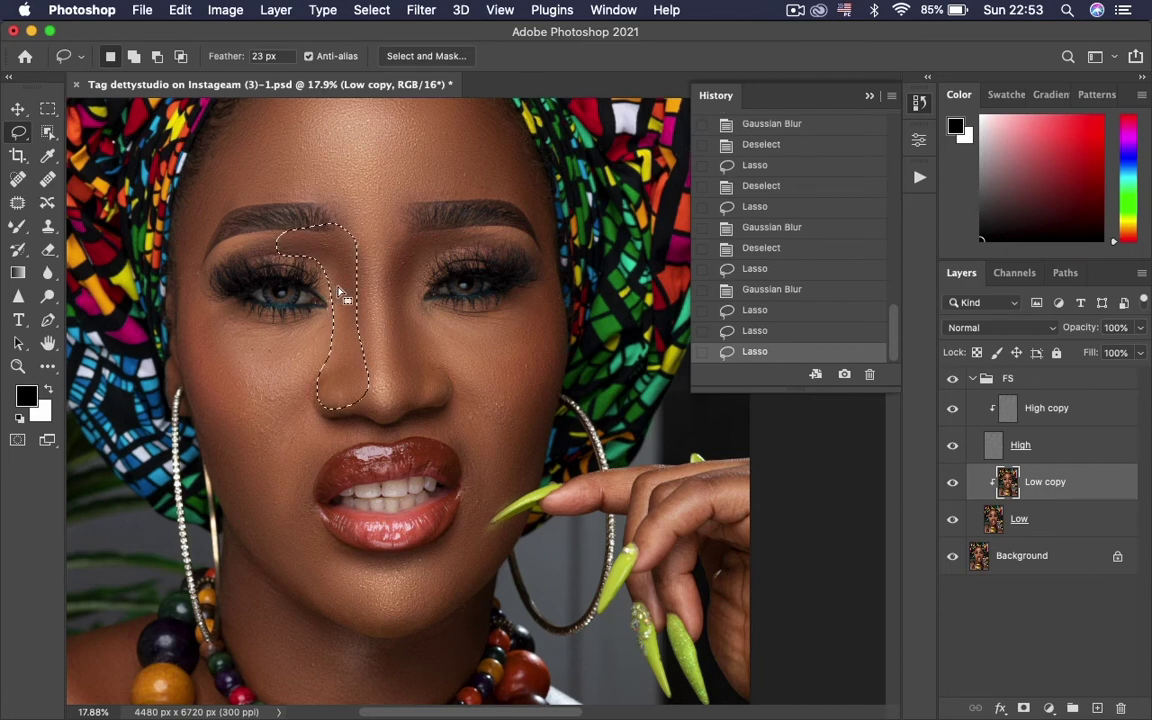
{"action": "mouse_move", "coordinate": [335, 293]}
{"action": "left_mouse_down"}
{"action": "mouse_move", "coordinate": [341, 285]}
{"action": "mouse_move", "coordinate": [352, 298]}
{"action": "left_mouse_up"}
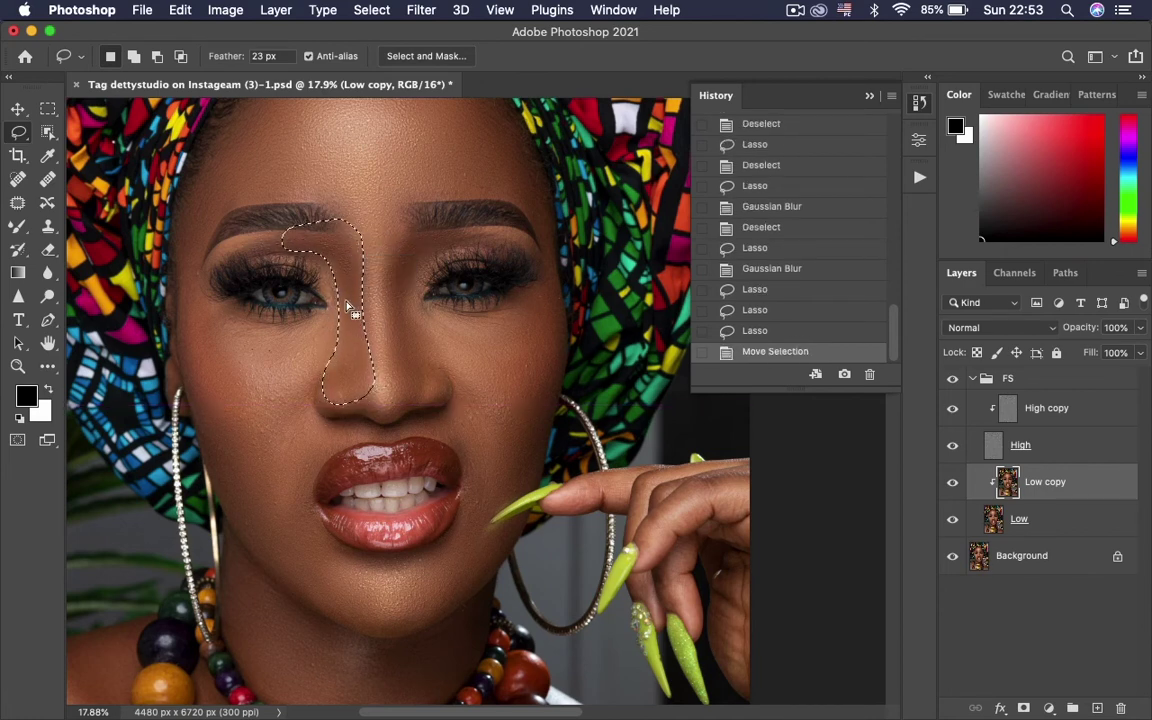
{"action": "key", "text": "super+d"}
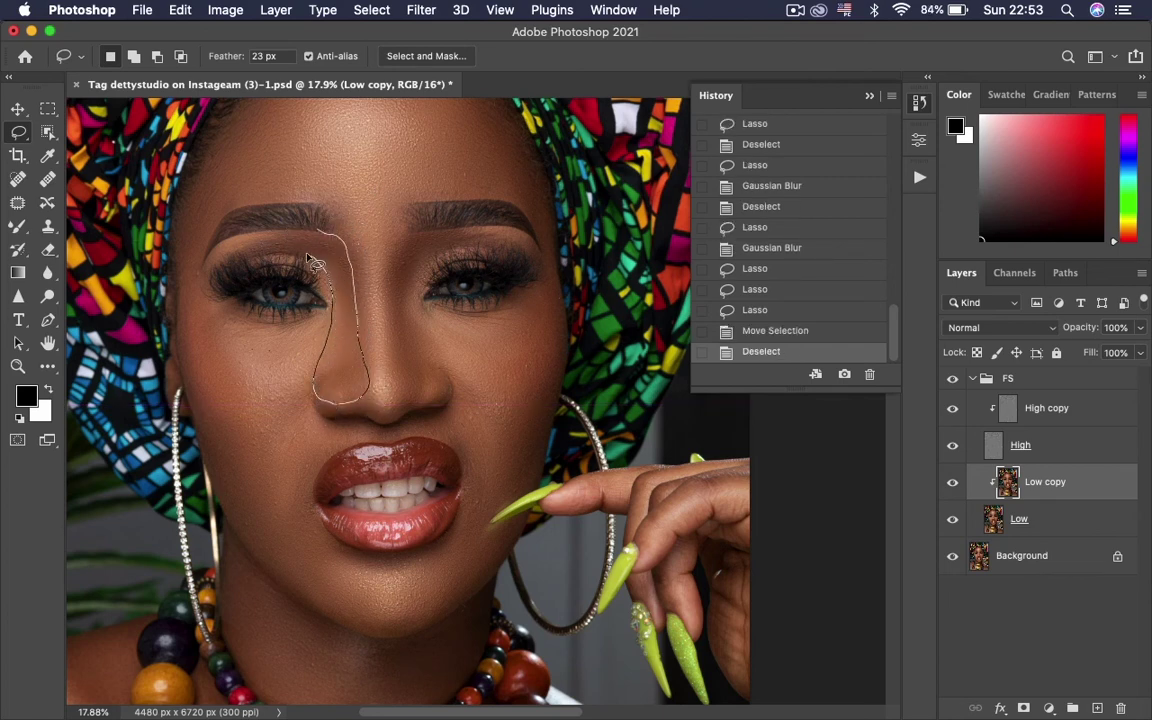
Step: Lasso the side of the nose up to the inner brow on the image's left side, reapply the Gaussian Blur, and deselect
{"action": "mouse_move", "coordinate": [312, 260]}
{"action": "left_mouse_down"}
{"action": "mouse_move", "coordinate": [285, 230]}
{"action": "mouse_move", "coordinate": [300, 237]}
{"action": "left_mouse_up"}
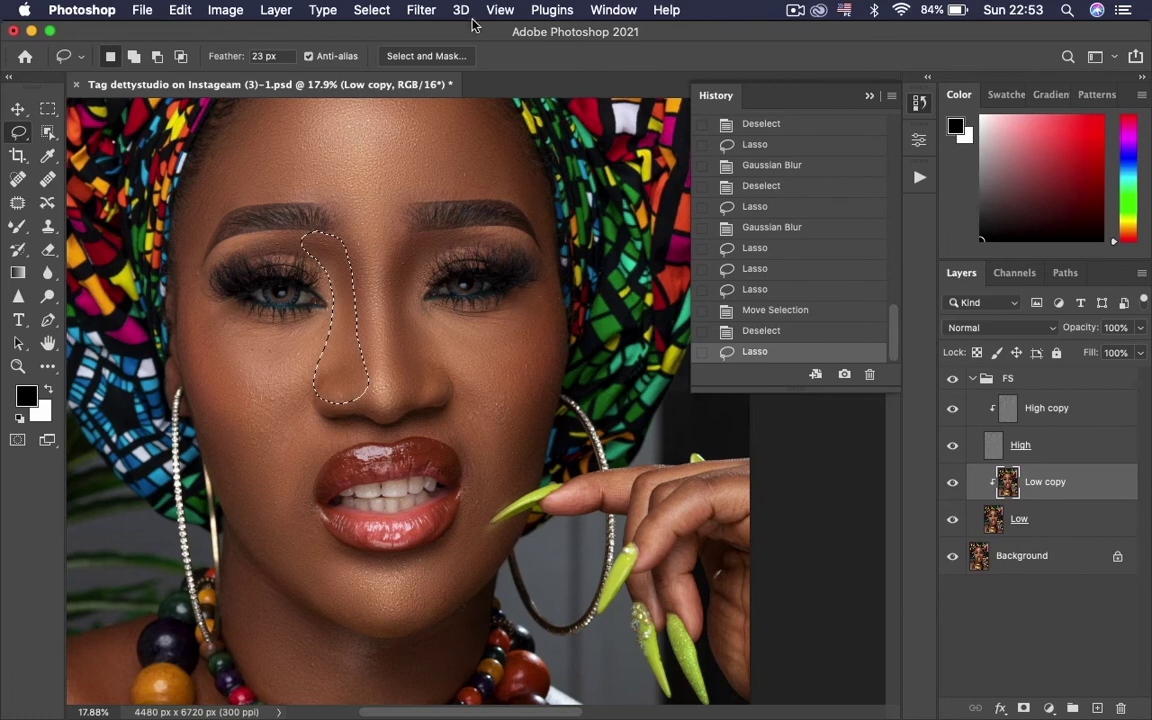
{"action": "left_click", "coordinate": [421, 10]}
{"action": "left_click", "coordinate": [445, 38]}
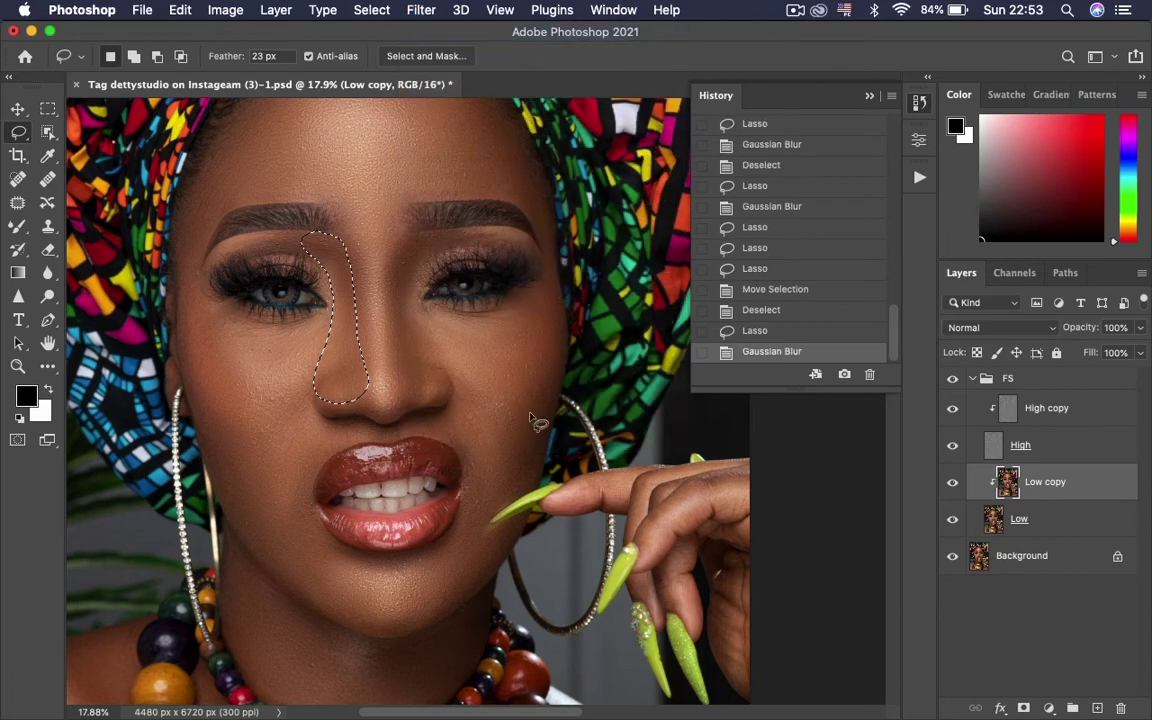
{"action": "key", "text": "super+minus"}
{"action": "key", "text": "super+minus"}
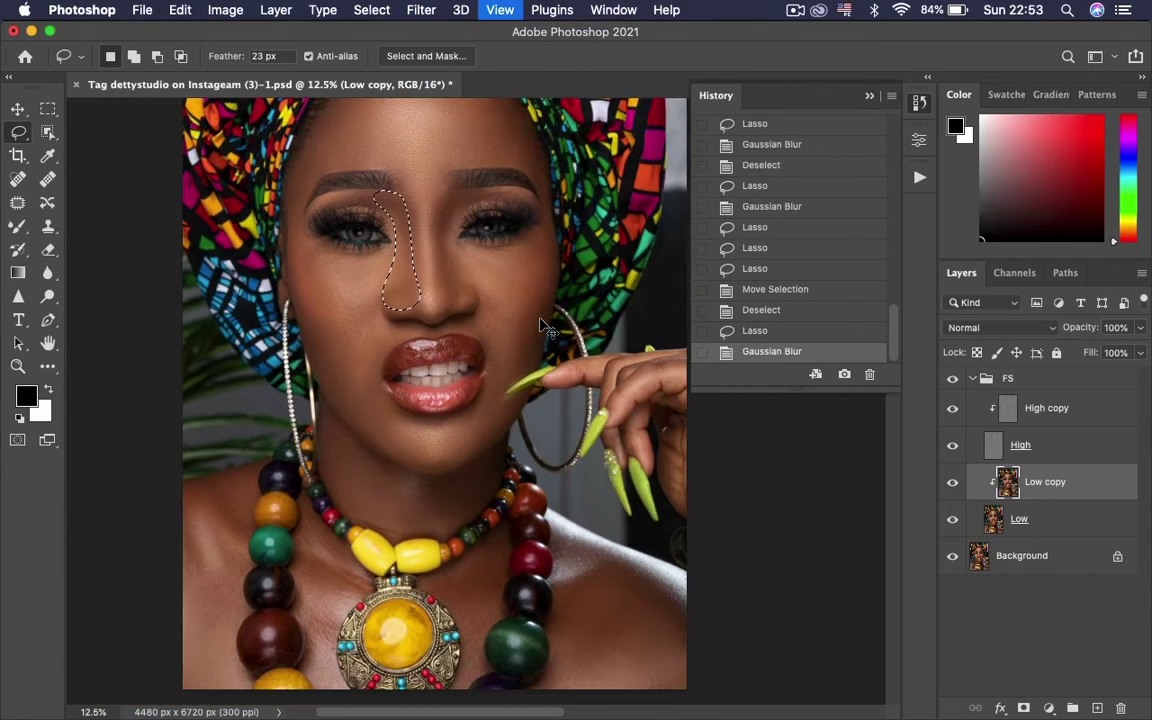
{"action": "key", "text": "super+minus"}
{"action": "key", "text": "super+d"}
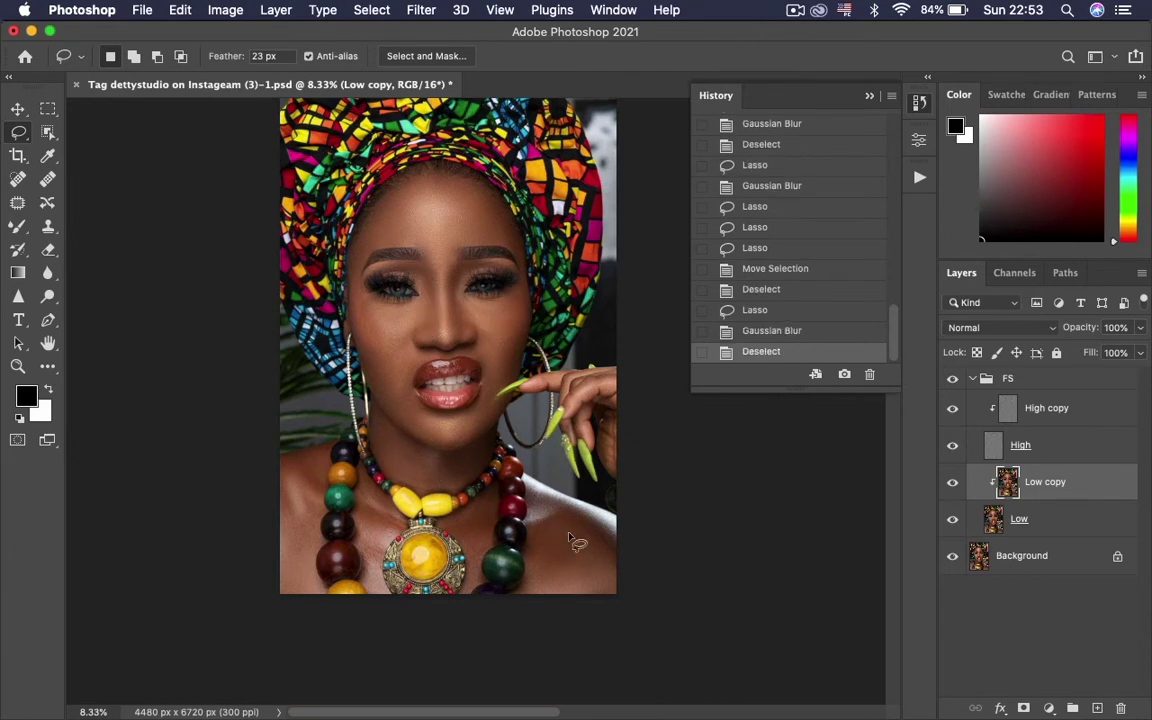
Step: Lasso the shoulder skin beside the beads on the image's right side, reapply the last Gaussian Blur, and deselect
{"action": "mouse_move", "coordinate": [586, 503]}
{"action": "left_mouse_down"}
{"action": "mouse_move", "coordinate": [523, 590]}
{"action": "mouse_move", "coordinate": [560, 610]}
{"action": "mouse_move", "coordinate": [635, 594]}
{"action": "mouse_move", "coordinate": [618, 542]}
{"action": "mouse_move", "coordinate": [594, 519]}
{"action": "mouse_move", "coordinate": [623, 566]}
{"action": "mouse_move", "coordinate": [612, 594]}
{"action": "mouse_move", "coordinate": [531, 598]}
{"action": "mouse_move", "coordinate": [565, 510]}
{"action": "left_mouse_up"}
{"action": "key", "text": "super+d"}
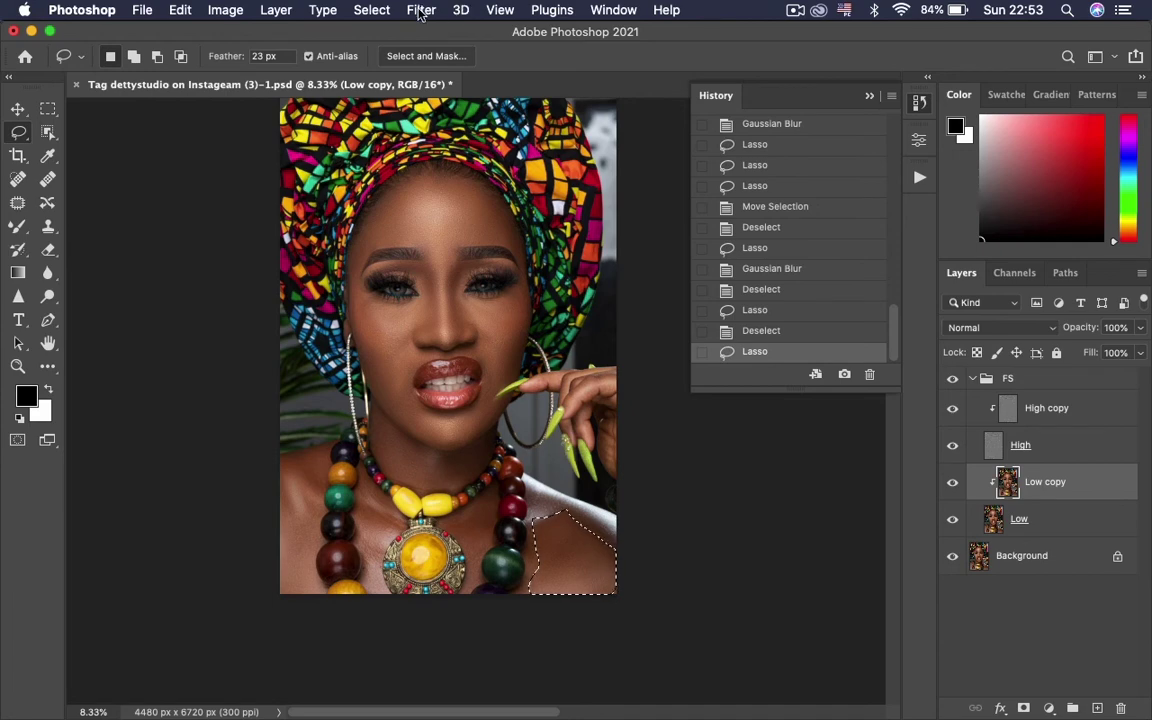
{"action": "left_click", "coordinate": [421, 10]}
{"action": "left_click", "coordinate": [440, 31]}
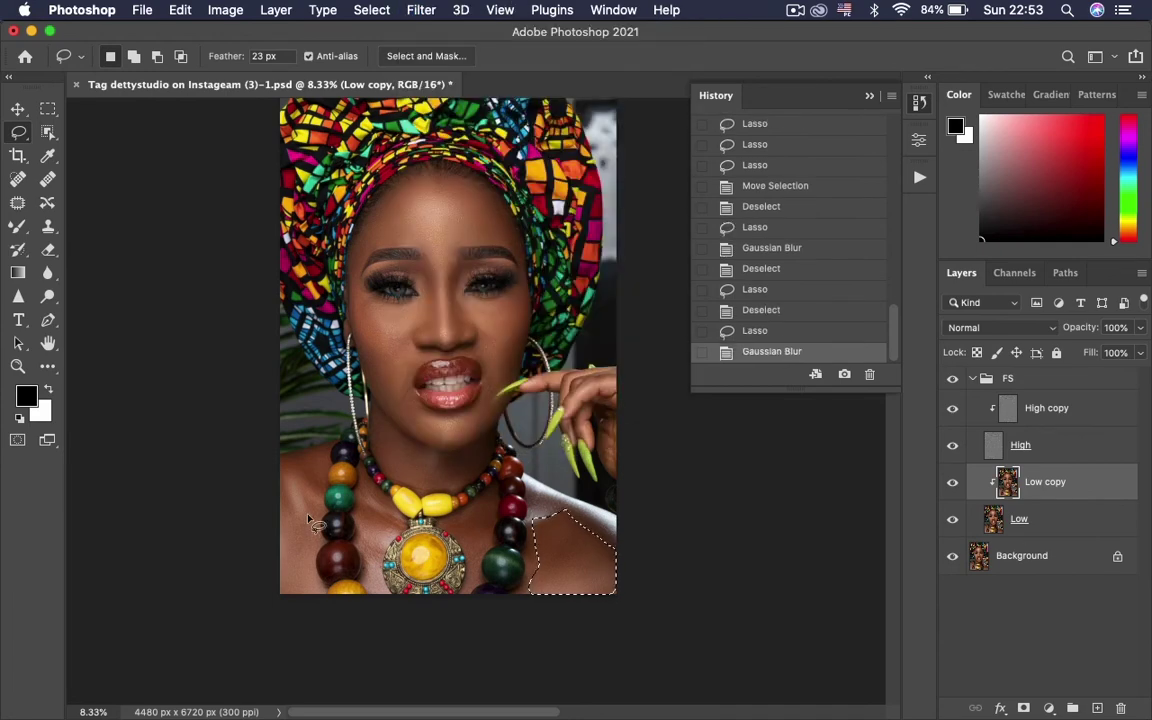
{"action": "key", "text": "super+d"}
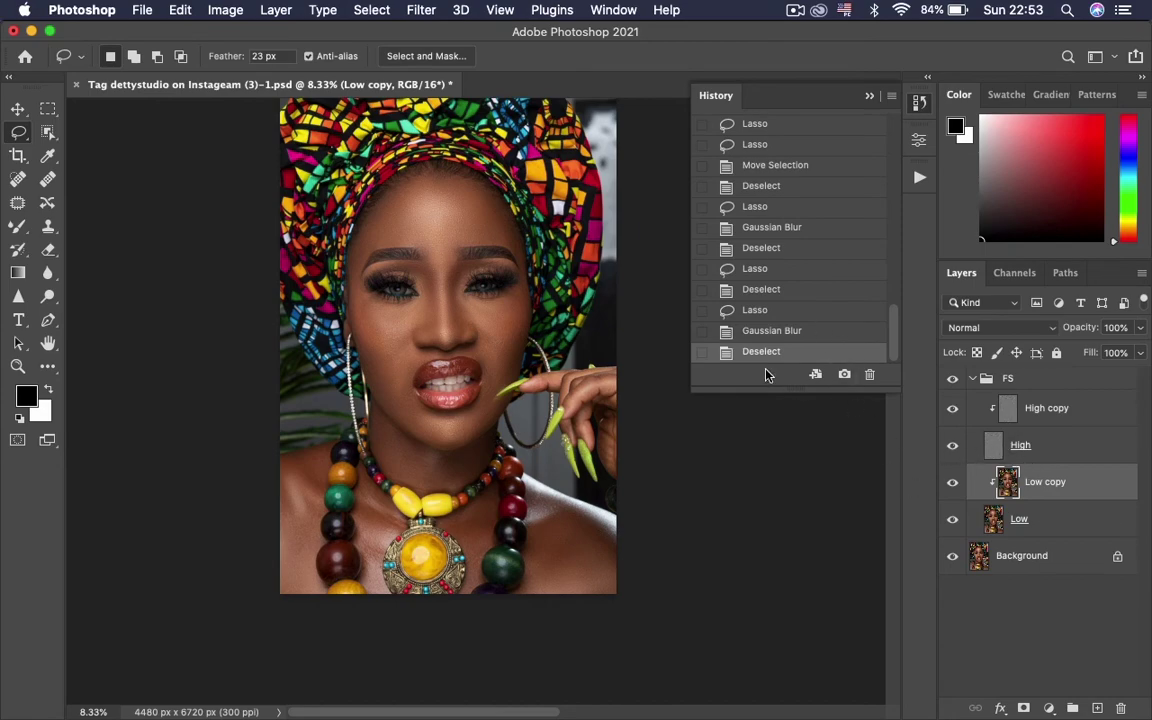
Step: Lower the opacity of the Low copy layer to 85%
{"action": "key", "text": "z"}
{"action": "mouse_move", "coordinate": [478, 352]}
{"action": "left_mouse_down"}
{"action": "mouse_move", "coordinate": [434, 356]}
{"action": "mouse_move", "coordinate": [507, 357]}
{"action": "mouse_move", "coordinate": [401, 368]}
{"action": "mouse_move", "coordinate": [472, 354]}
{"action": "left_mouse_up"}
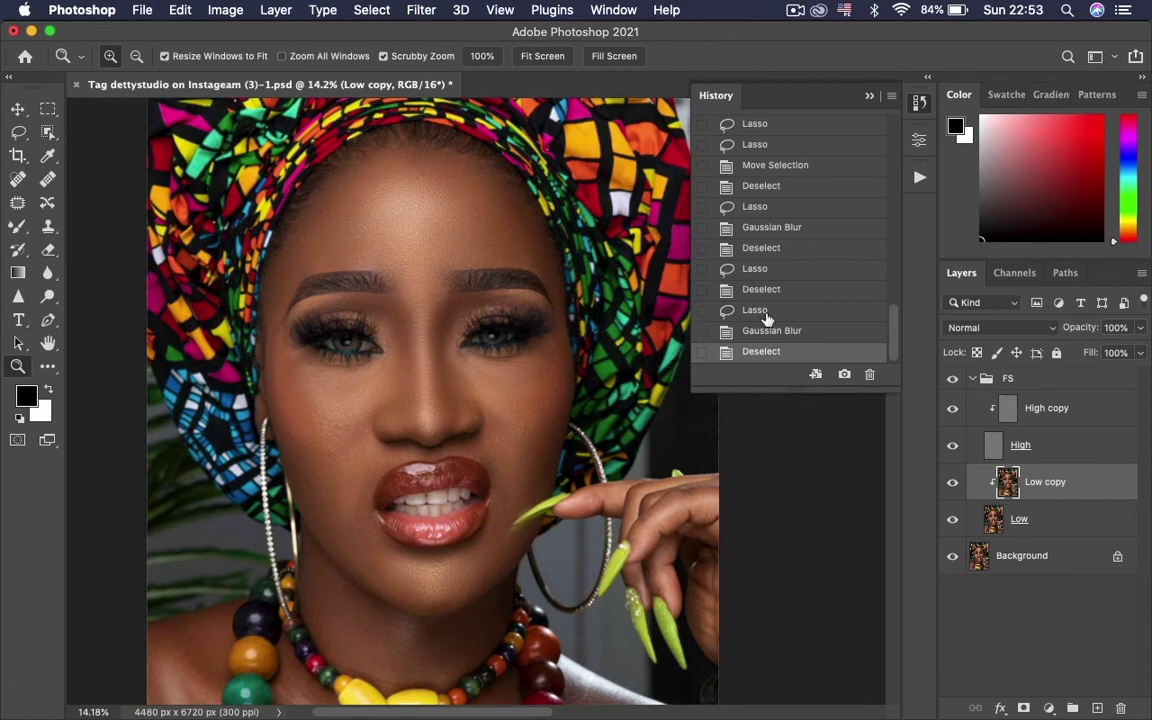
{"action": "left_click", "coordinate": [1140, 328]}
{"action": "mouse_move", "coordinate": [1137, 351]}
{"action": "left_mouse_down"}
{"action": "mouse_move", "coordinate": [1098, 354]}
{"action": "mouse_move", "coordinate": [1123, 357]}
{"action": "left_mouse_up"}
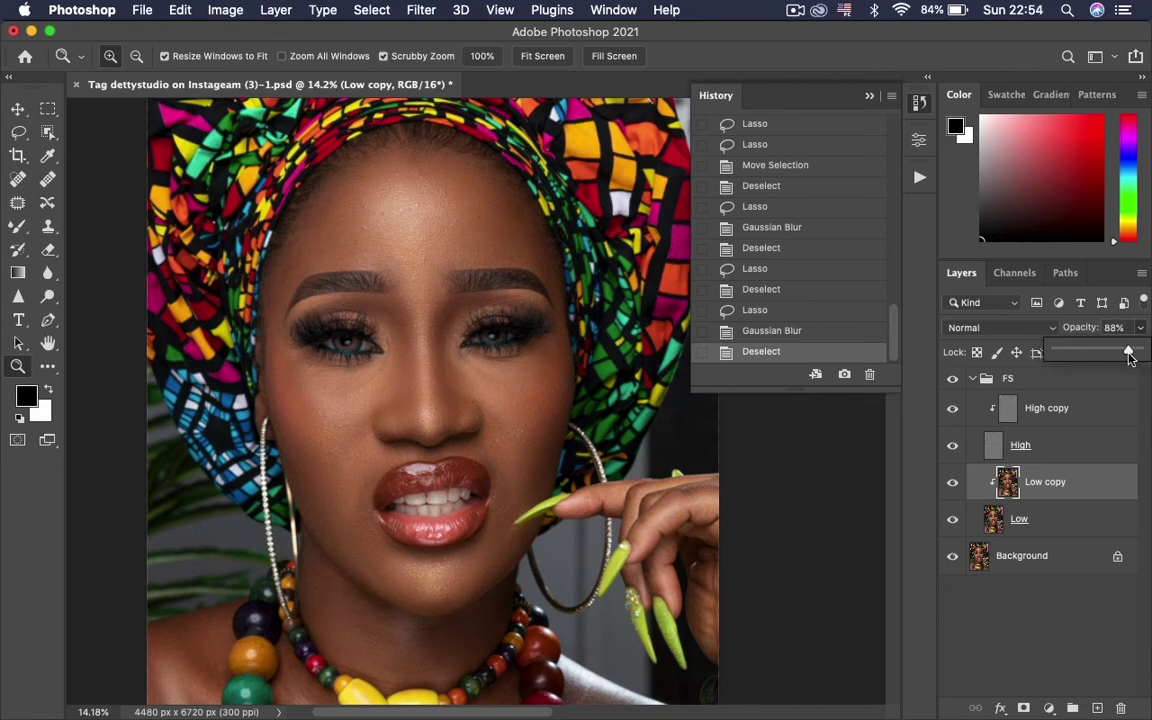
{"action": "left_click_drag", "start_coordinate": [1131, 358], "coordinate": [1126, 358]}
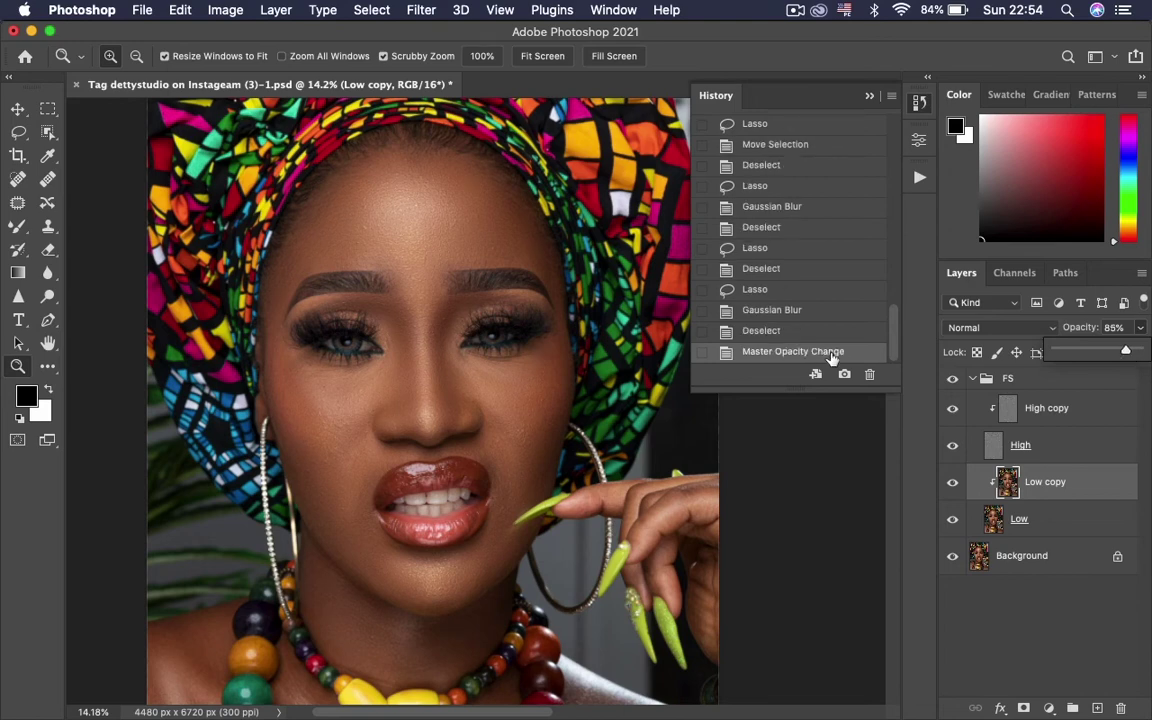
Step: Toggle the Low copy layer's visibility to compare the face before and after tone smoothing
{"action": "left_click", "coordinate": [952, 482]}
{"action": "left_click", "coordinate": [952, 482]}
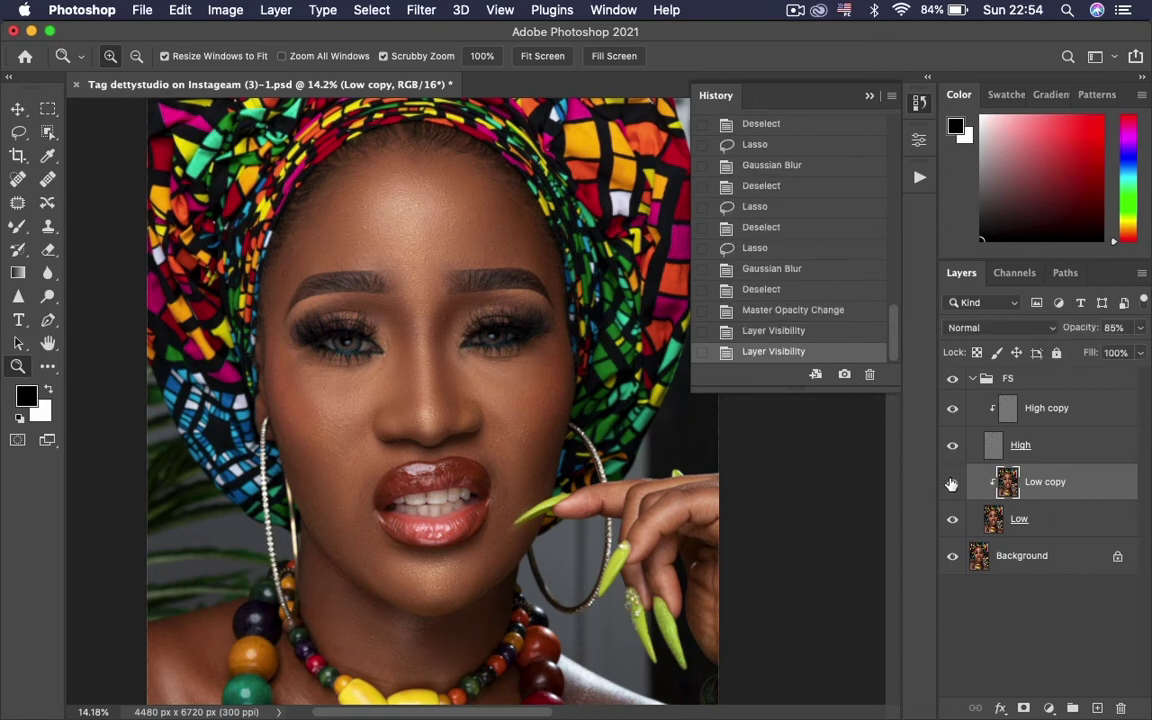
{"action": "left_click", "coordinate": [952, 483]}
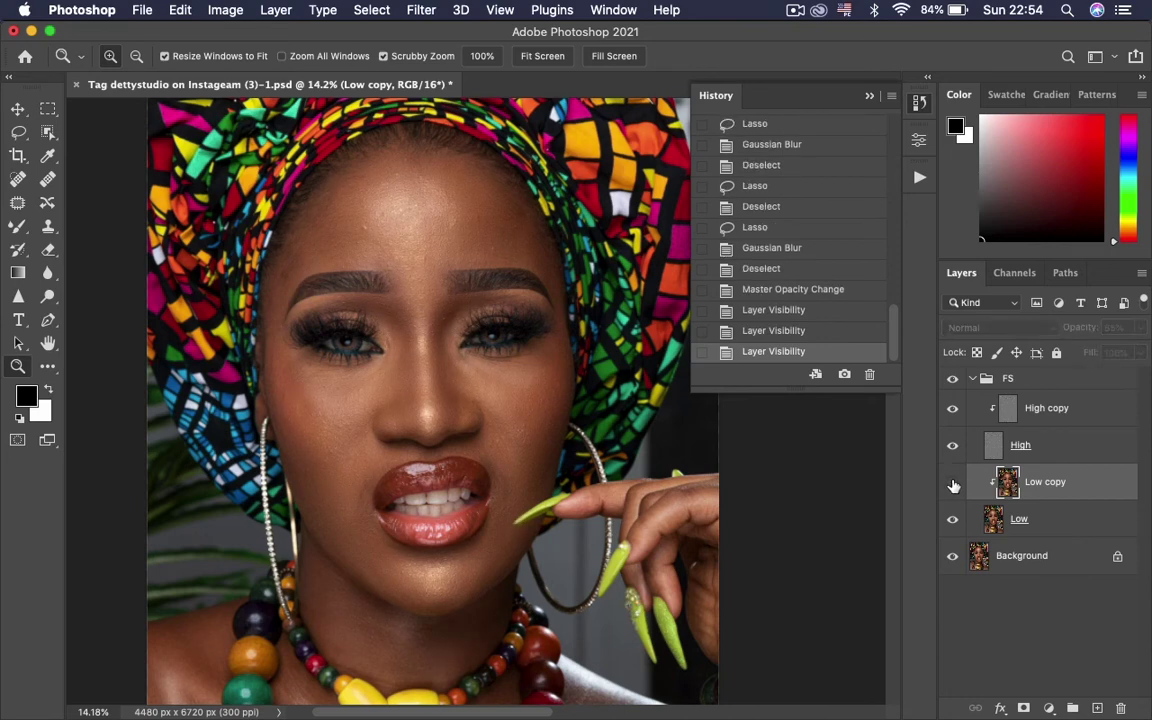
{"action": "left_click", "coordinate": [952, 483]}
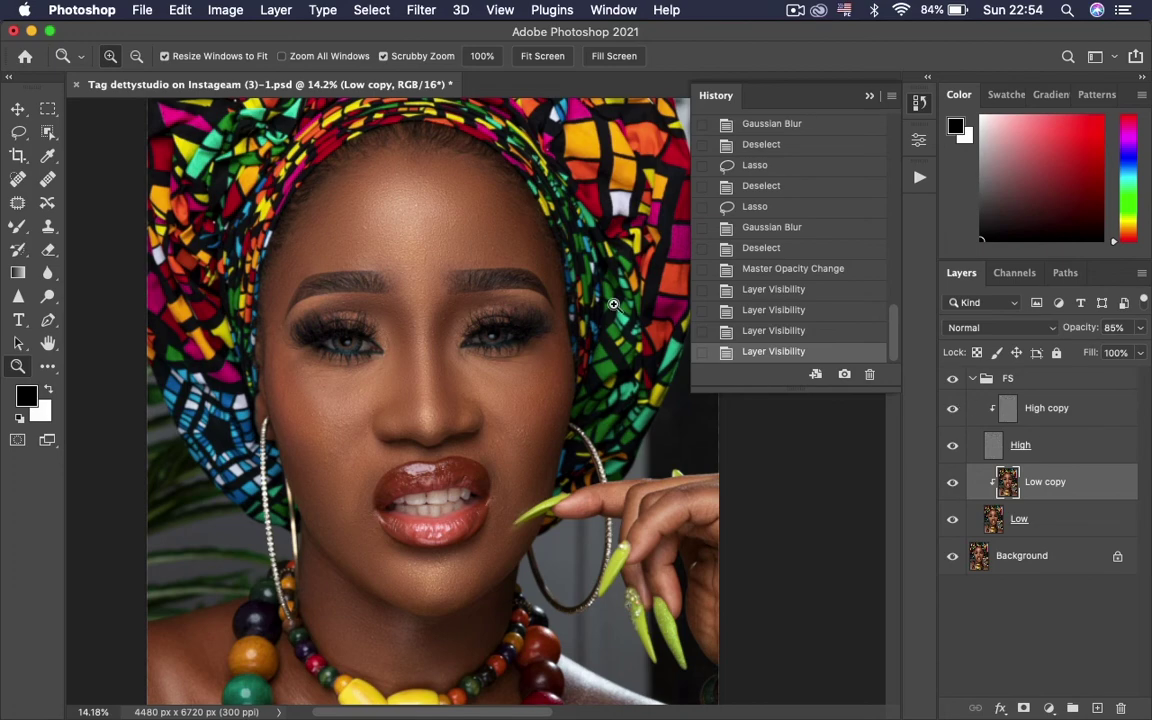
Step: Make the High copy layer active and choose the Clone Stamp tool for retouching the skin texture
{"action": "key", "text": "super+plus"}
{"action": "key", "text": "super+plus"}
{"action": "key", "text": "super+plus"}
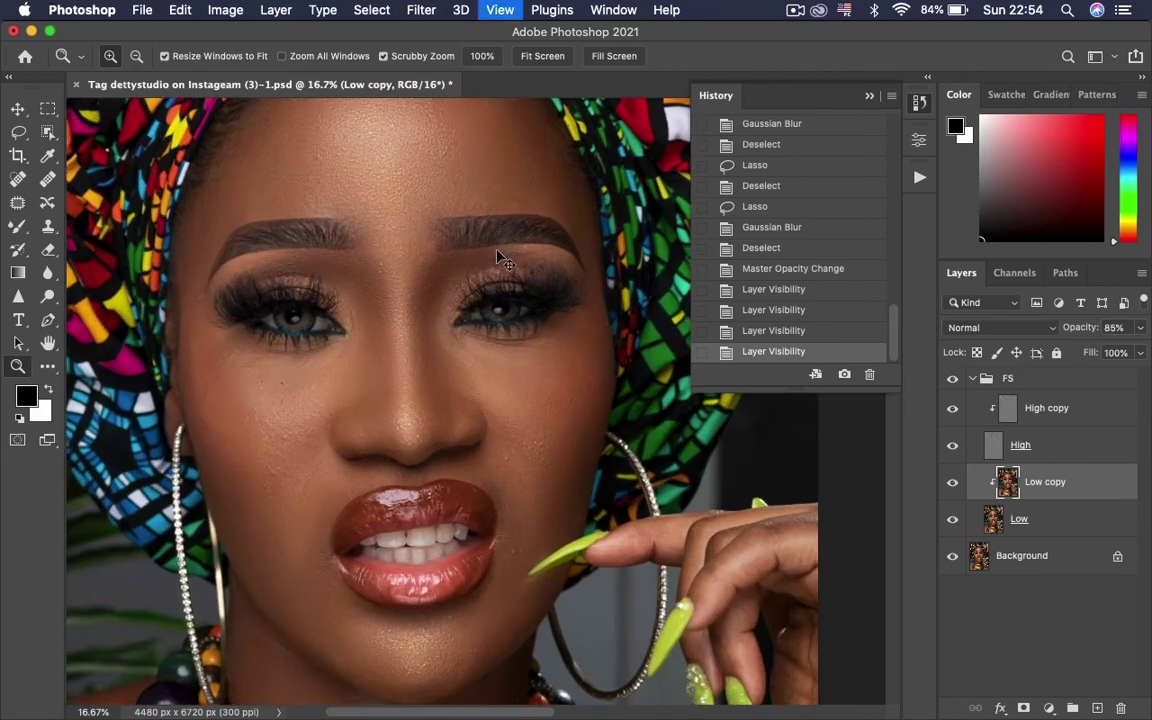
{"action": "left_click_drag", "start_coordinate": [353, 374], "coordinate": [359, 385]}
{"action": "scroll", "coordinate": [359, 385], "scroll_direction": "up", "scroll_amount": 10}
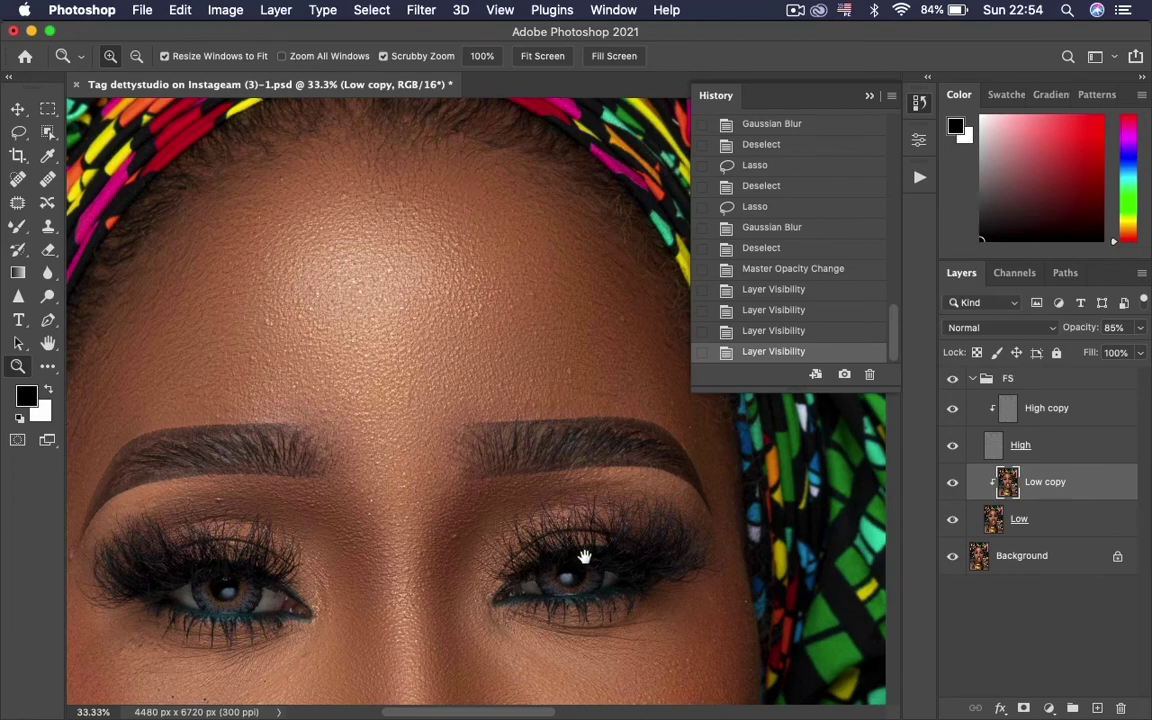
{"action": "scroll", "coordinate": [471, 460], "scroll_direction": "down", "scroll_amount": 11}
{"action": "scroll", "coordinate": [530, 392], "scroll_direction": "down", "scroll_amount": 5}
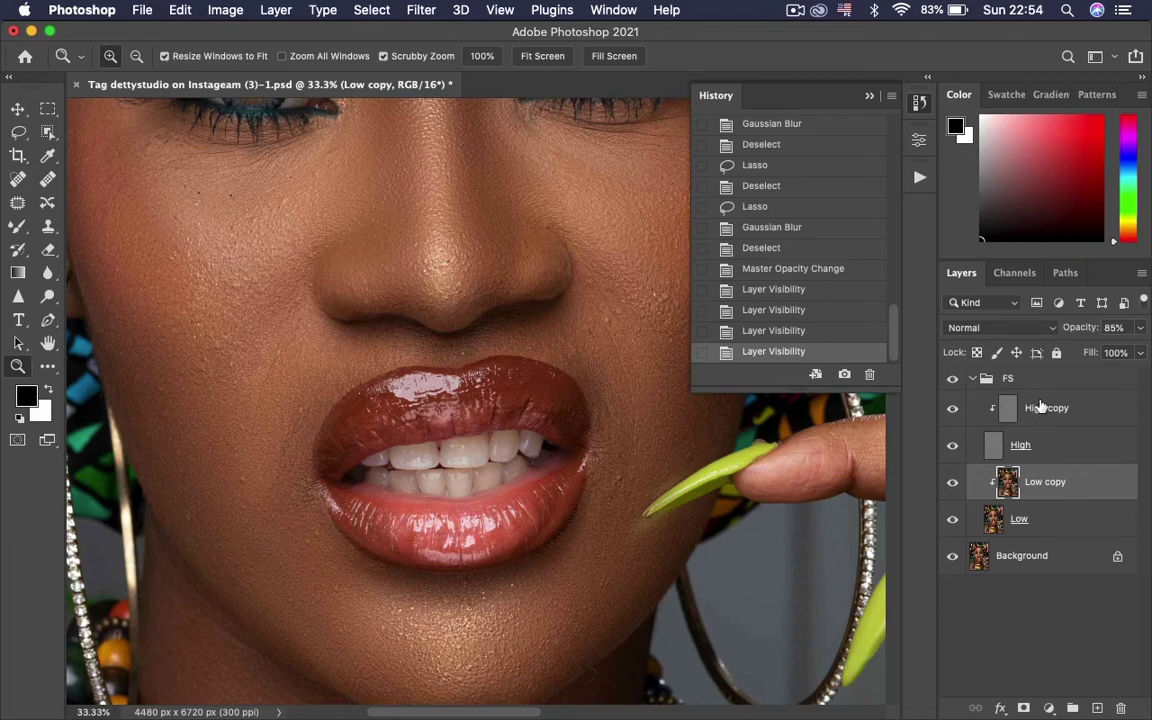
{"action": "left_click", "coordinate": [1046, 406]}
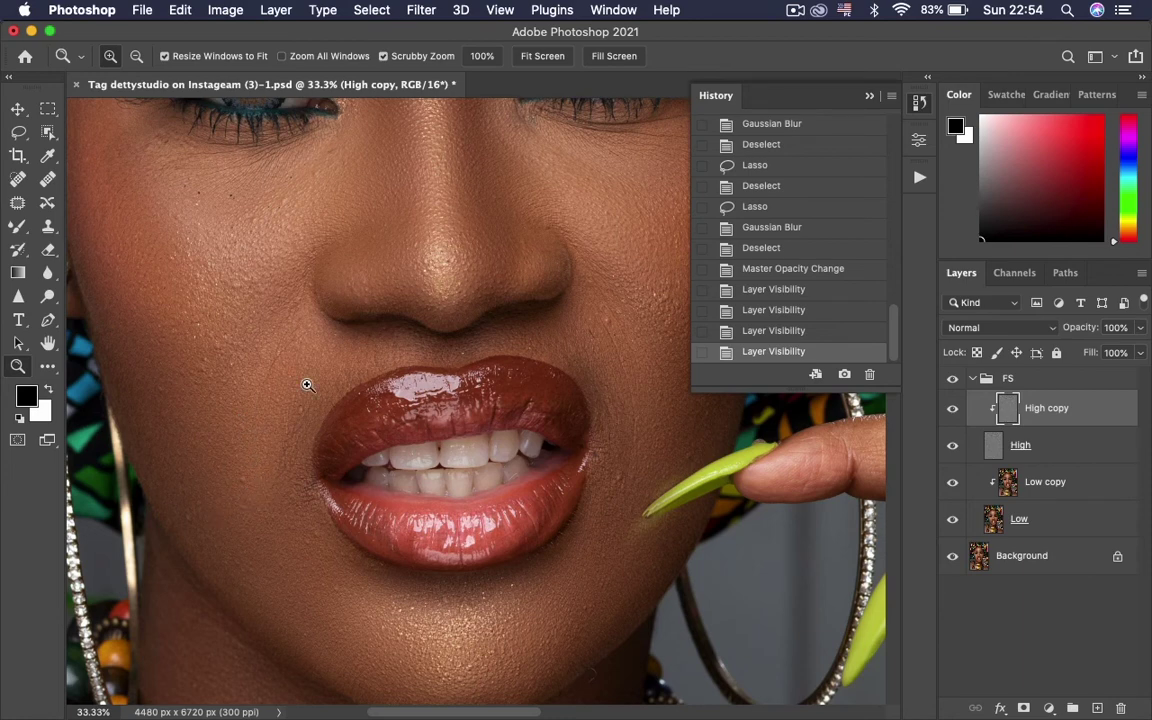
{"action": "left_click", "coordinate": [47, 227]}
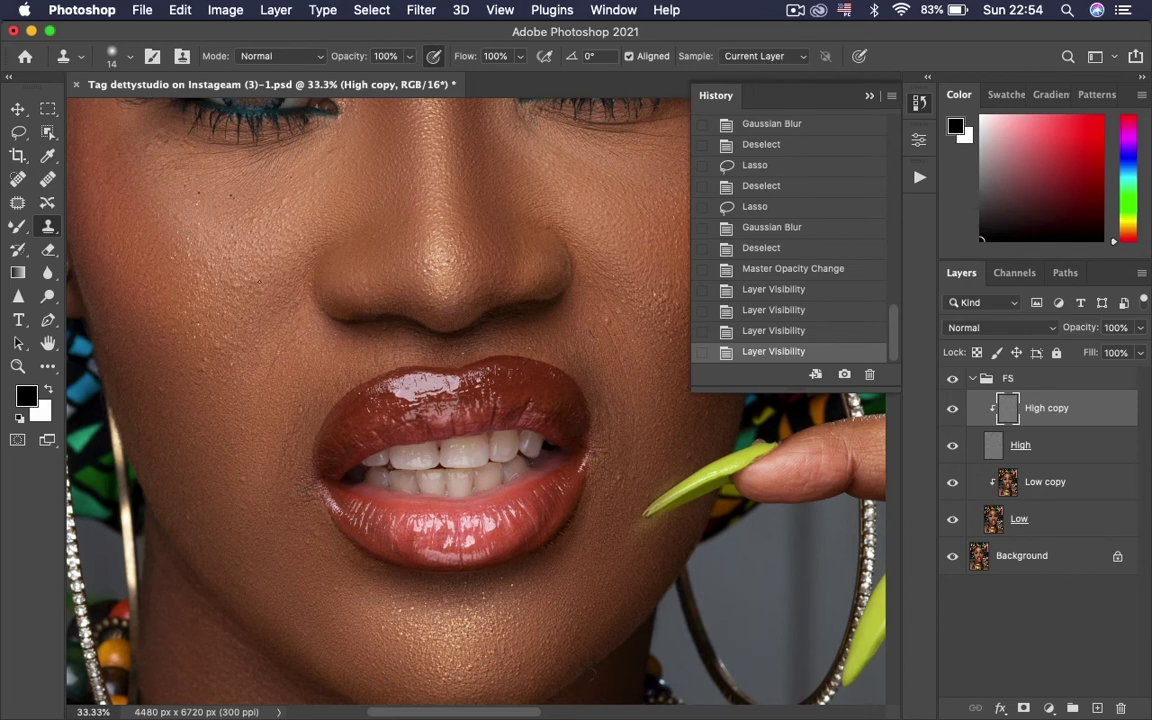
Step: Try cloning blemishes on the cheek with the Clone Stamp sampling Current & Below, and roll back the strokes
{"action": "left_click", "coordinate": [750, 56]}
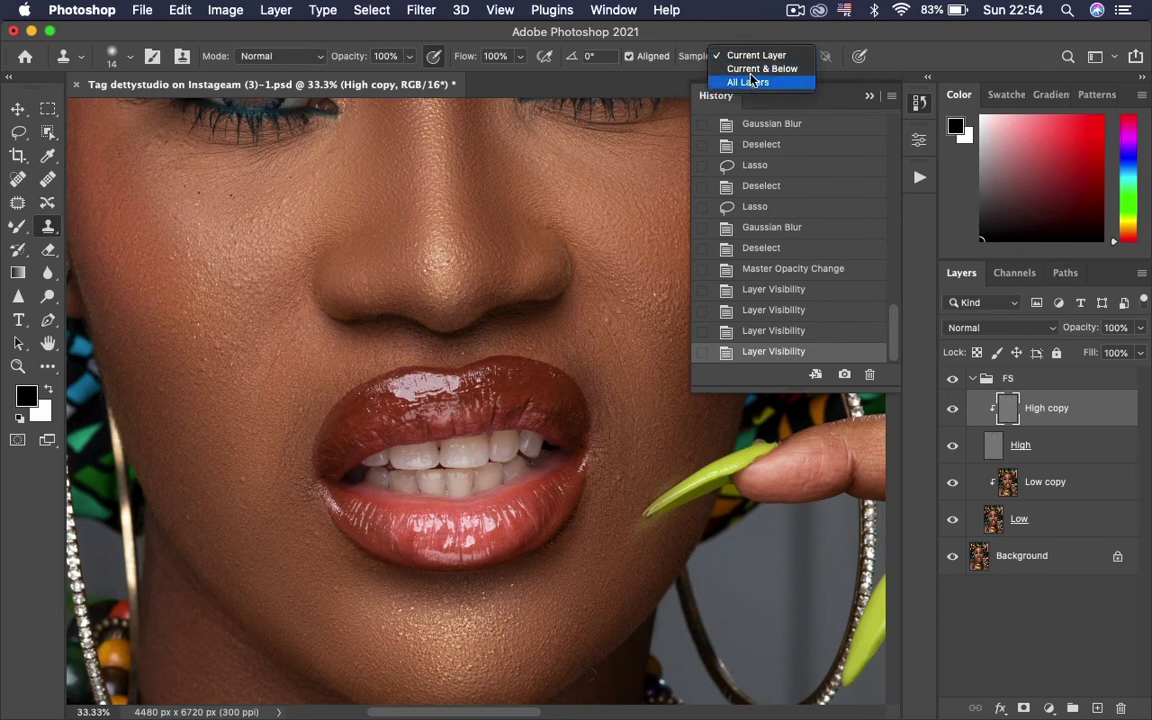
{"action": "left_click", "coordinate": [760, 69]}
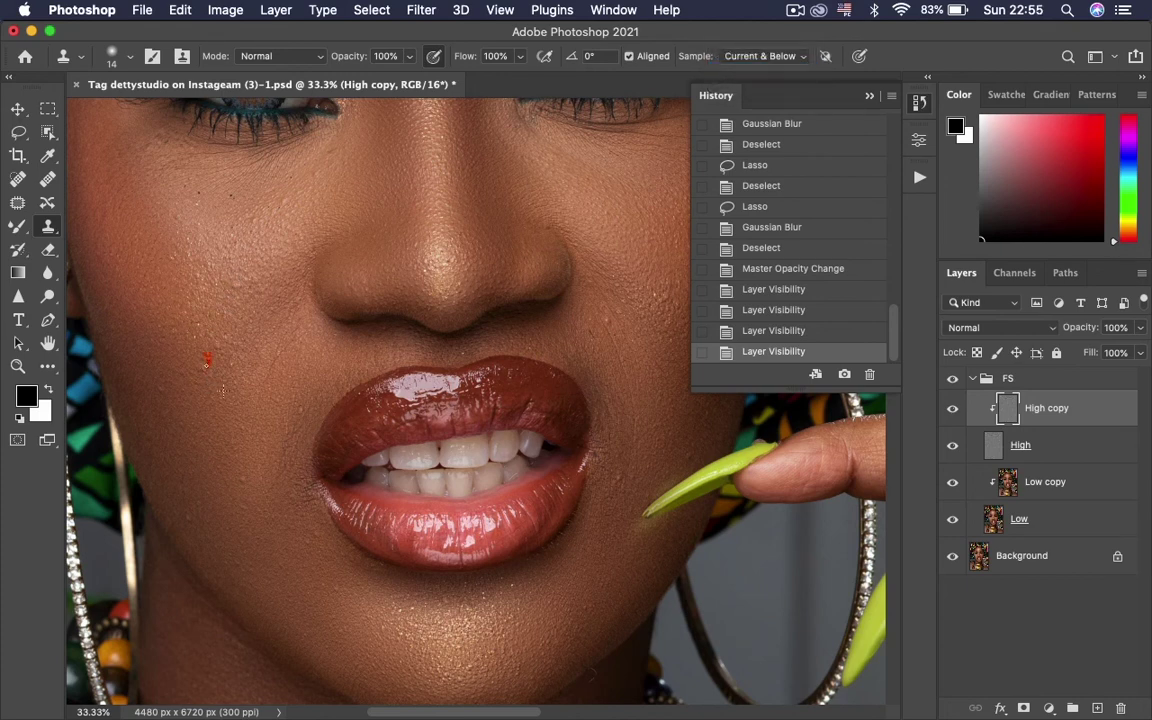
{"action": "left_click", "coordinate": [190, 359]}
{"action": "left_click", "coordinate": [180, 338]}
{"action": "left_click", "coordinate": [238, 470]}
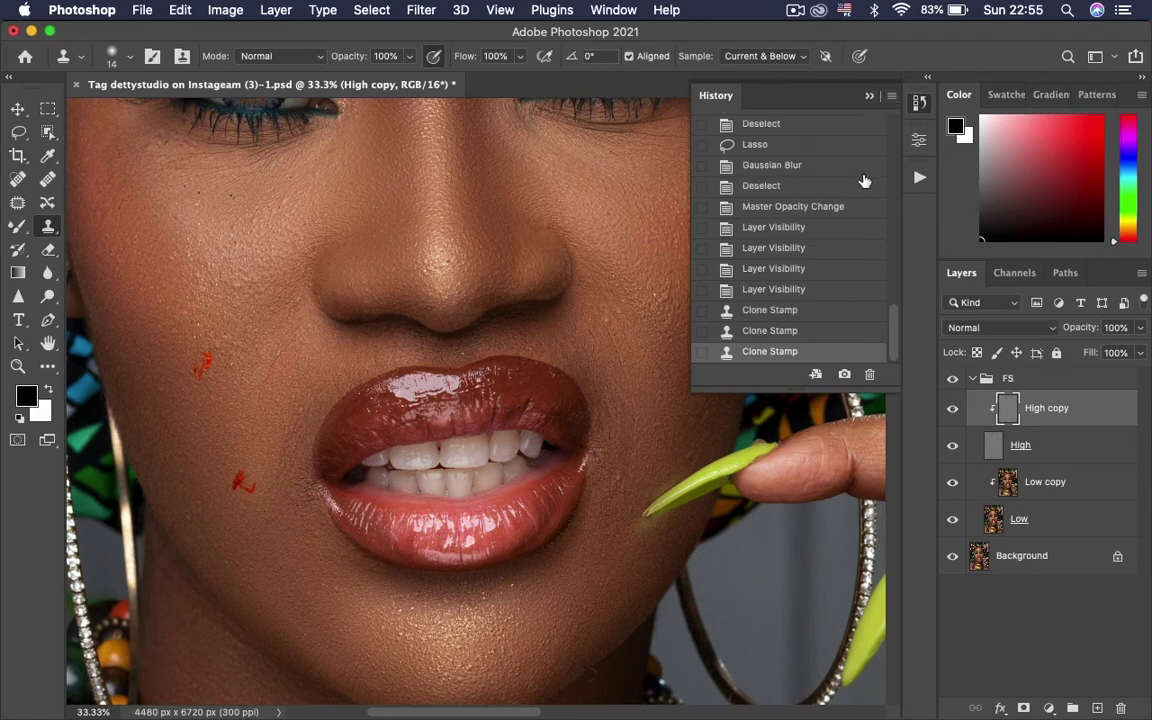
{"action": "left_click", "coordinate": [773, 268]}
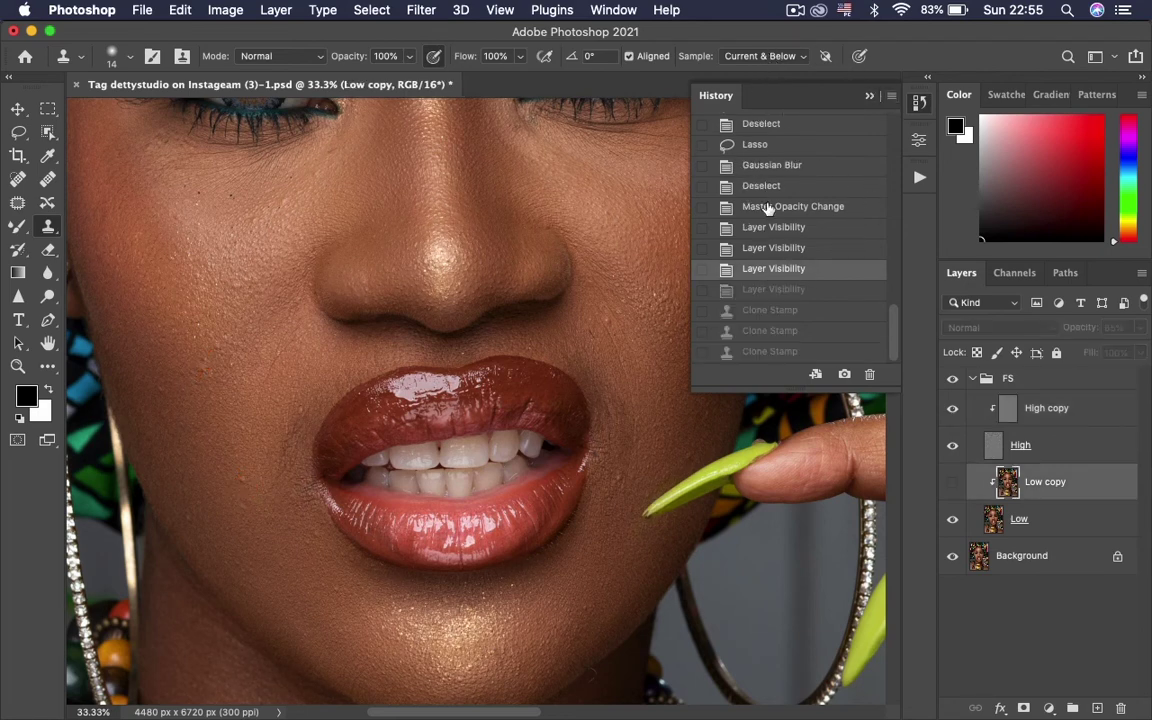
{"action": "left_click", "coordinate": [773, 289]}
Step: Set the Clone Stamp to sample Current Layer and enlarge its brush to 25
{"action": "left_click", "coordinate": [740, 56]}
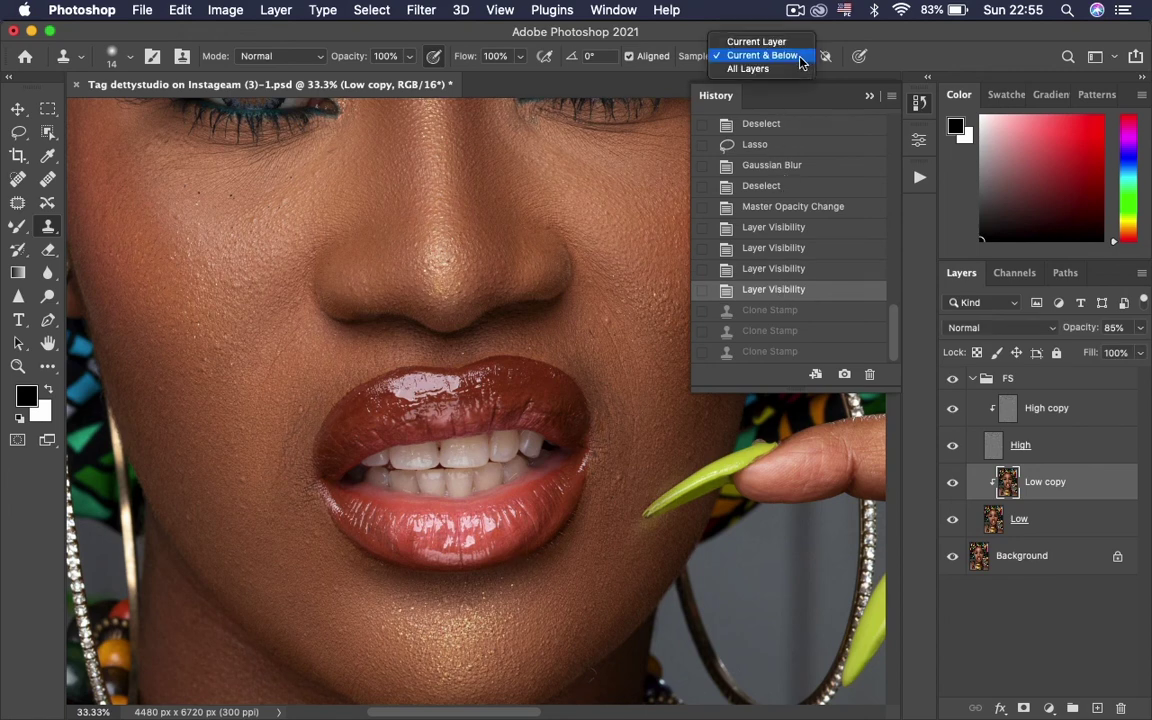
{"action": "left_click", "coordinate": [756, 42]}
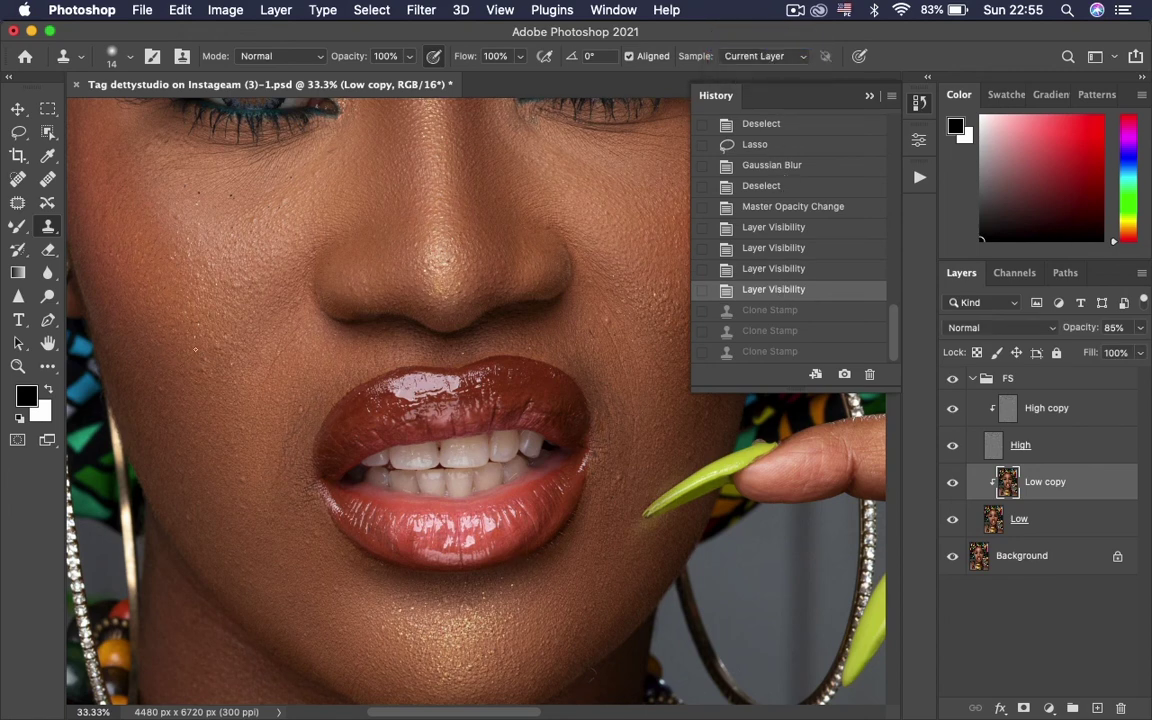
{"action": "key", "text": "bracketright"}
Step: Try two Clone Stamp dabs on the cheek bumps on the Low copy layer, and roll them back
{"action": "left_click", "coordinate": [190, 356]}
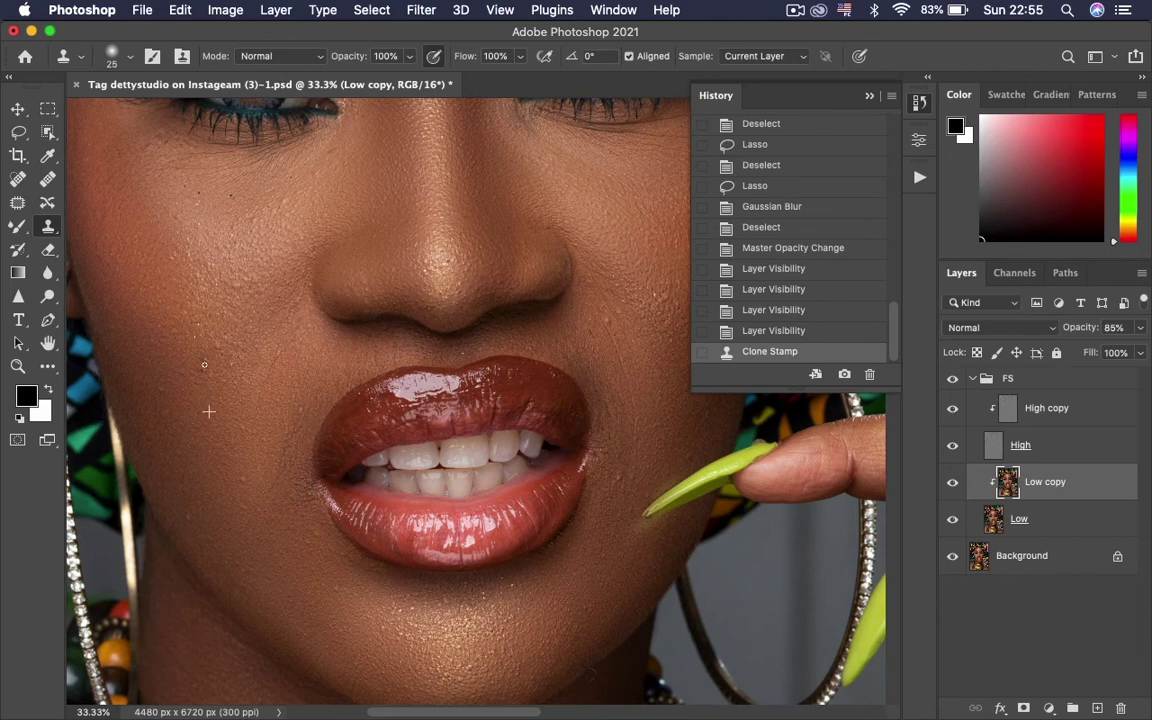
{"action": "left_click", "coordinate": [192, 365]}
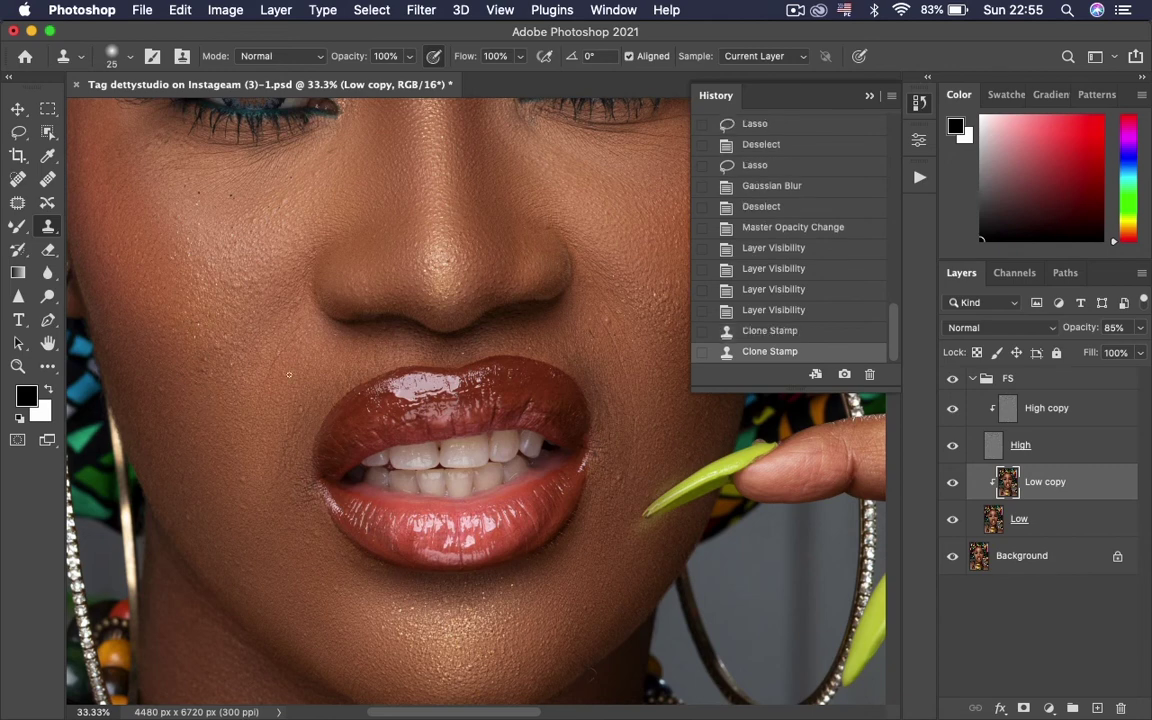
{"action": "left_click", "coordinate": [1045, 408]}
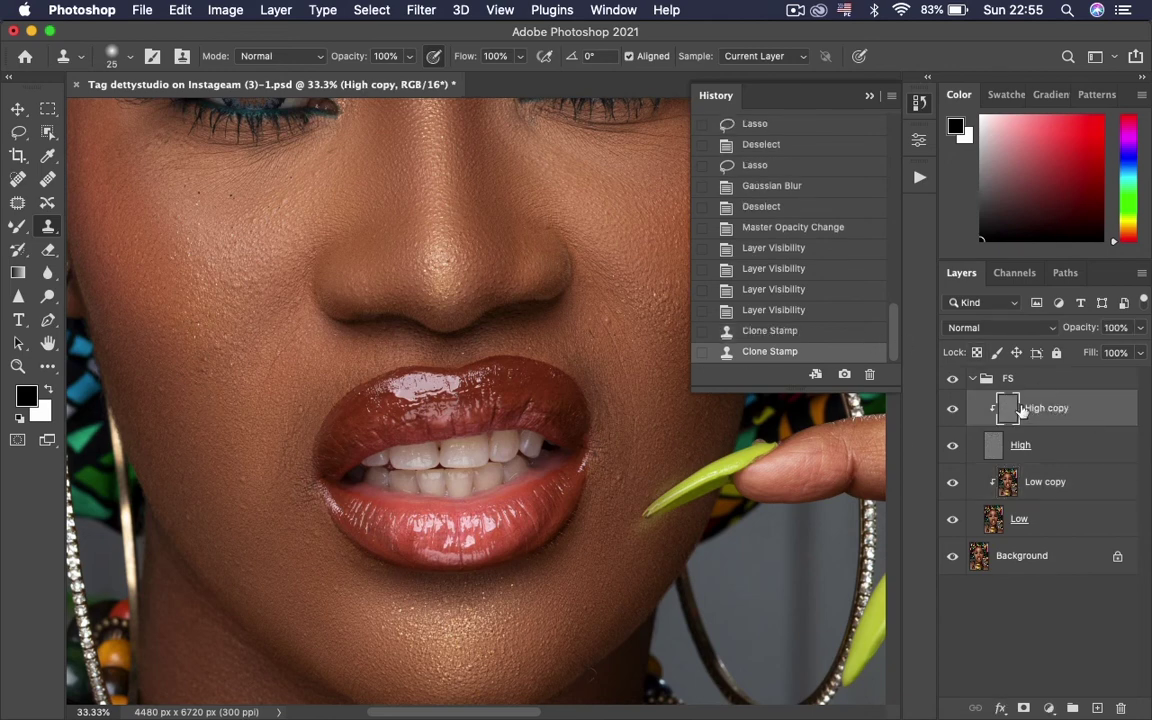
{"action": "left_click", "coordinate": [830, 311]}
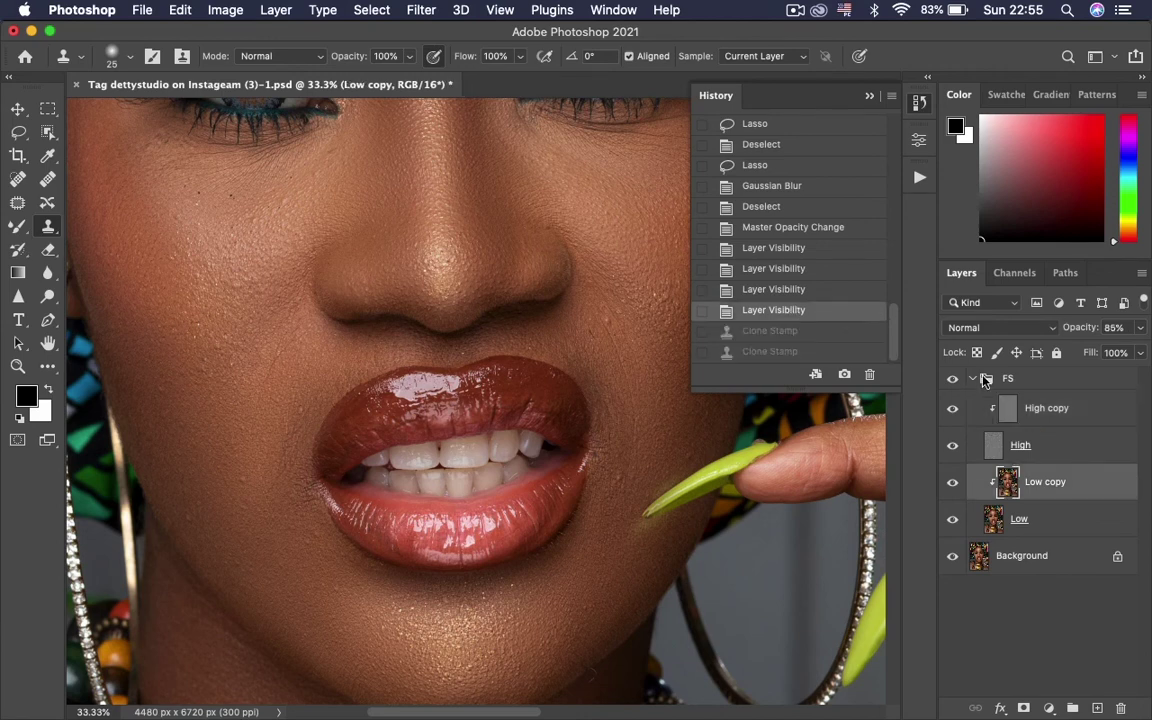
Step: Clone clean skin texture on the High copy layer over the cheek spots and bumps and the blemishes between nose and mouth corner
{"action": "left_click", "coordinate": [1050, 412]}
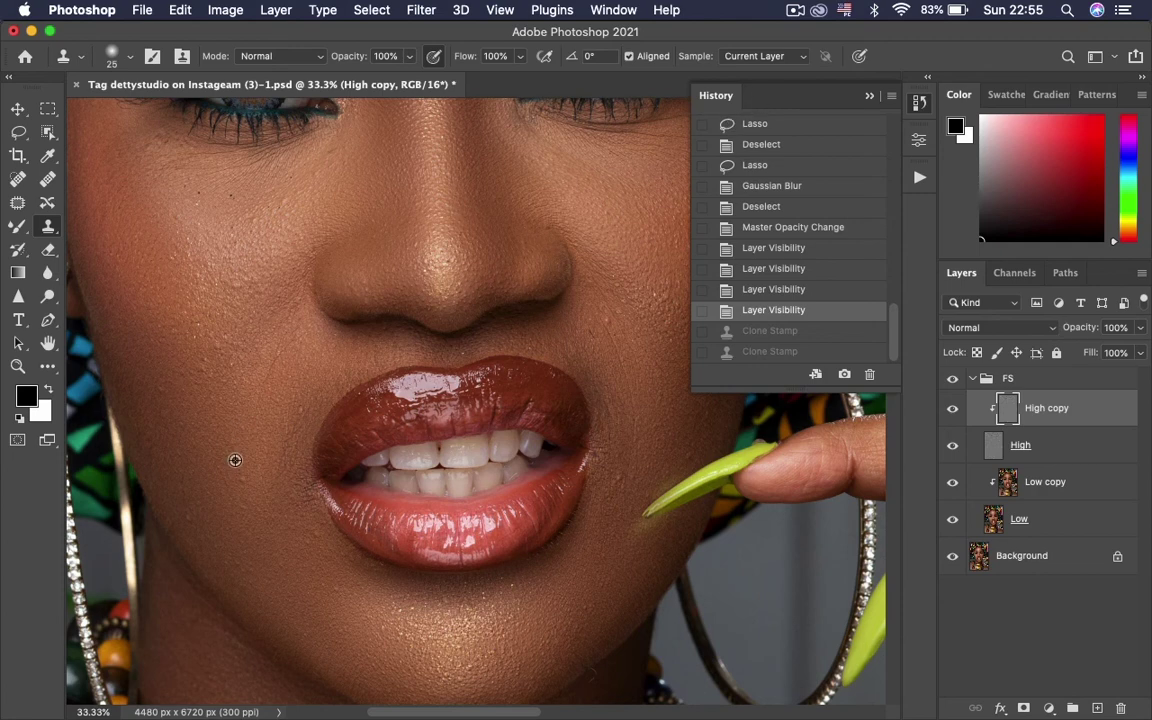
{"action": "mouse_move", "coordinate": [241, 481]}
{"action": "left_mouse_down"}
{"action": "mouse_move", "coordinate": [260, 505]}
{"action": "mouse_move", "coordinate": [246, 520]}
{"action": "mouse_move", "coordinate": [176, 472]}
{"action": "left_mouse_up"}
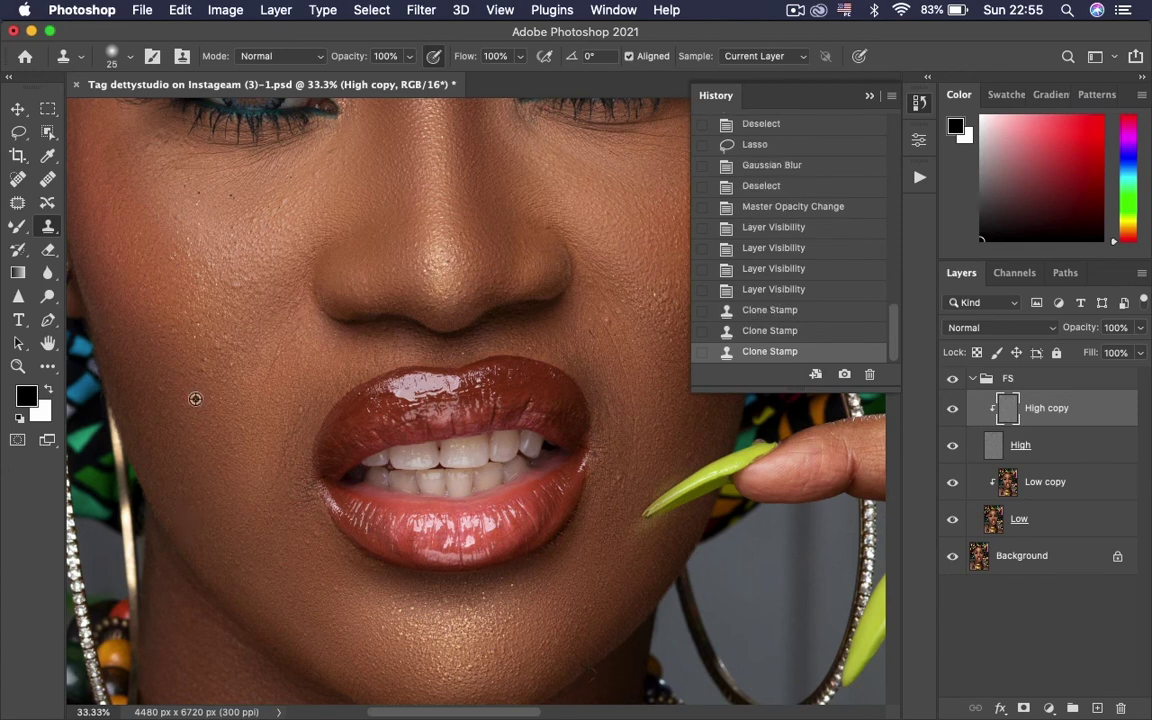
{"action": "left_click_drag", "start_coordinate": [190, 360], "coordinate": [188, 330]}
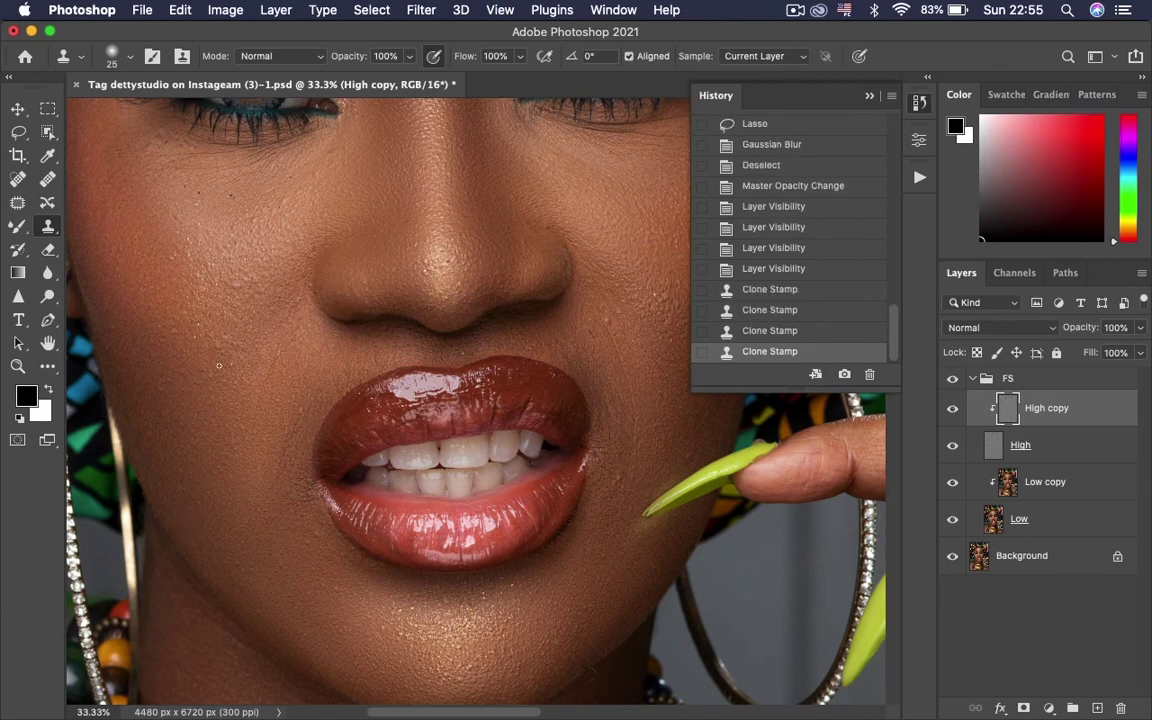
{"action": "left_click", "coordinate": [161, 414], "text": "alt"}
{"action": "left_click_drag", "start_coordinate": [158, 376], "coordinate": [169, 397]}
{"action": "mouse_move", "coordinate": [224, 293]}
{"action": "left_mouse_down"}
{"action": "mouse_move", "coordinate": [227, 302]}
{"action": "mouse_move", "coordinate": [207, 268]}
{"action": "left_mouse_up"}
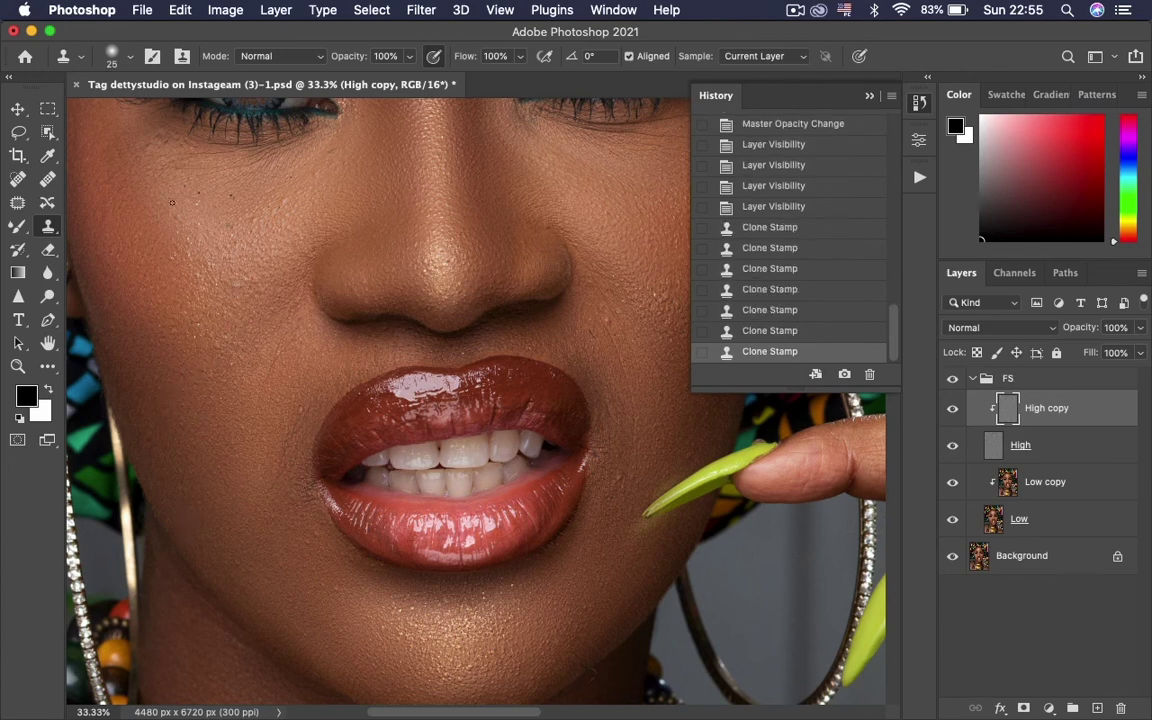
{"action": "mouse_move", "coordinate": [203, 200]}
{"action": "left_mouse_down"}
{"action": "mouse_move", "coordinate": [246, 193]}
{"action": "mouse_move", "coordinate": [191, 197]}
{"action": "mouse_move", "coordinate": [189, 187]}
{"action": "mouse_move", "coordinate": [179, 209]}
{"action": "left_mouse_up"}
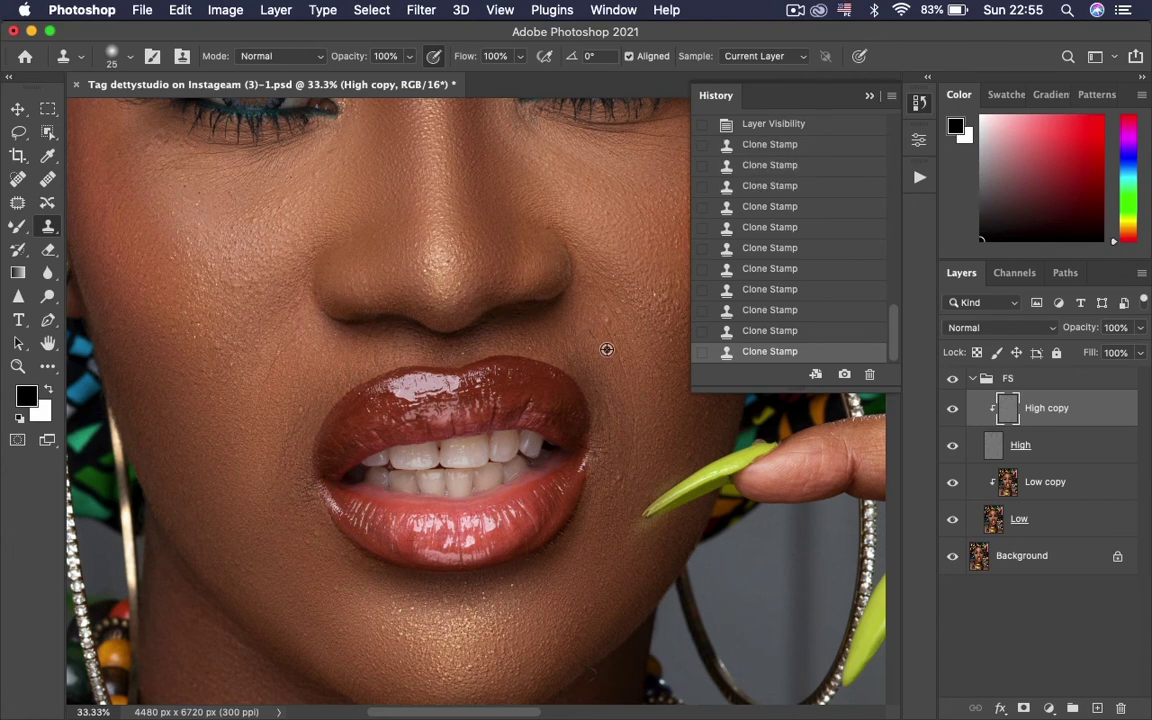
{"action": "mouse_move", "coordinate": [589, 341]}
{"action": "left_mouse_down"}
{"action": "mouse_move", "coordinate": [616, 310]}
{"action": "mouse_move", "coordinate": [606, 326]}
{"action": "left_mouse_up"}
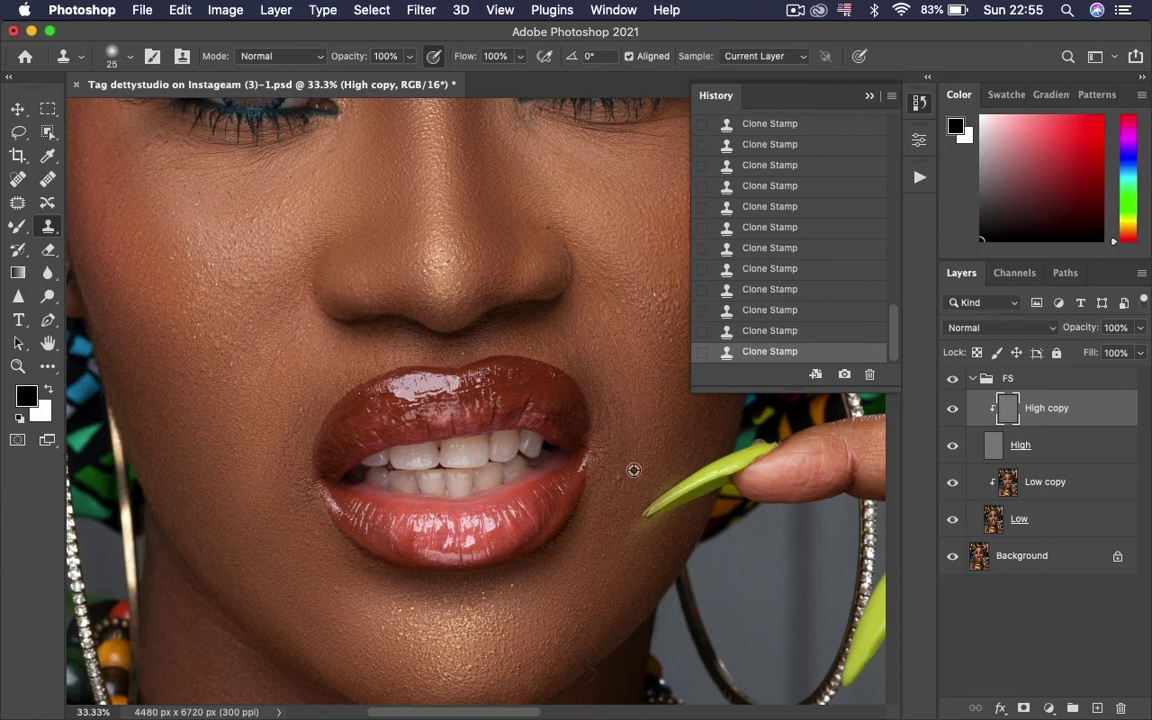
Step: Compare the retouched face with the original by repeatedly showing only the Background layer, and review the whole portrait
{"action": "key", "text": "super+minus"}
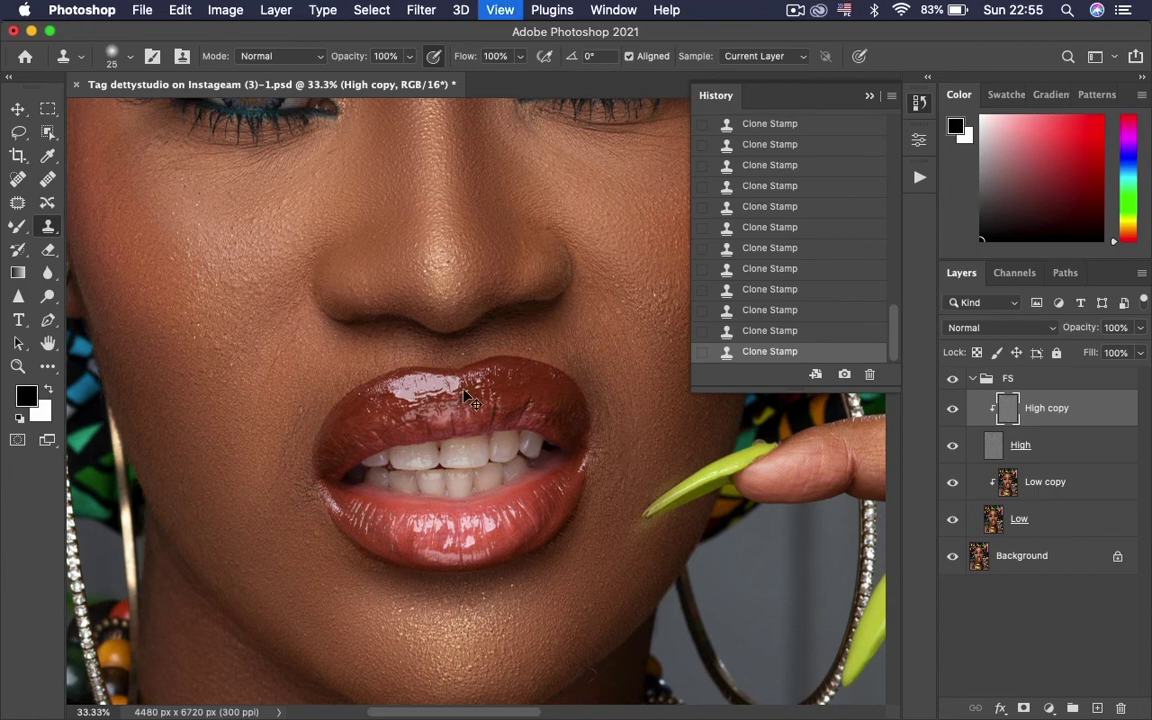
{"action": "key", "text": "super+minus"}
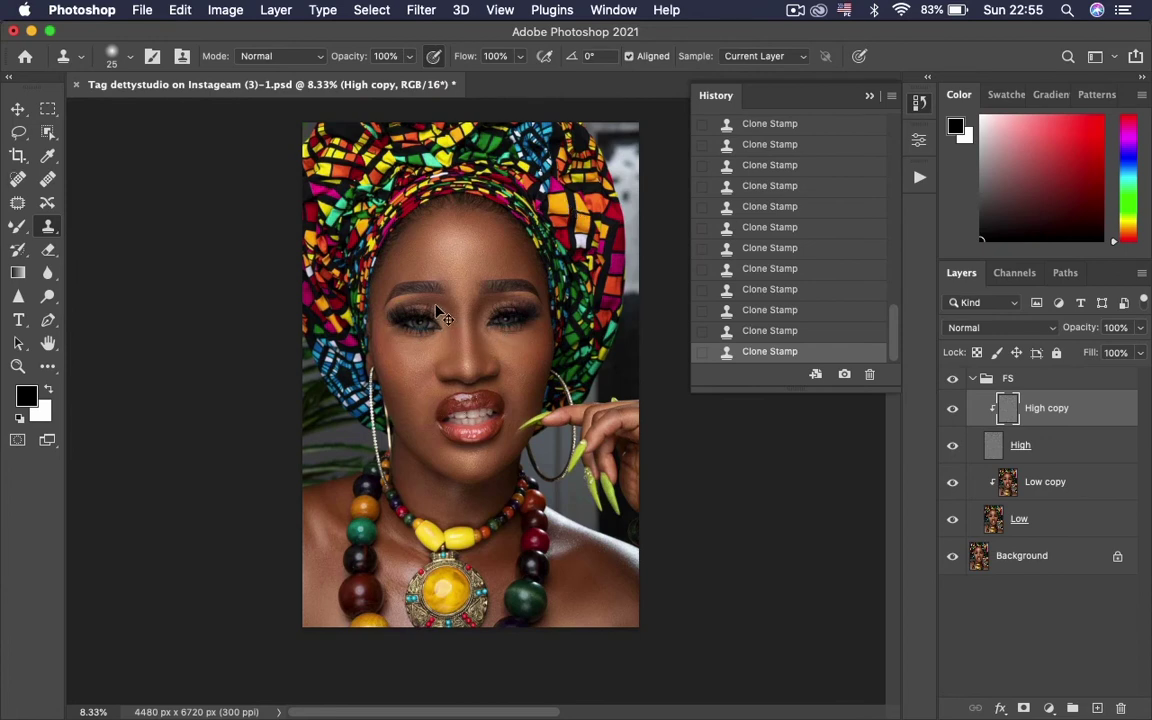
{"action": "key", "text": "z"}
{"action": "left_click_drag", "start_coordinate": [437, 312], "coordinate": [506, 275]}
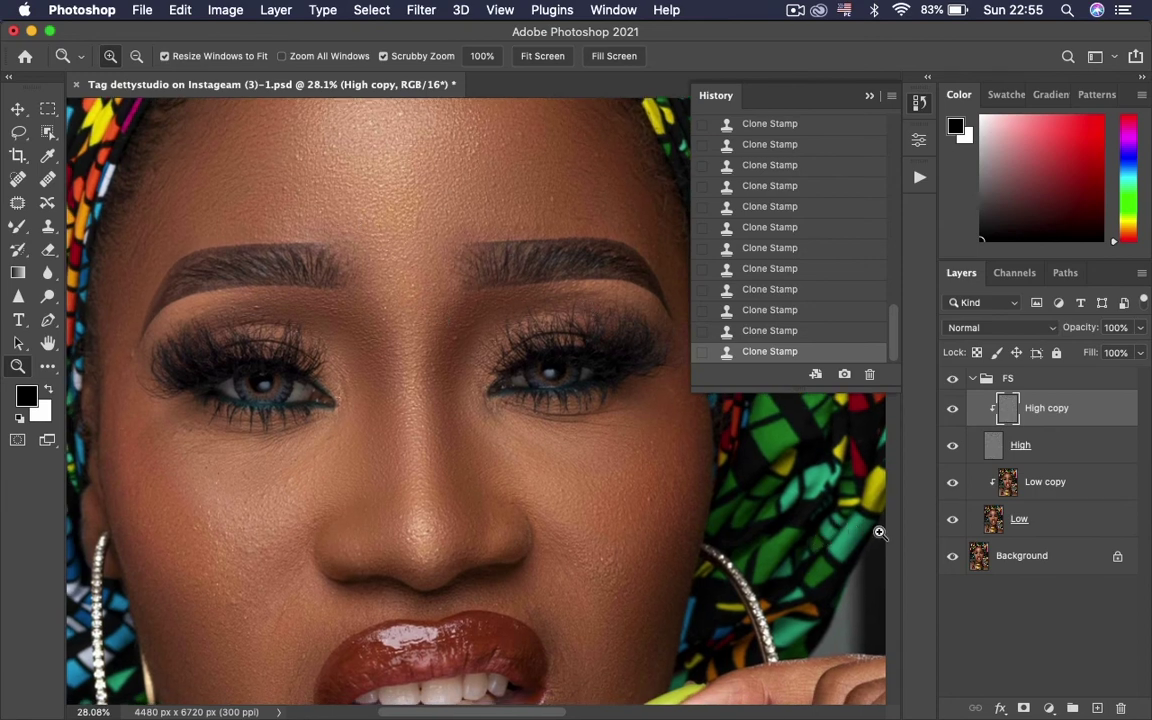
{"action": "key", "text": "alt"}
{"action": "left_click", "coordinate": [954, 557], "text": "alt"}
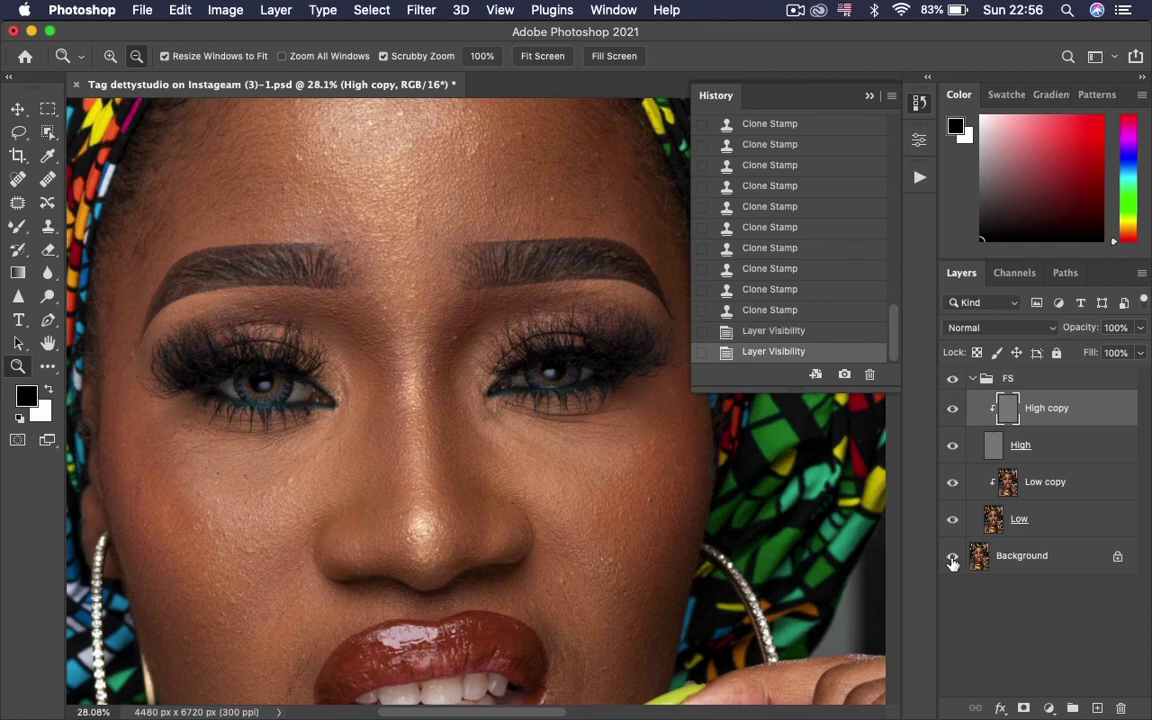
{"action": "left_click", "coordinate": [954, 558], "text": "alt"}
{"action": "left_click", "coordinate": [954, 558], "text": "alt"}
{"action": "left_click", "coordinate": [954, 558], "text": "alt"}
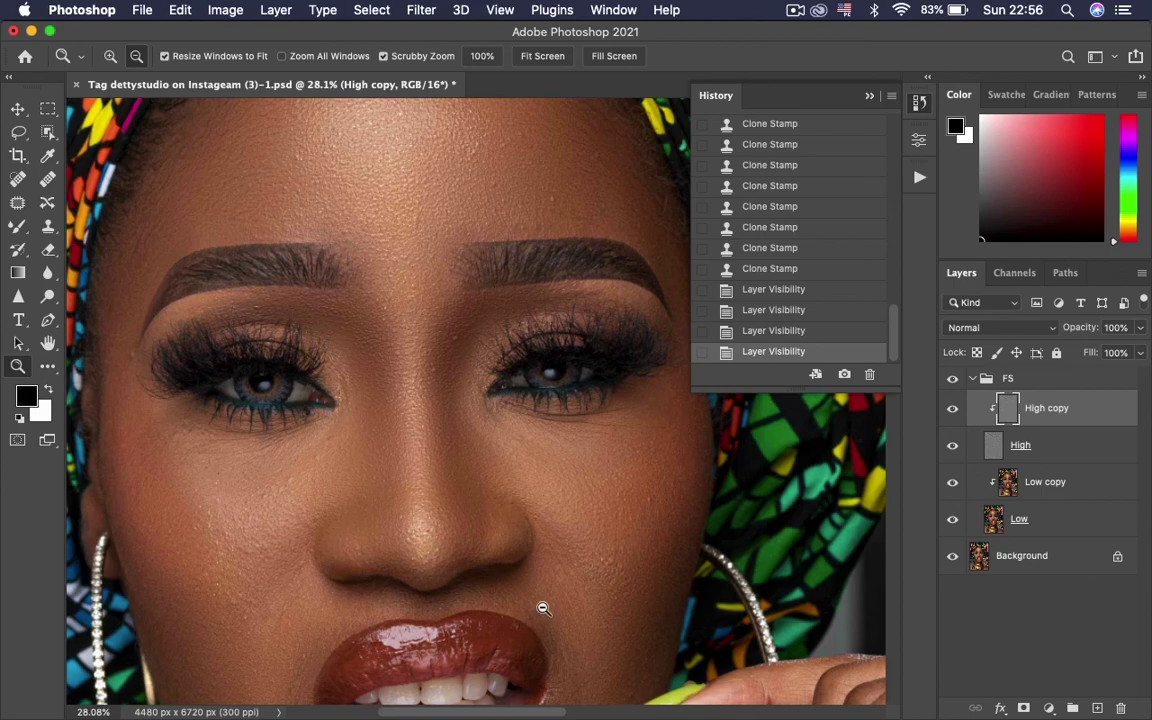
{"action": "left_click", "coordinate": [543, 608], "text": "alt"}
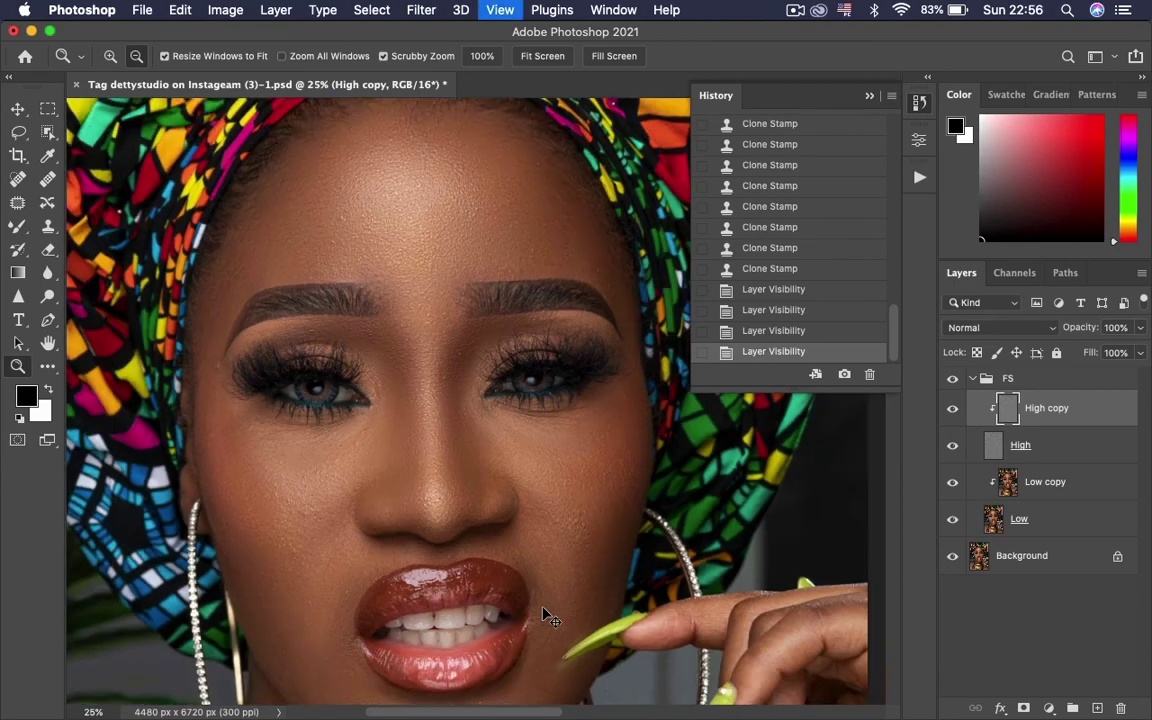
{"action": "left_click", "coordinate": [543, 608], "text": "alt"}
{"action": "left_click", "coordinate": [543, 608], "text": "alt"}
{"action": "left_click", "coordinate": [543, 608], "text": "alt"}
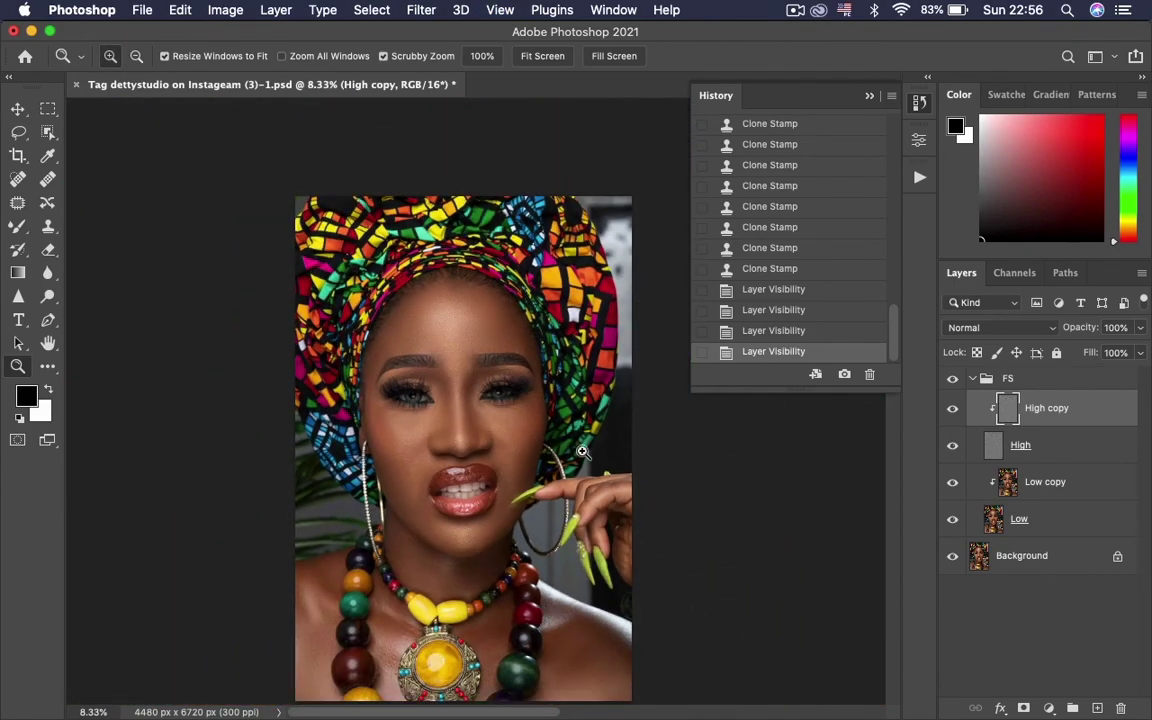